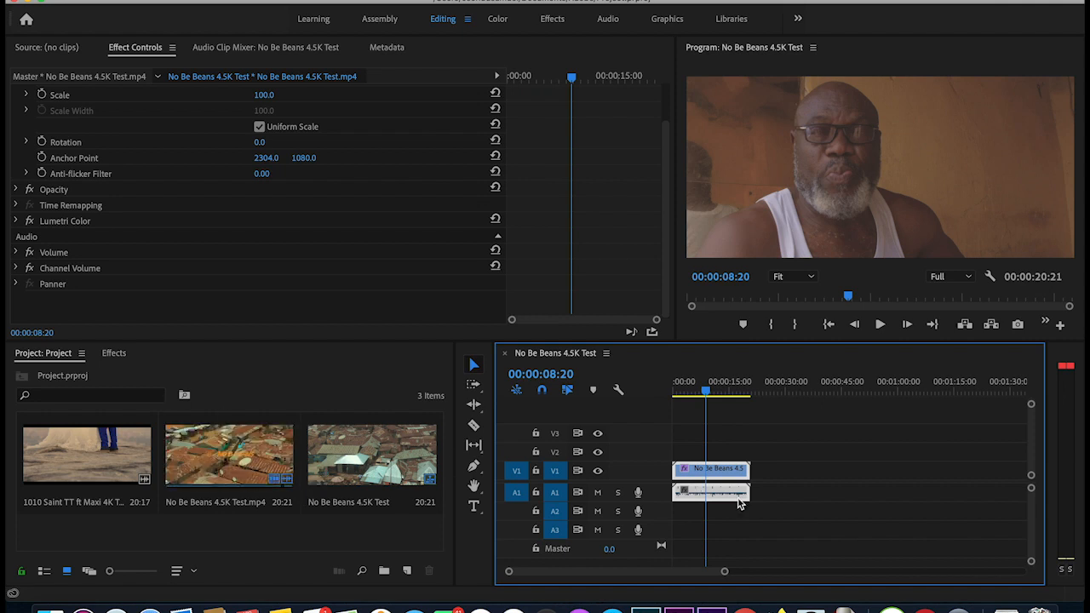
# - Park the playhead near 00:00:04:05 in the No Be Beans 4.5K Test sequence
pyautogui.click(689, 391)
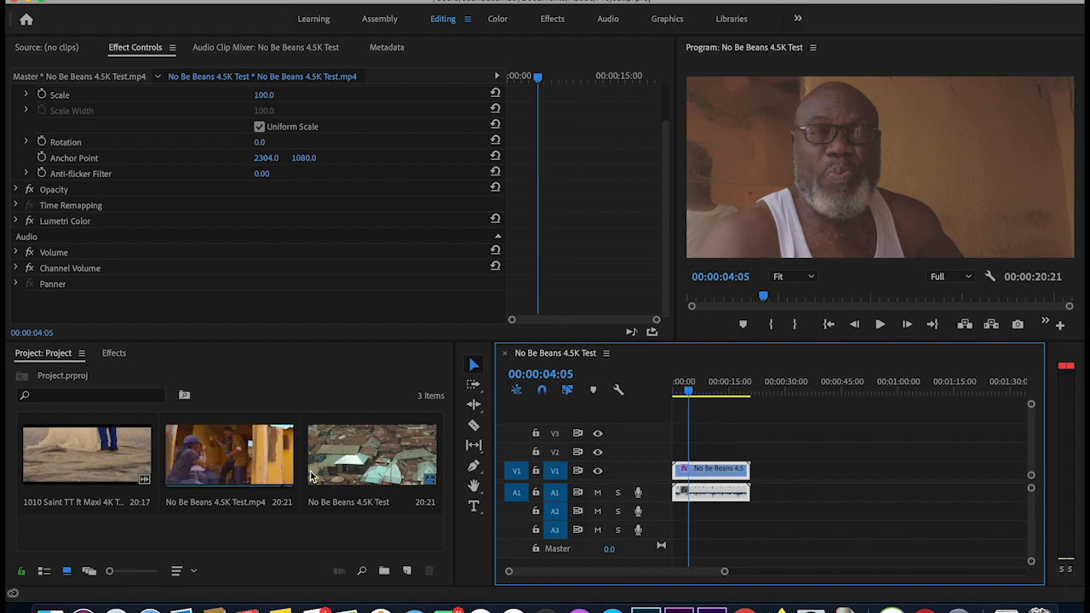
# - Use the No Be Beans 4.5K Test.mp4 clip's Proxy > Create Proxies command
pyautogui.rightClick(211, 458)
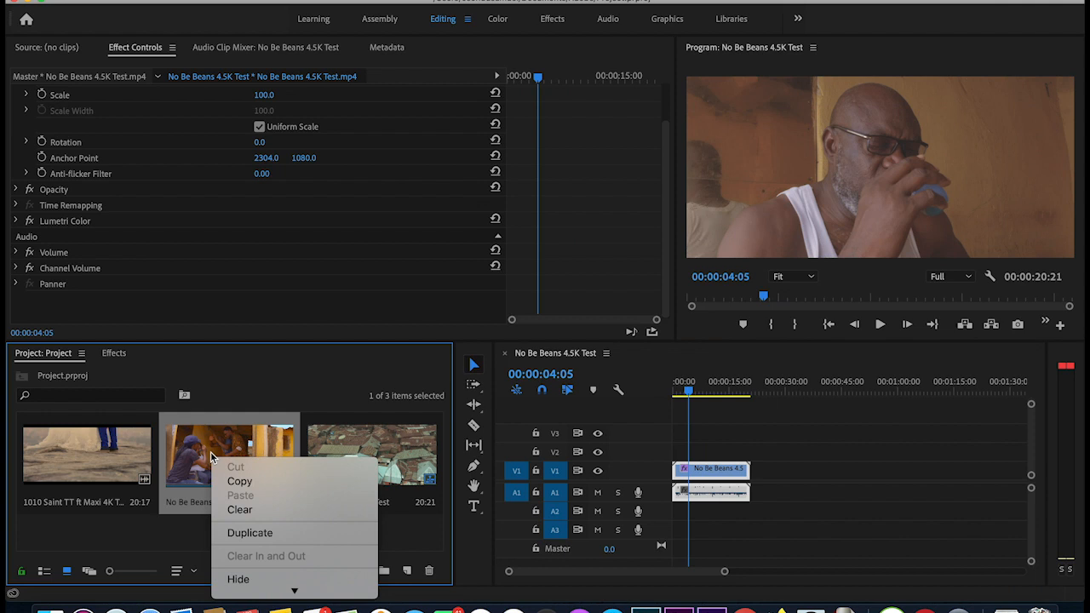
pyautogui.moveTo(294, 590)
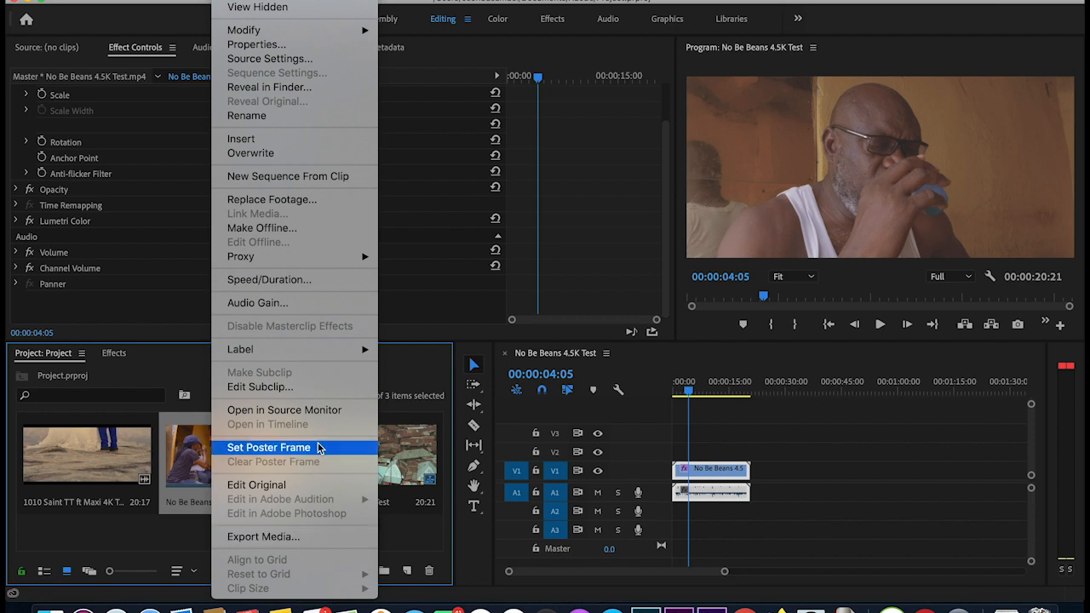
pyautogui.moveTo(284, 258)
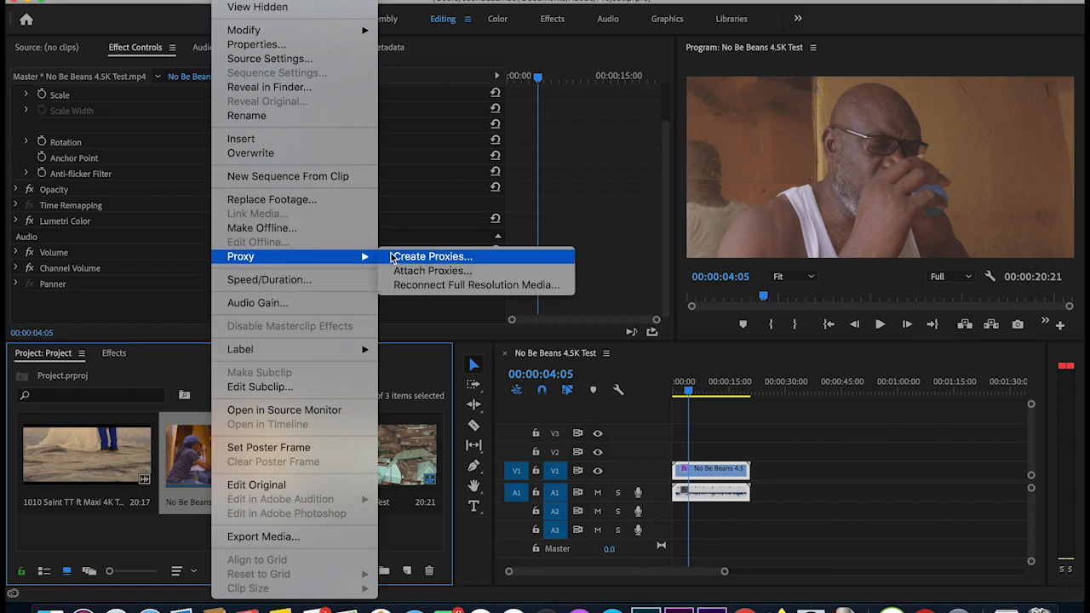
pyautogui.click(460, 259)
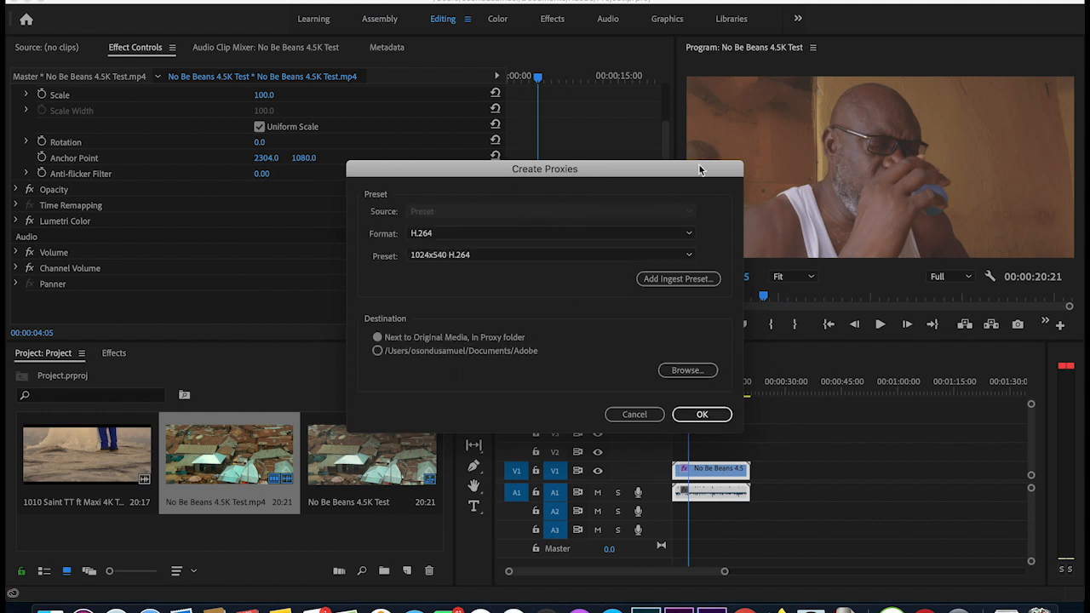
# - Review the H.264 proxy sizes, then switch Format to QuickTime with the Sam Presto Proxy A preset
pyautogui.click(688, 256)
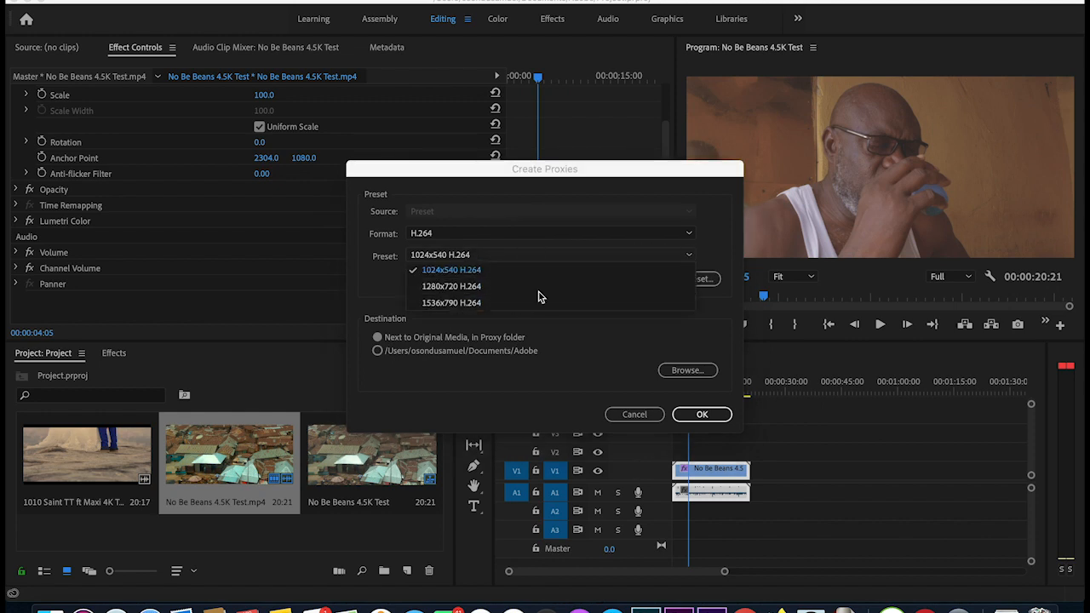
pyautogui.click(499, 169)
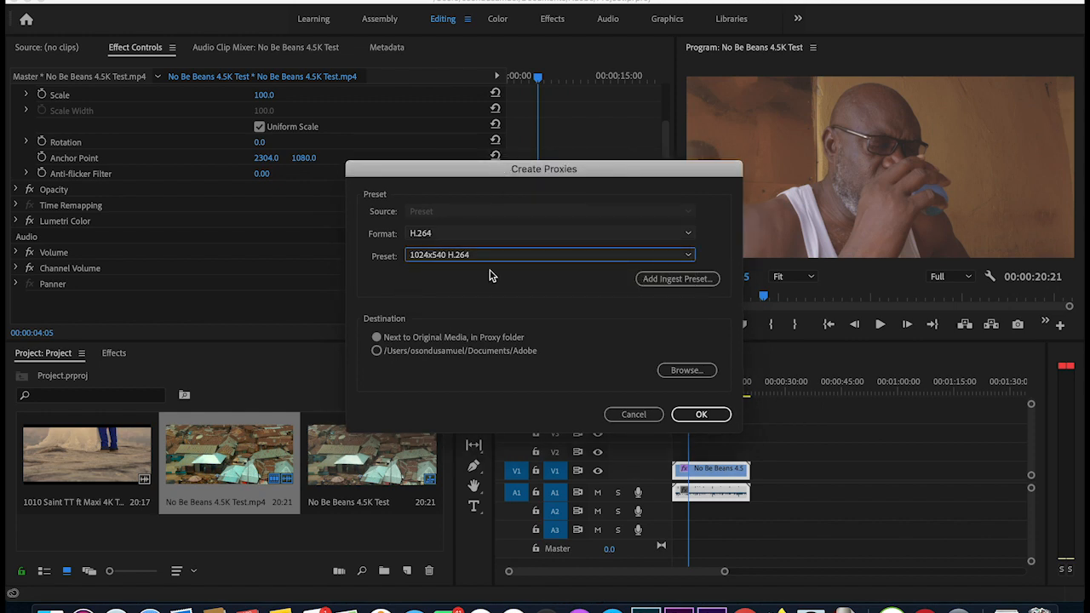
pyautogui.click(685, 234)
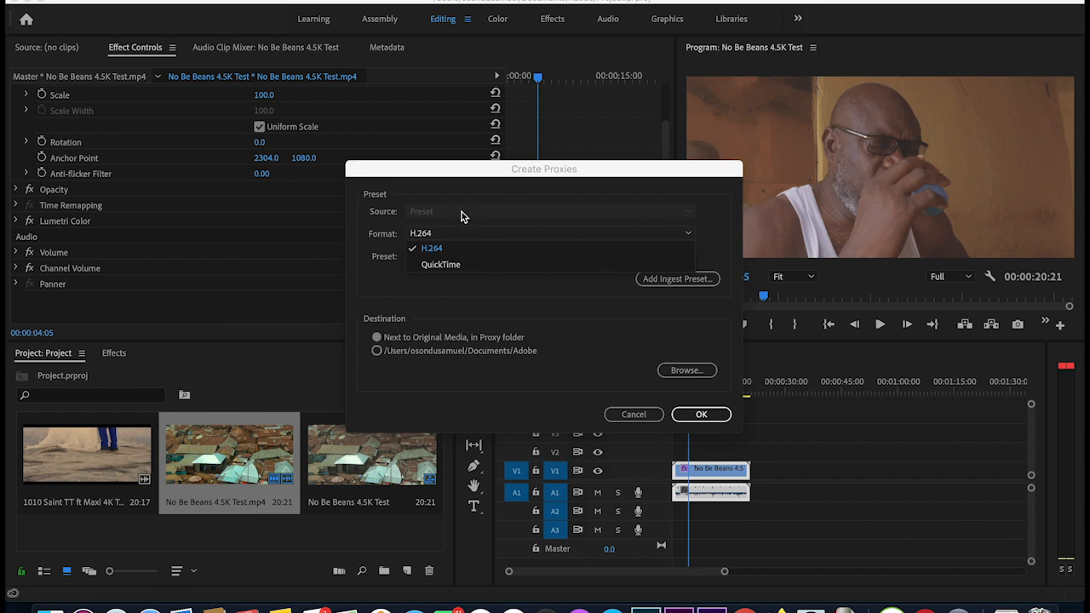
pyautogui.click(458, 268)
pyautogui.click(672, 249)
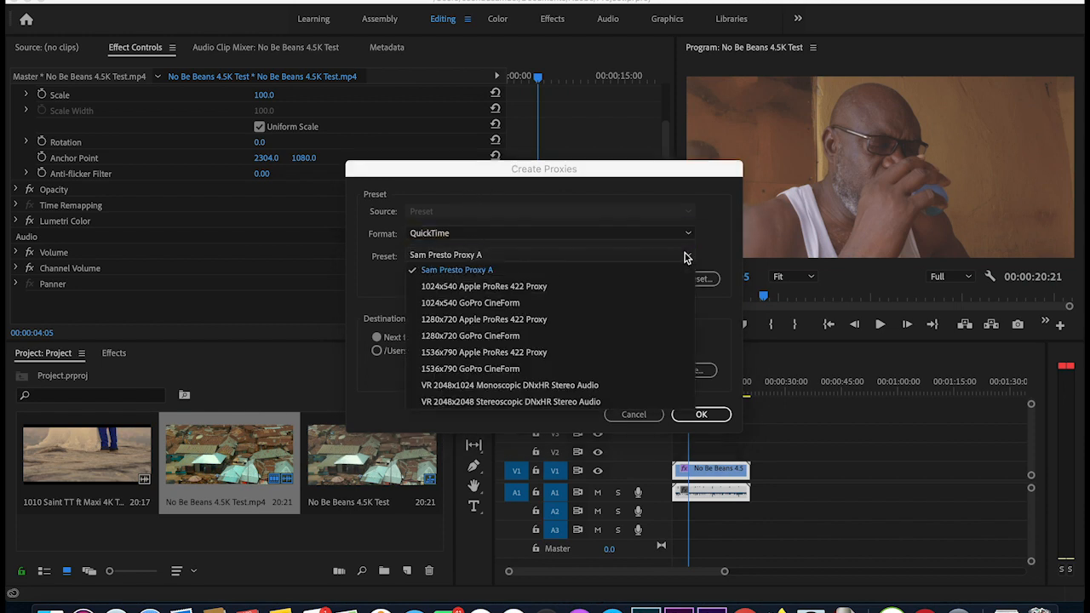
pyautogui.click(462, 176)
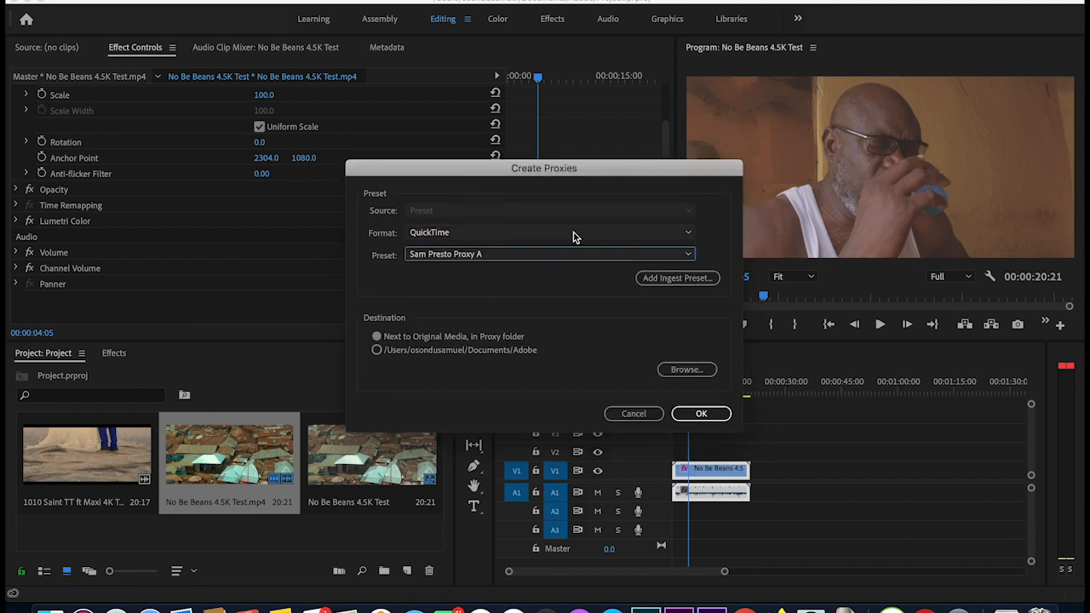
# - Keep QuickTime as the proxy format and close the Create Proxies dialog
pyautogui.click(692, 234)
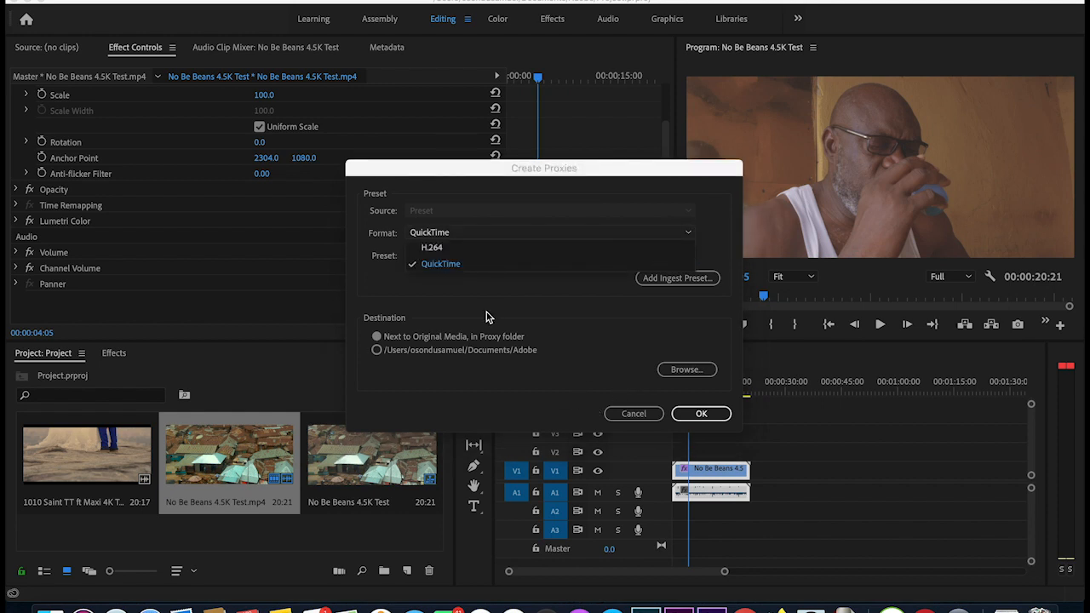
pyautogui.click(540, 260)
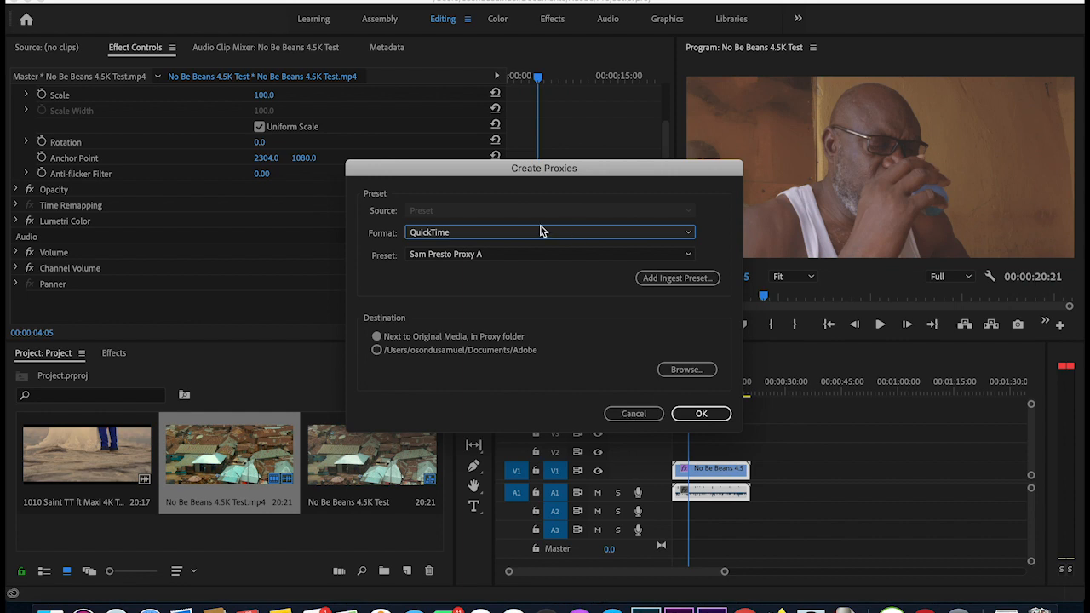
pyautogui.click(633, 414)
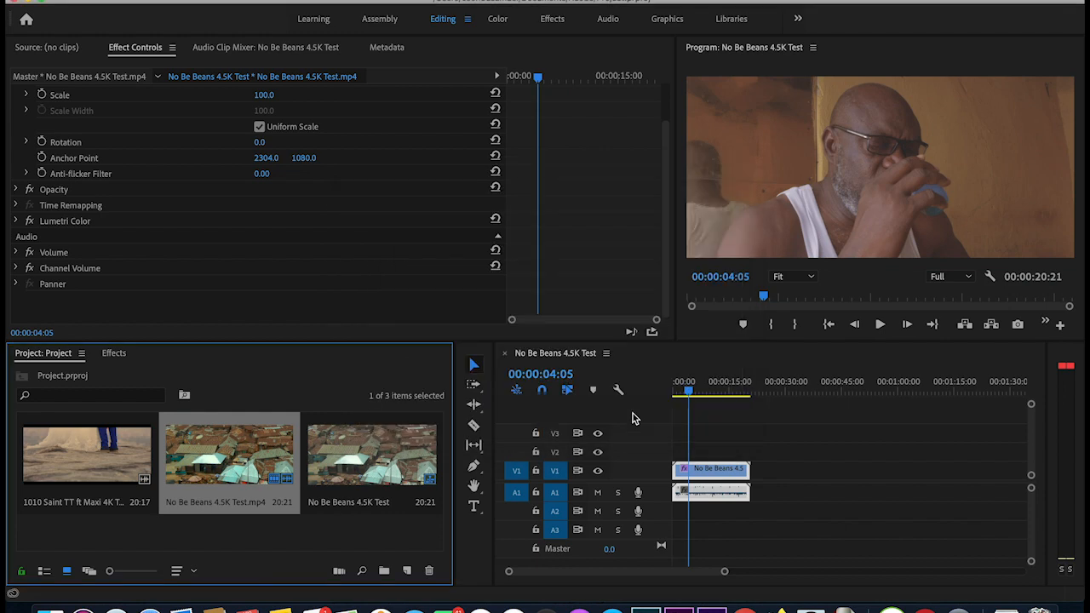
# - Launch Adobe Media Encoder CC 2019 from the third Launchpad page
pyautogui.click(749, 603)
pyautogui.hscroll(3, 631, 254)
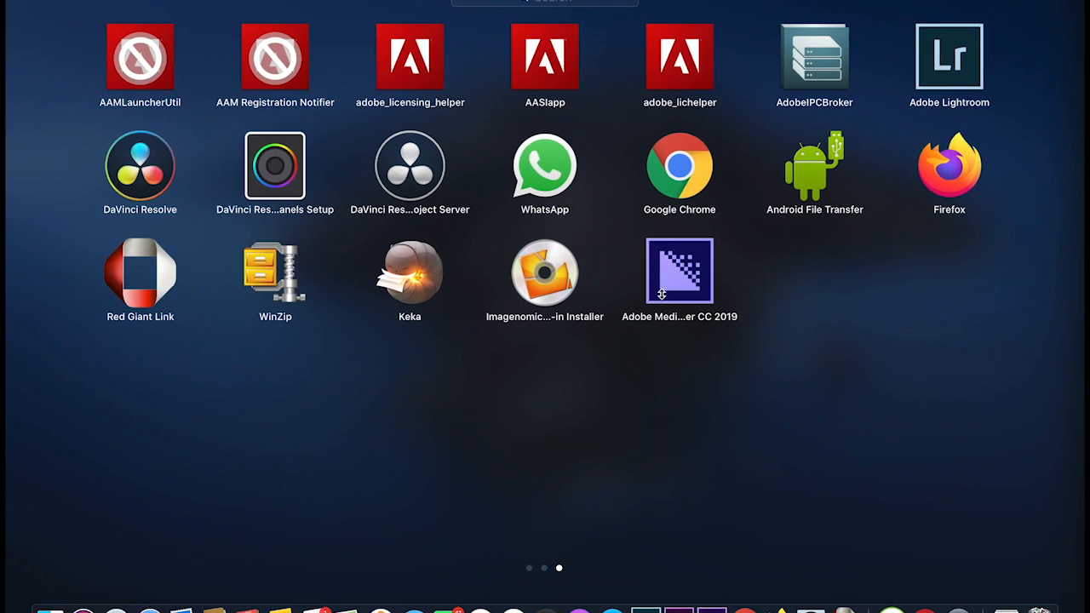
pyautogui.click(673, 281)
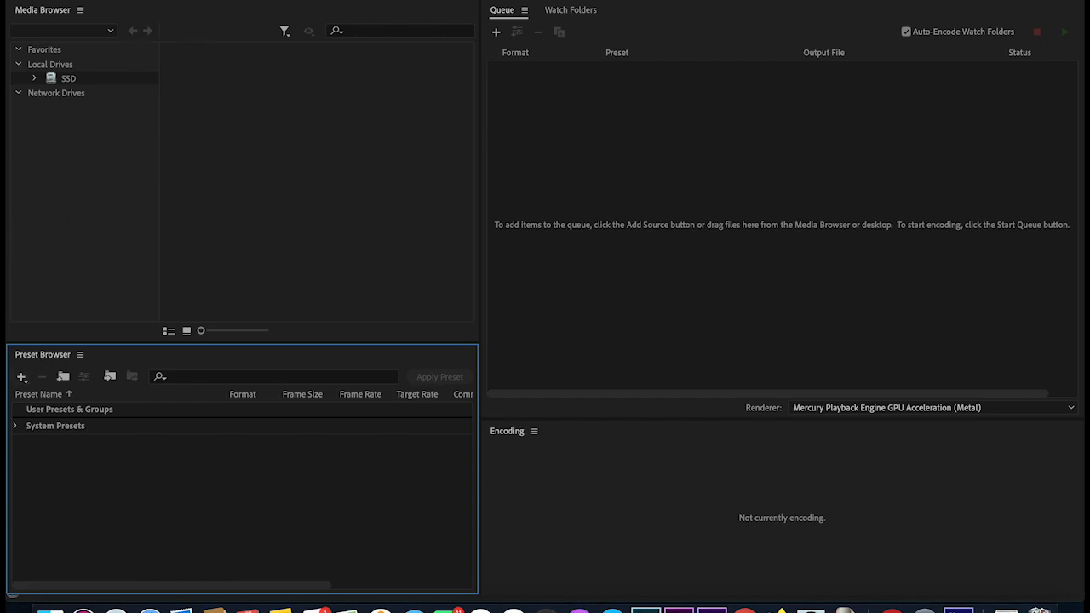
pyautogui.click(216, 0)
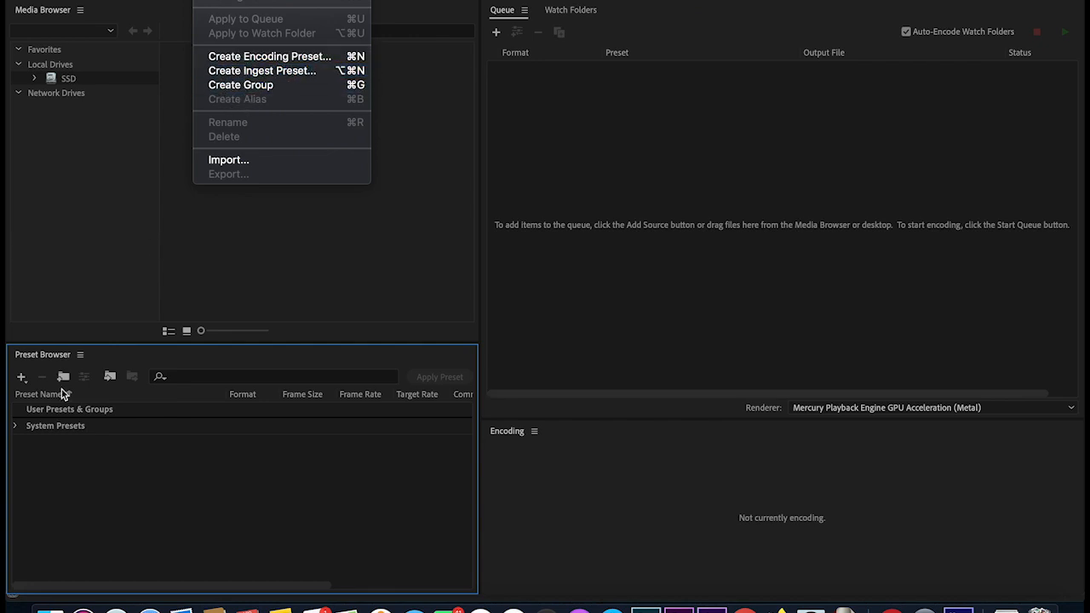
# - Add a new encoding preset from the Preset Browser's + menu
pyautogui.click(82, 489)
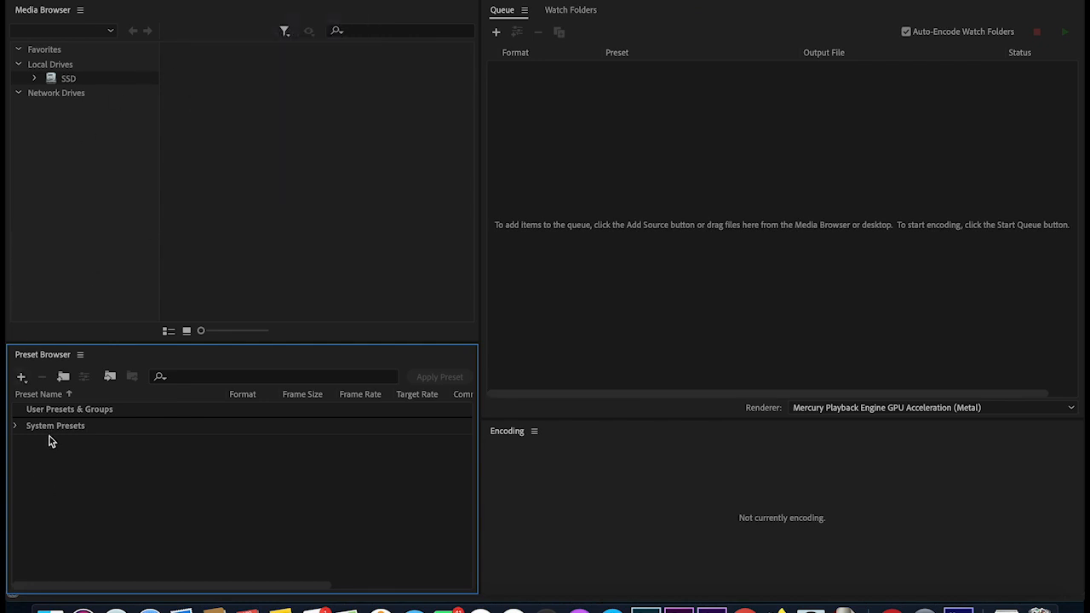
pyautogui.click(22, 379)
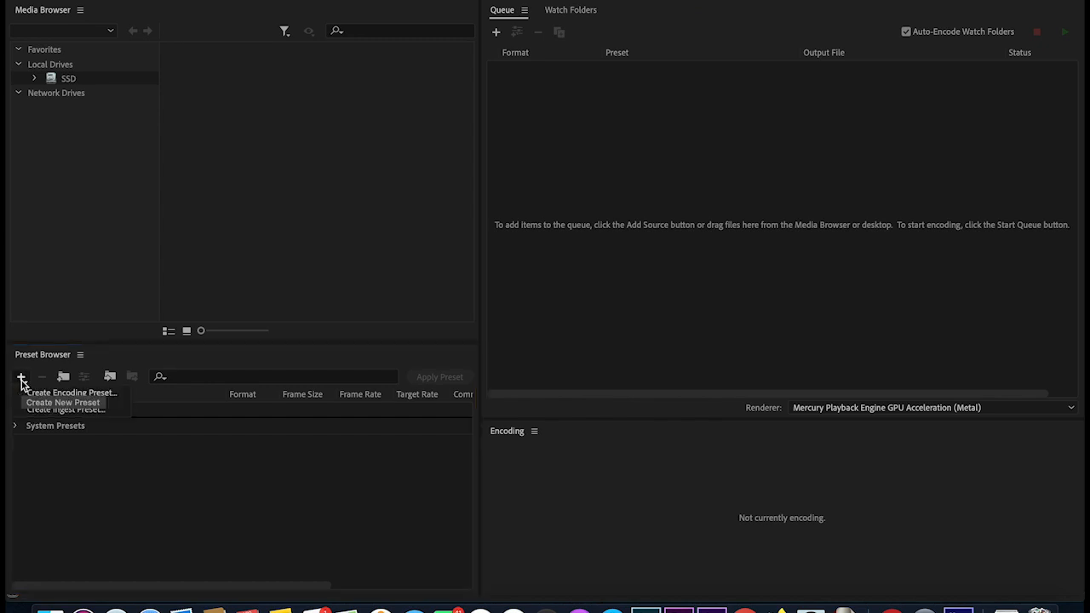
pyautogui.click(73, 394)
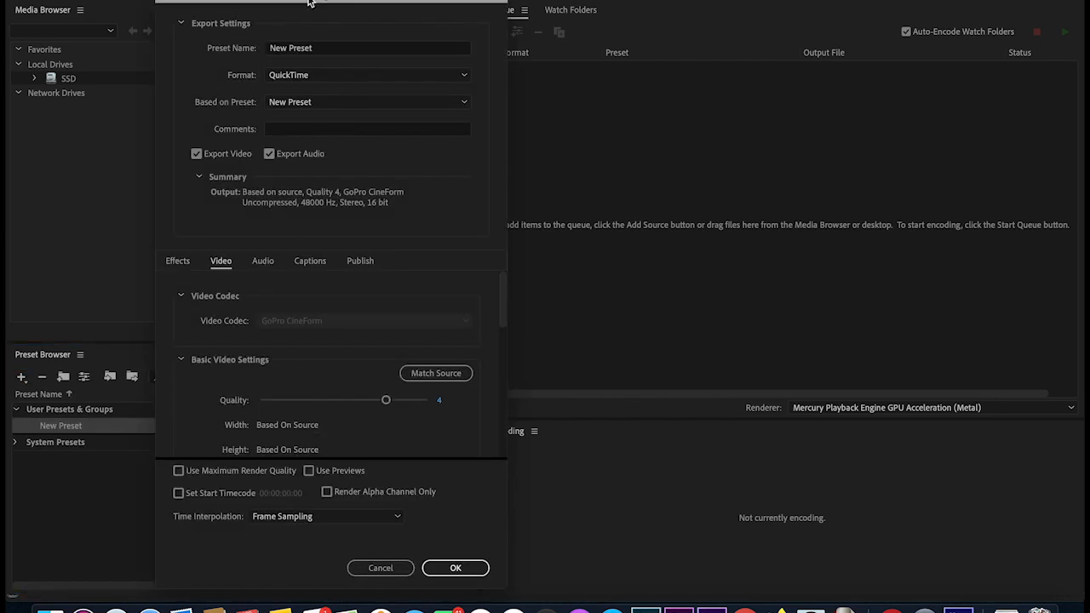
# - Keep QuickTime, base the preset on NTSC DV Widescreen 24p, and use the GoPro CineForm codec
pyautogui.click(341, 78)
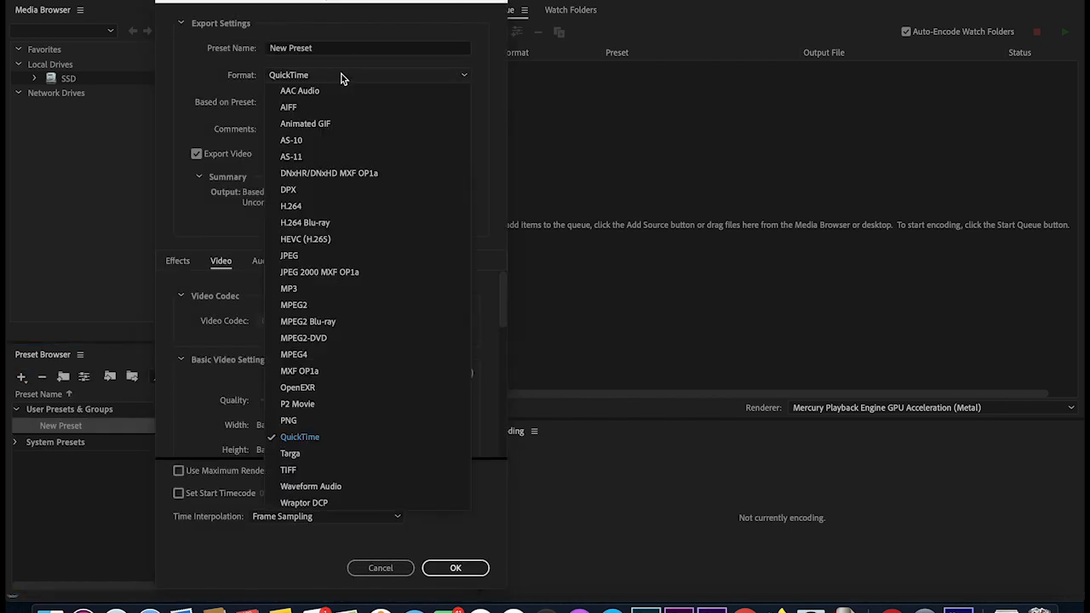
pyautogui.click(341, 78)
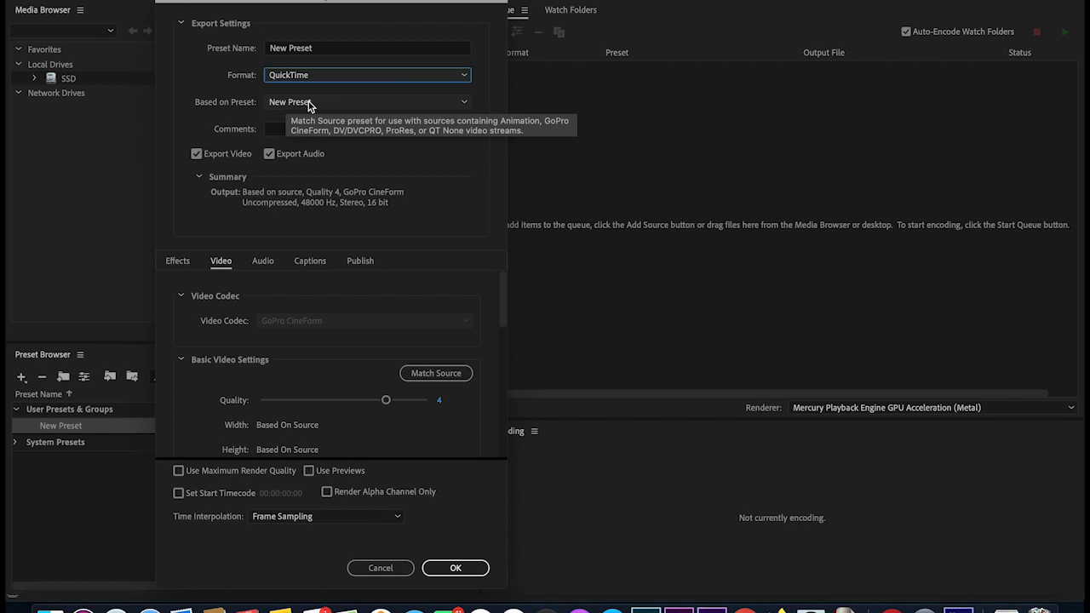
pyautogui.click(355, 105)
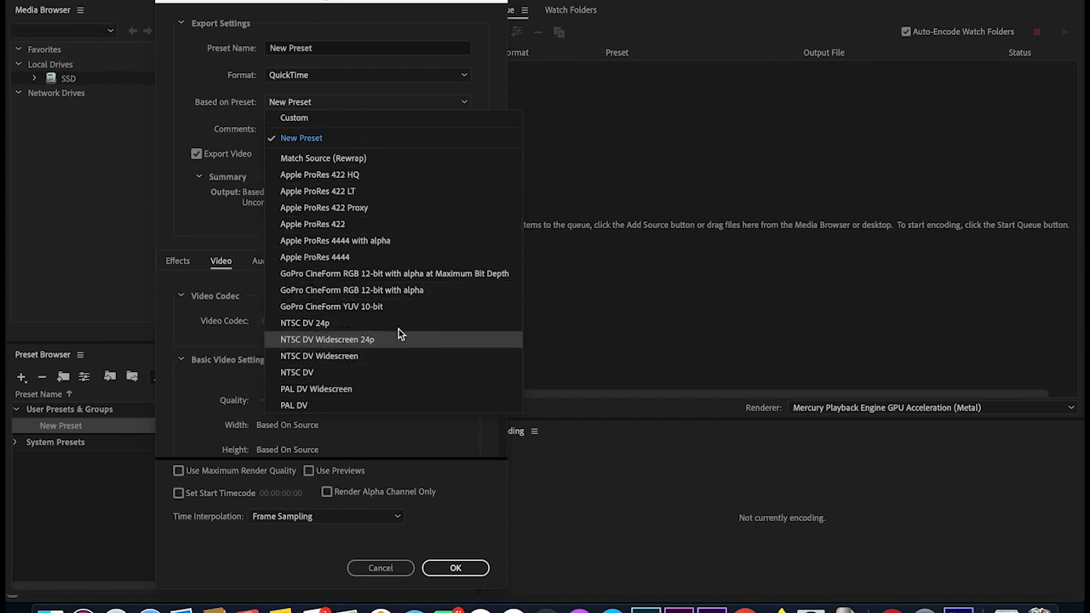
pyautogui.click(354, 340)
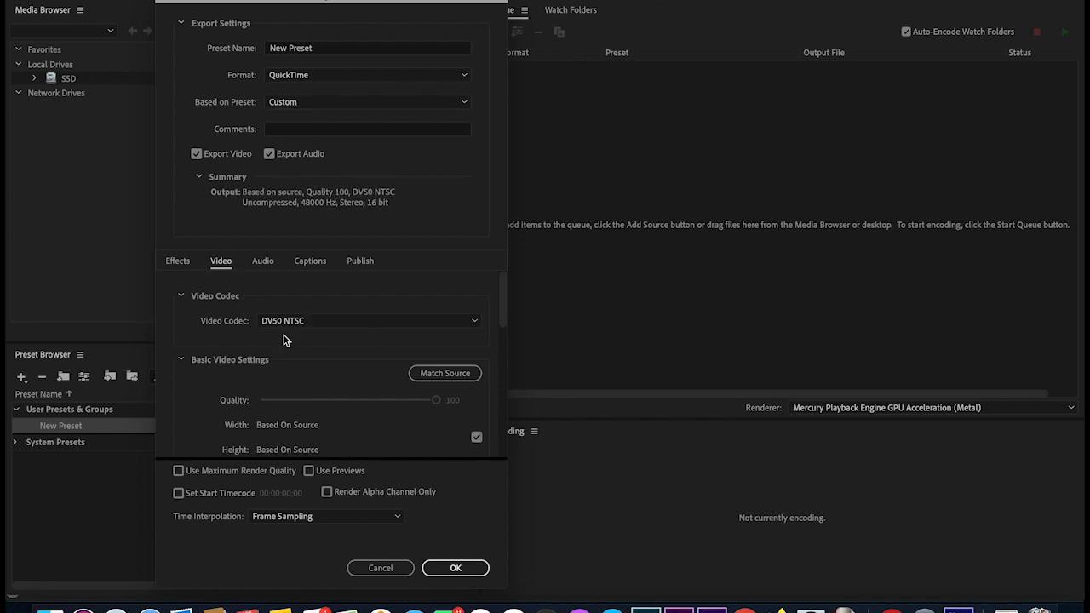
pyautogui.click(366, 320)
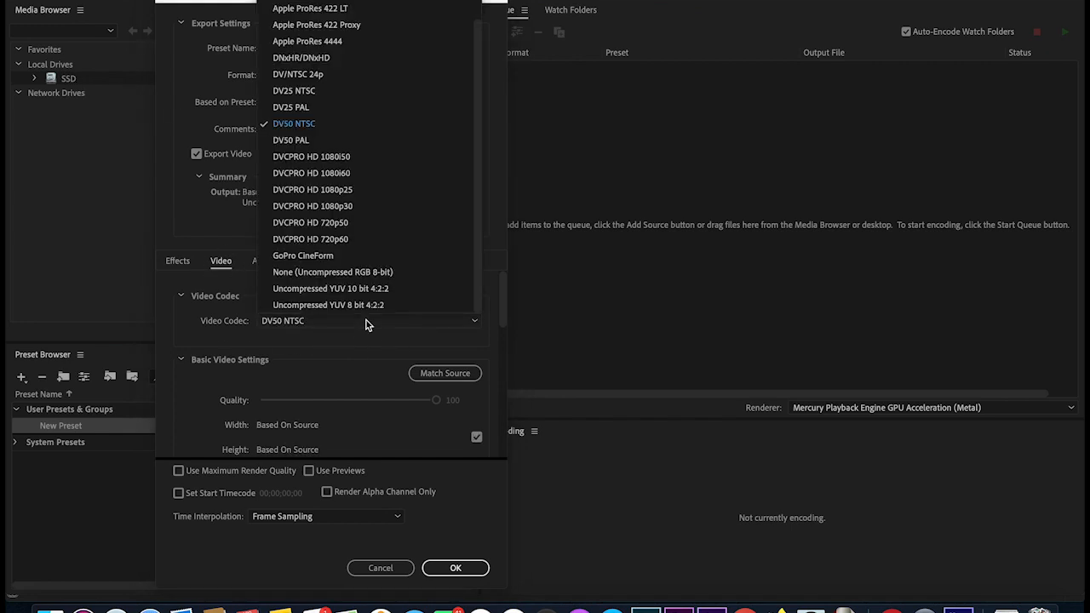
pyautogui.click(369, 256)
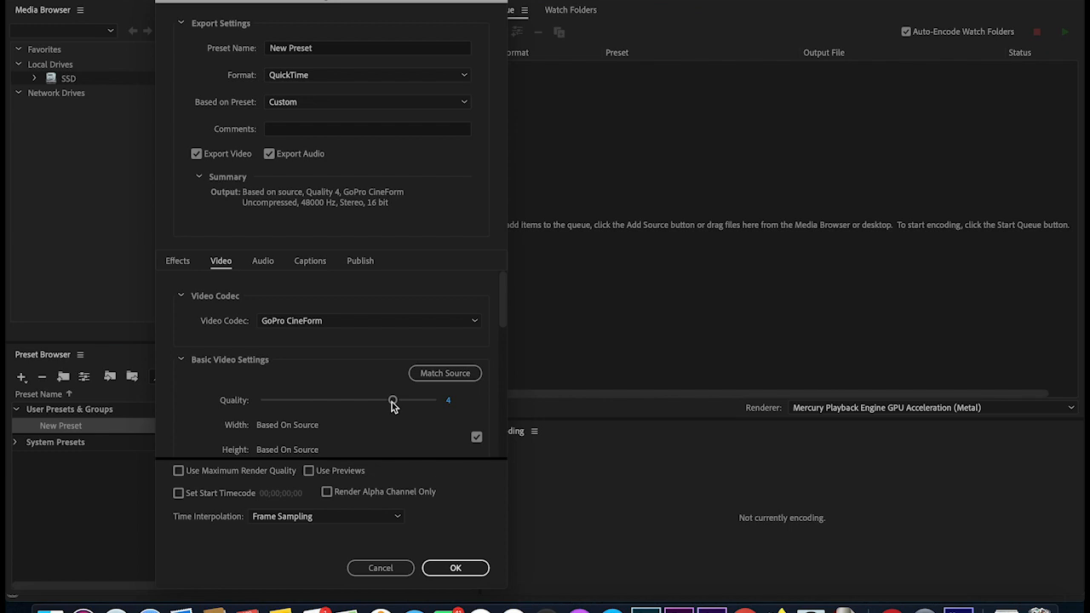
# - Lower video Quality to 1 and set the frame size to 1280×720
pyautogui.moveTo(367, 406); pyautogui.dragTo(217, 408)
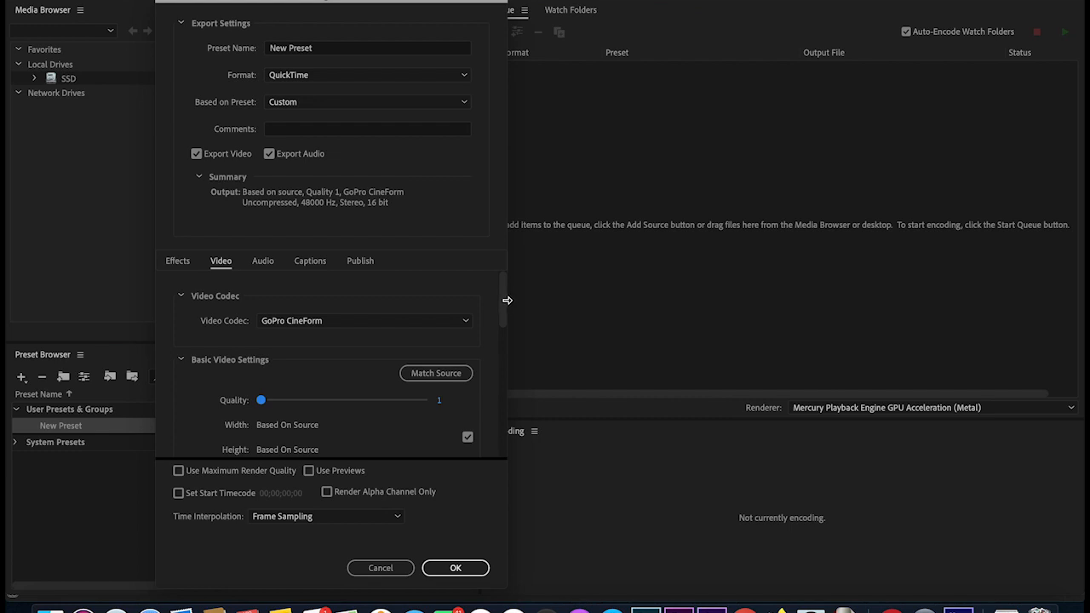
pyautogui.moveTo(503, 305); pyautogui.dragTo(505, 335)
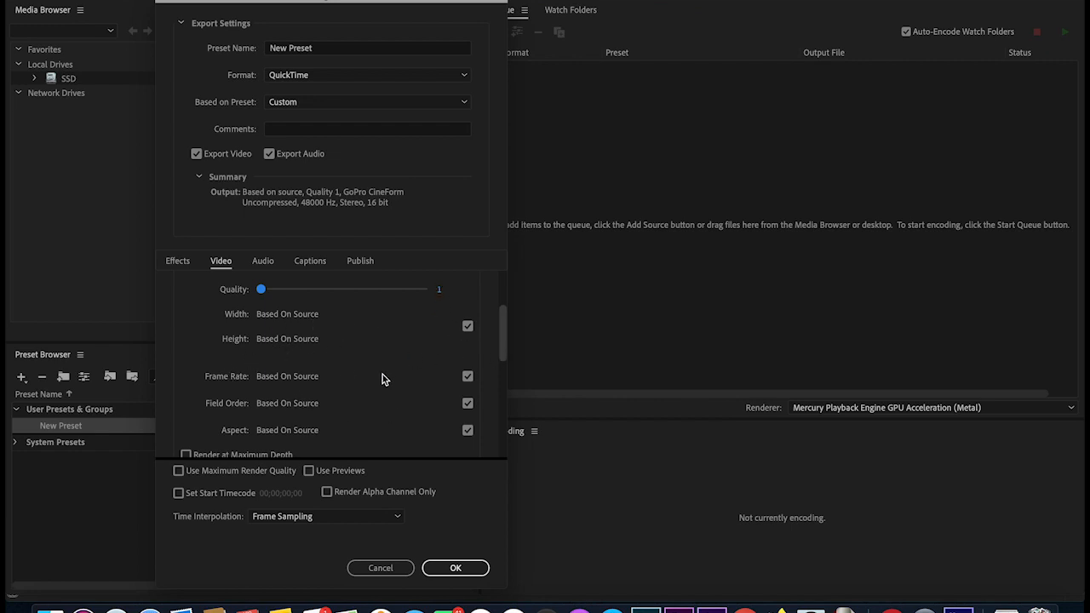
pyautogui.click(468, 328)
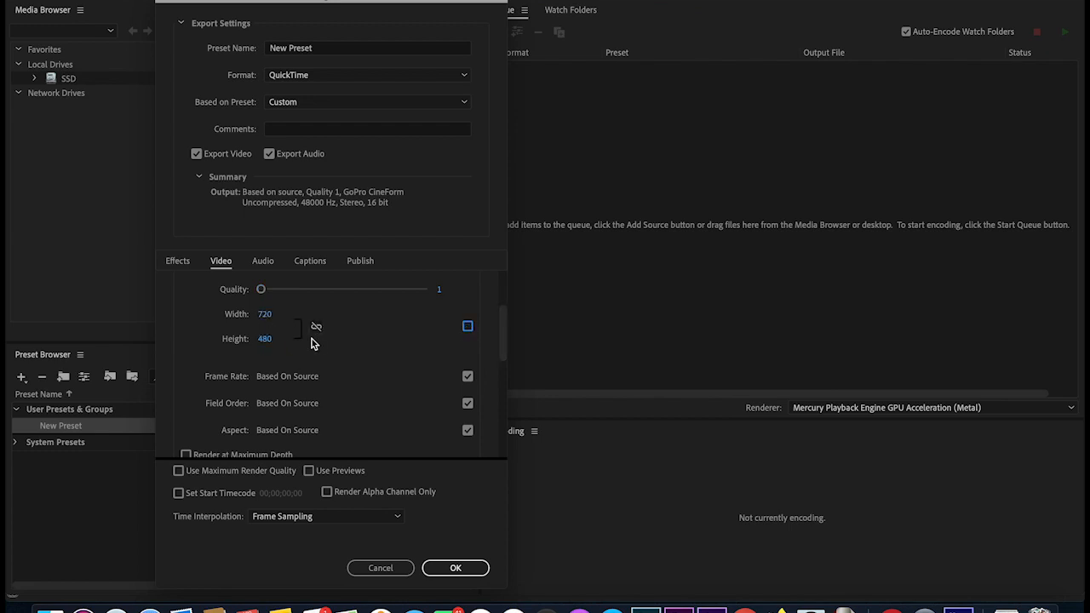
pyautogui.click(265, 315)
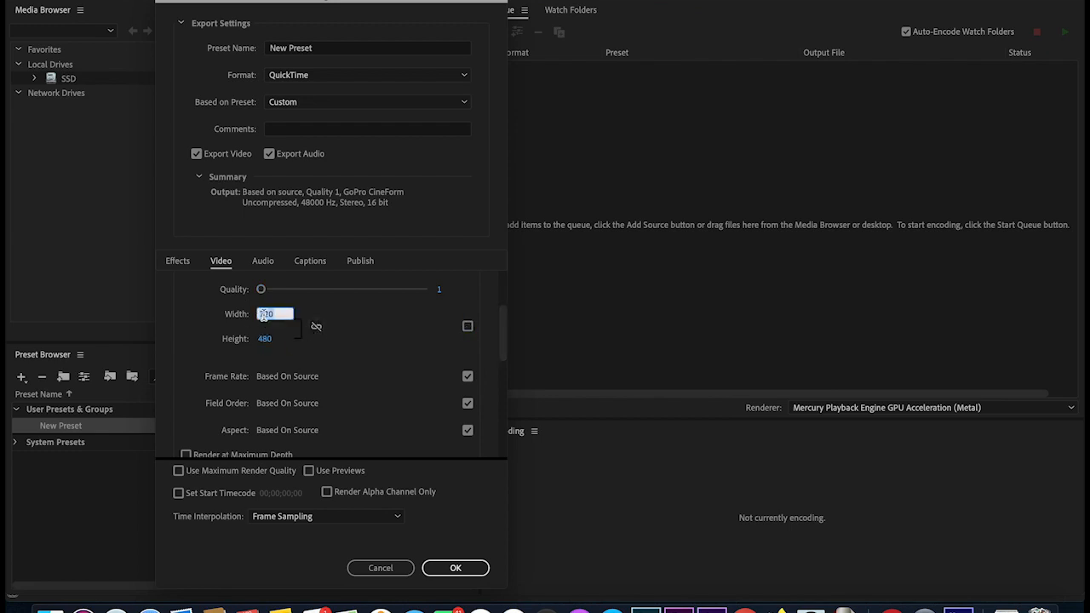
pyautogui.write('1,2')
pyautogui.write('80')
pyautogui.click(266, 340)
pyautogui.write('720')
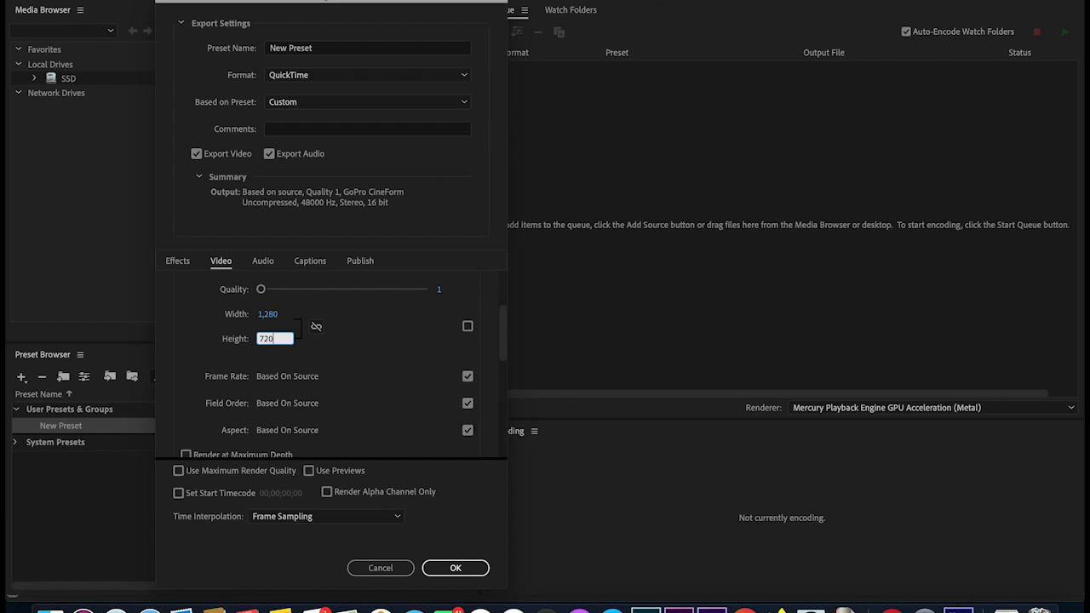
pyautogui.click(348, 348)
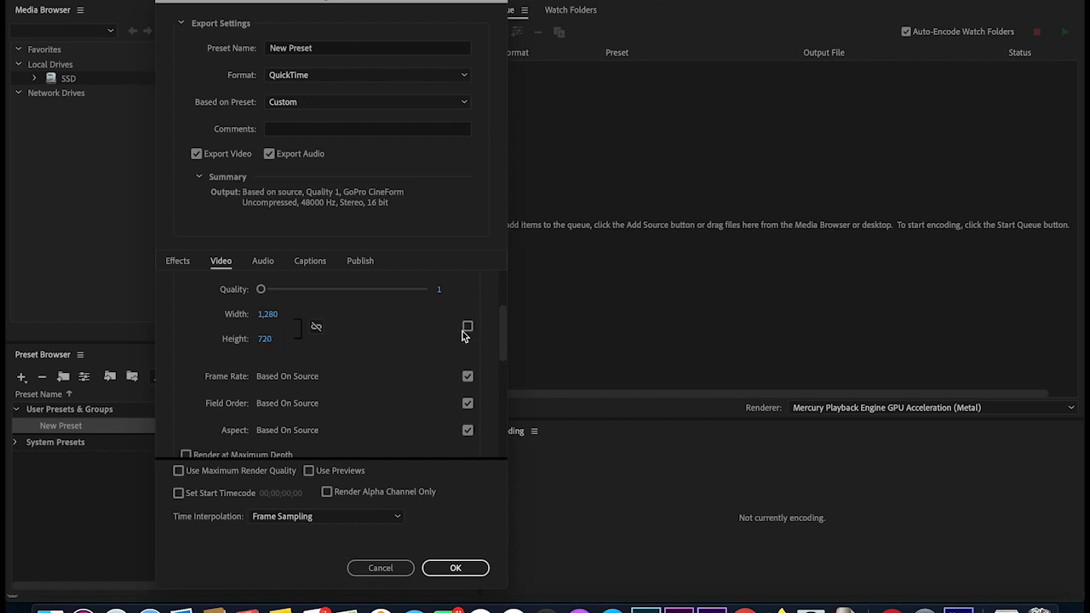
pyautogui.moveTo(503, 335)
pyautogui.mouseDown()
pyautogui.moveTo(501, 358)
pyautogui.moveTo(502, 336)
pyautogui.mouseUp()
# - Set frame rate 25, Progressive field order and Square Pixels (1.0) aspect
pyautogui.click(467, 384)
pyautogui.click(421, 387)
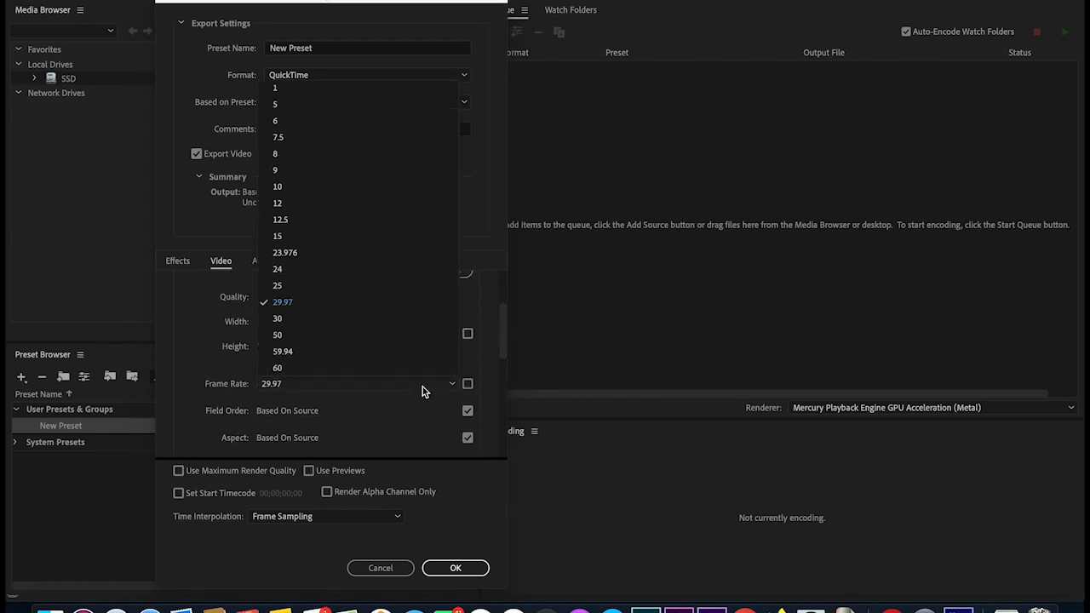
pyautogui.click(321, 291)
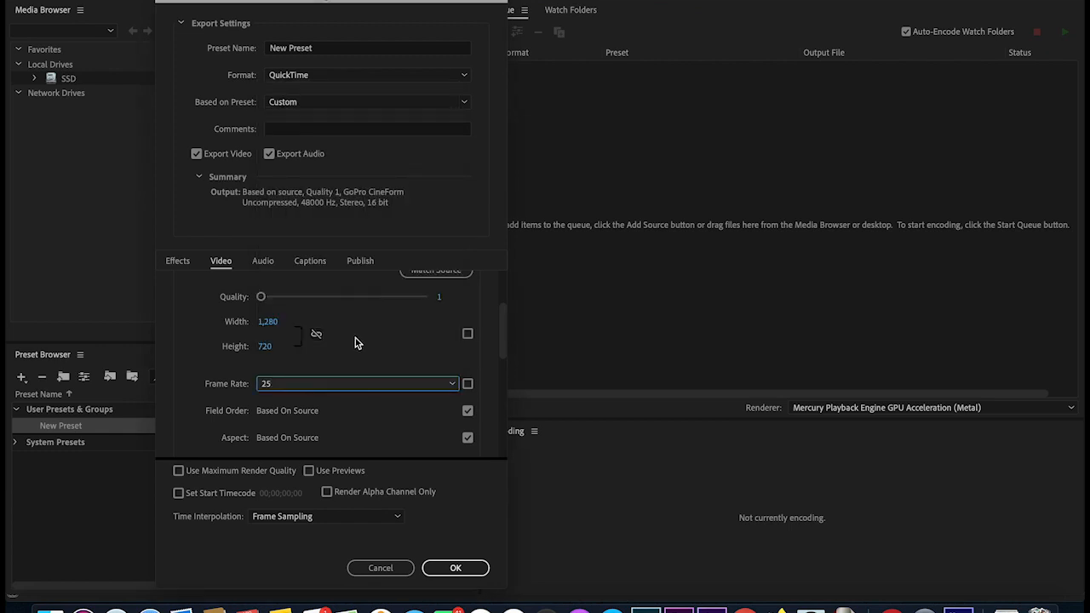
pyautogui.click(468, 412)
pyautogui.click(380, 413)
pyautogui.click(293, 426)
pyautogui.scroll(-5, 504, 339)
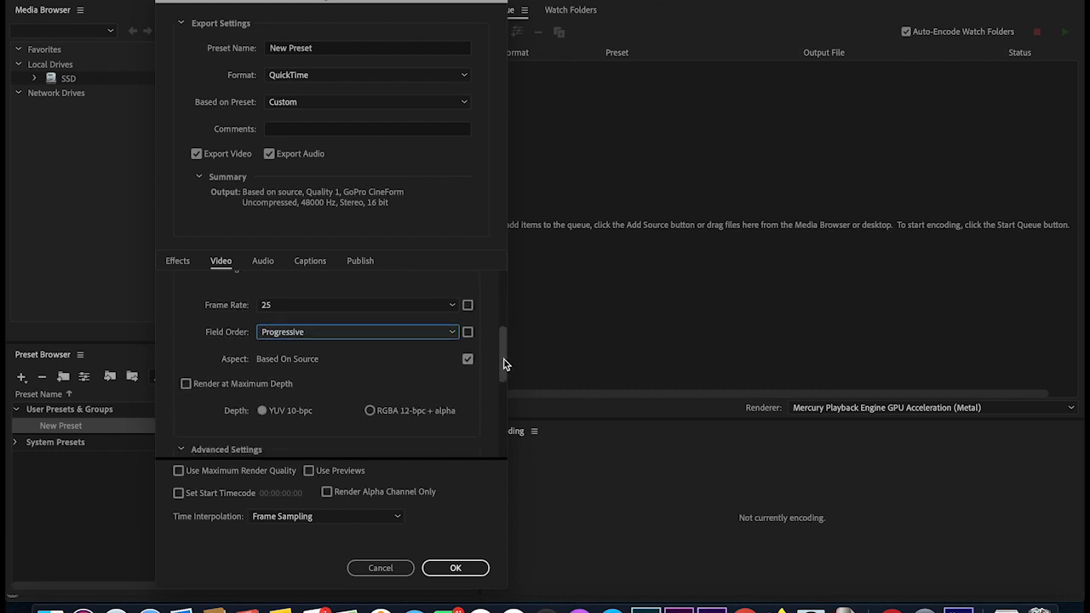
pyautogui.click(467, 353)
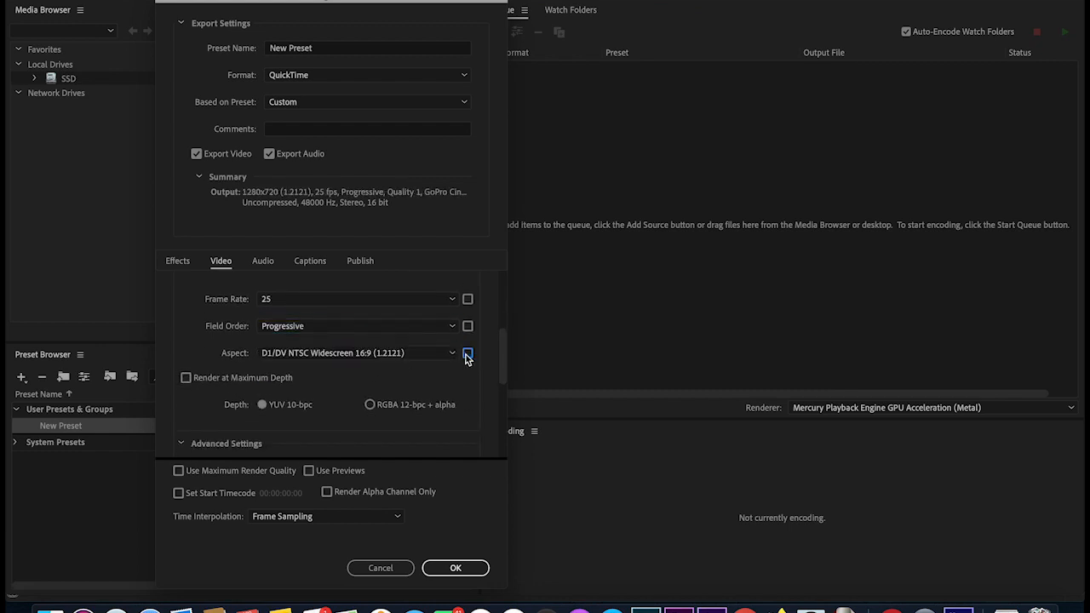
pyautogui.click(417, 354)
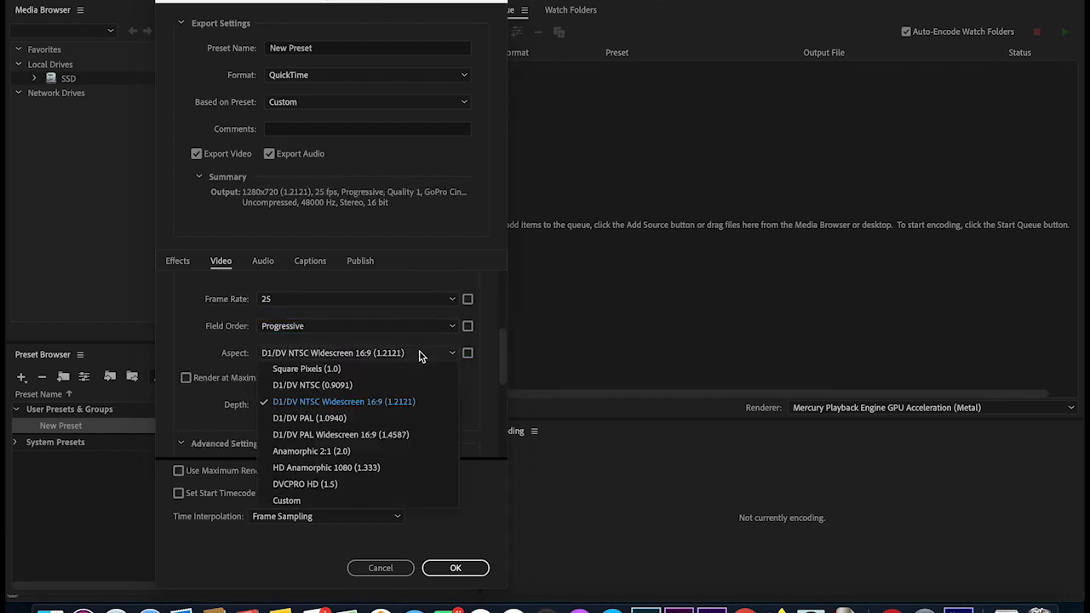
pyautogui.click(354, 373)
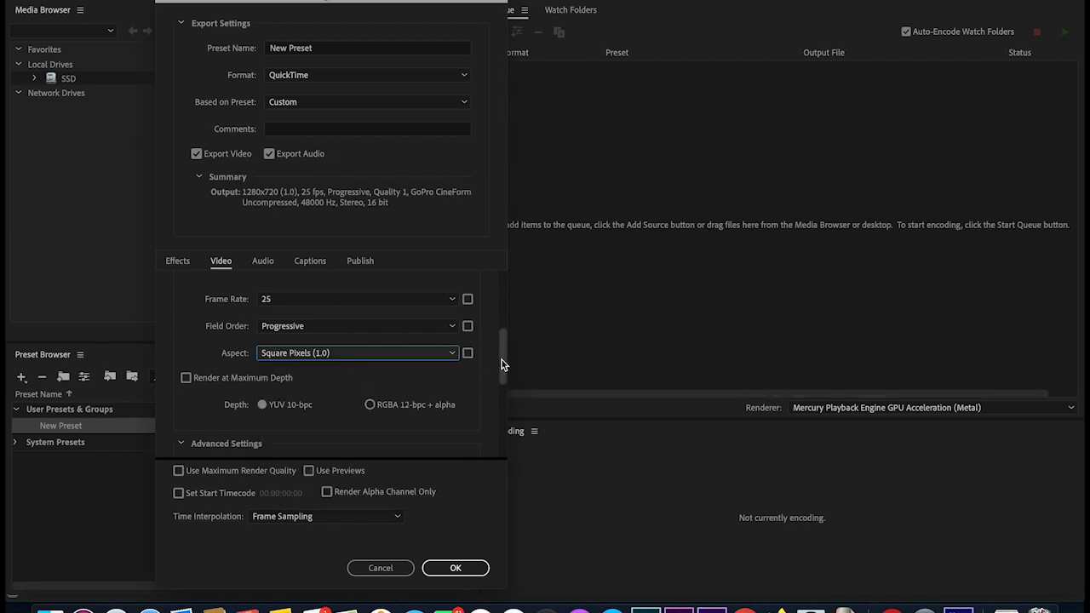
pyautogui.scroll(-2, 502, 361)
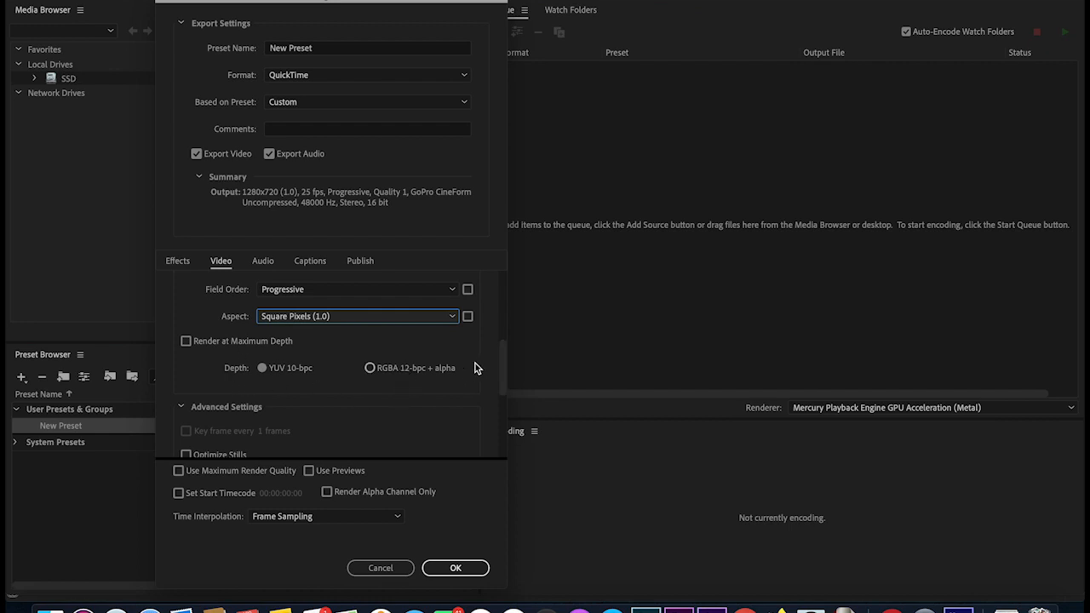
pyautogui.moveTo(502, 377)
pyautogui.mouseDown()
pyautogui.moveTo(491, 452)
pyautogui.moveTo(494, 372)
pyautogui.mouseUp()
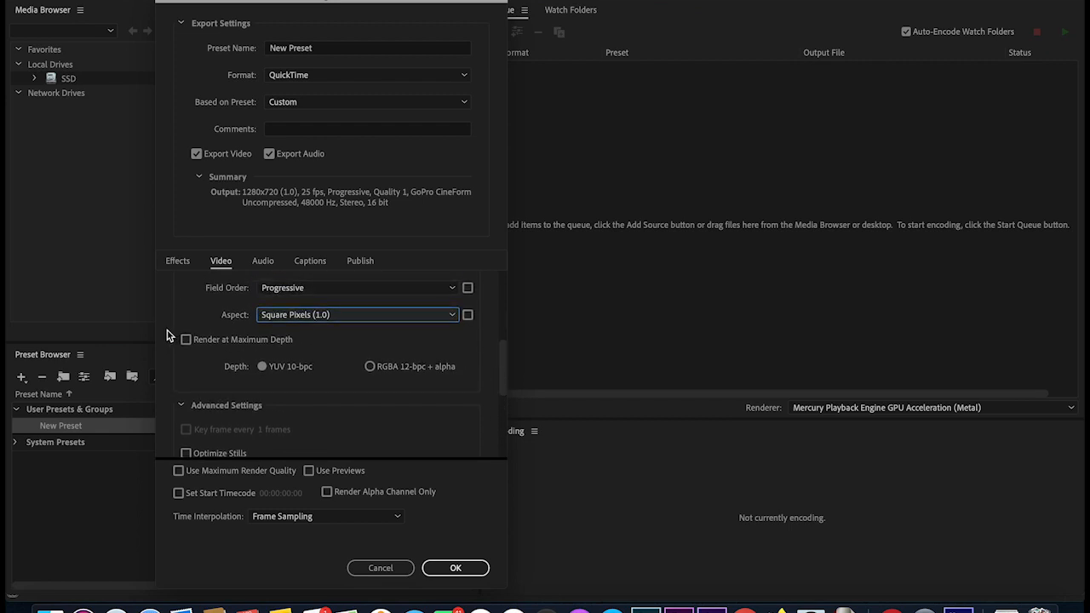
pyautogui.moveTo(506, 375); pyautogui.dragTo(499, 275)
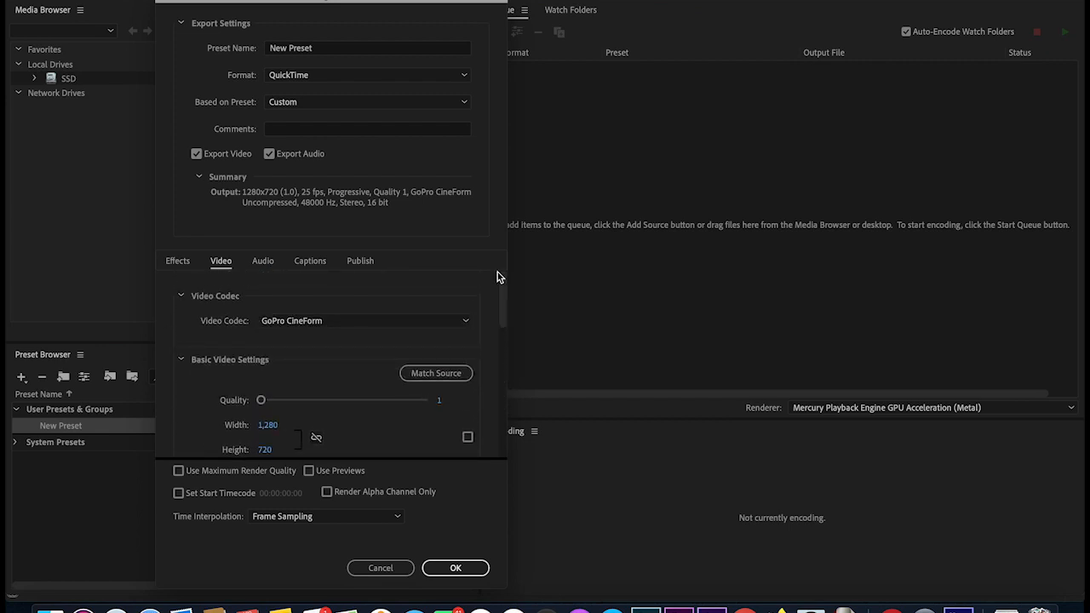
# - Enable Image Overlay in the preset's Effects settings
pyautogui.click(179, 263)
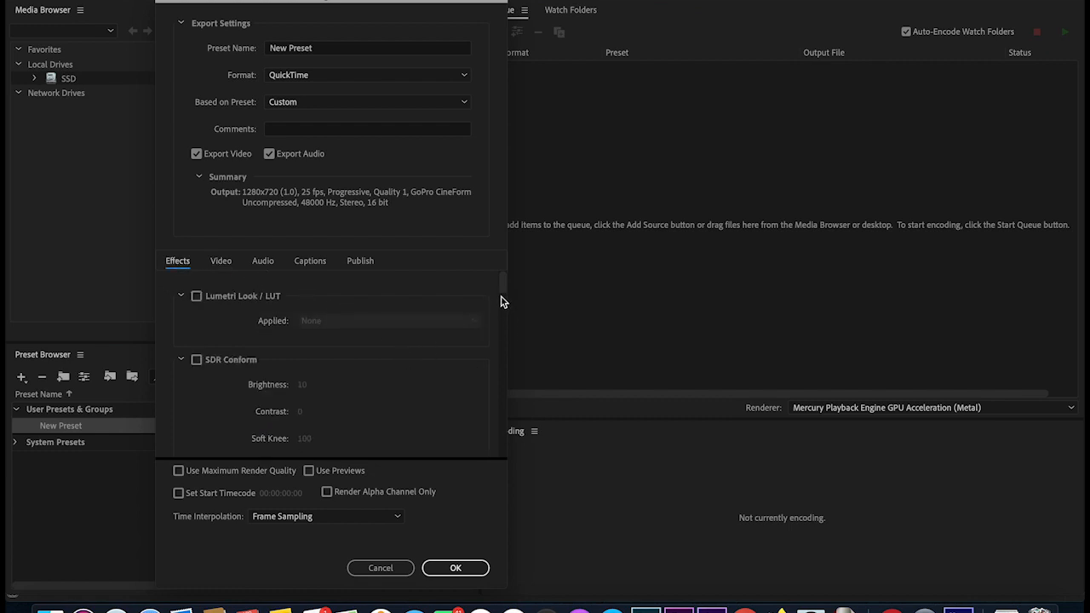
pyautogui.moveTo(503, 286); pyautogui.dragTo(502, 303)
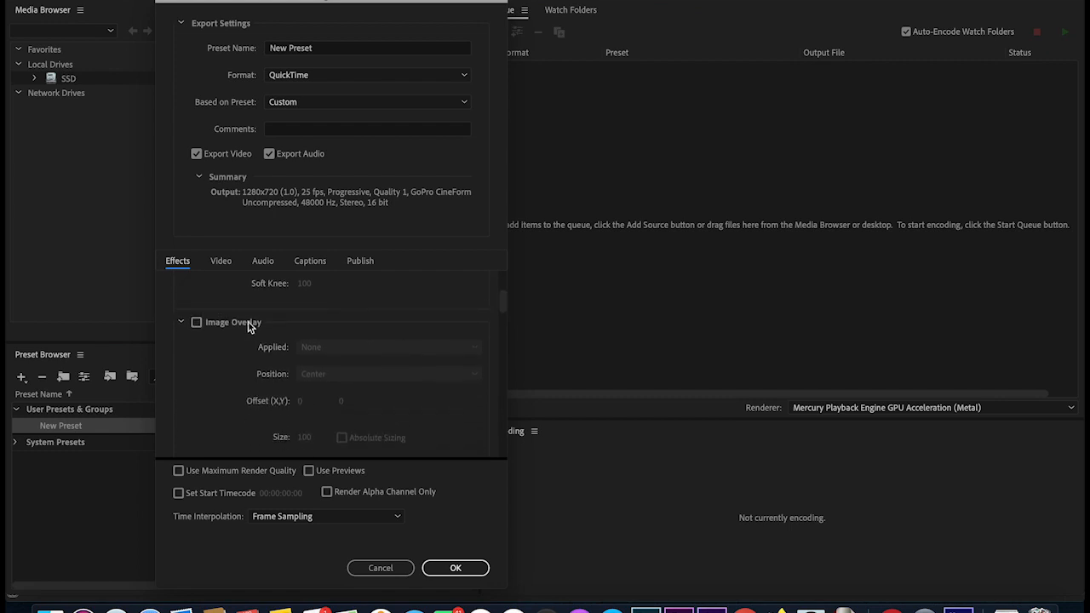
pyautogui.click(196, 323)
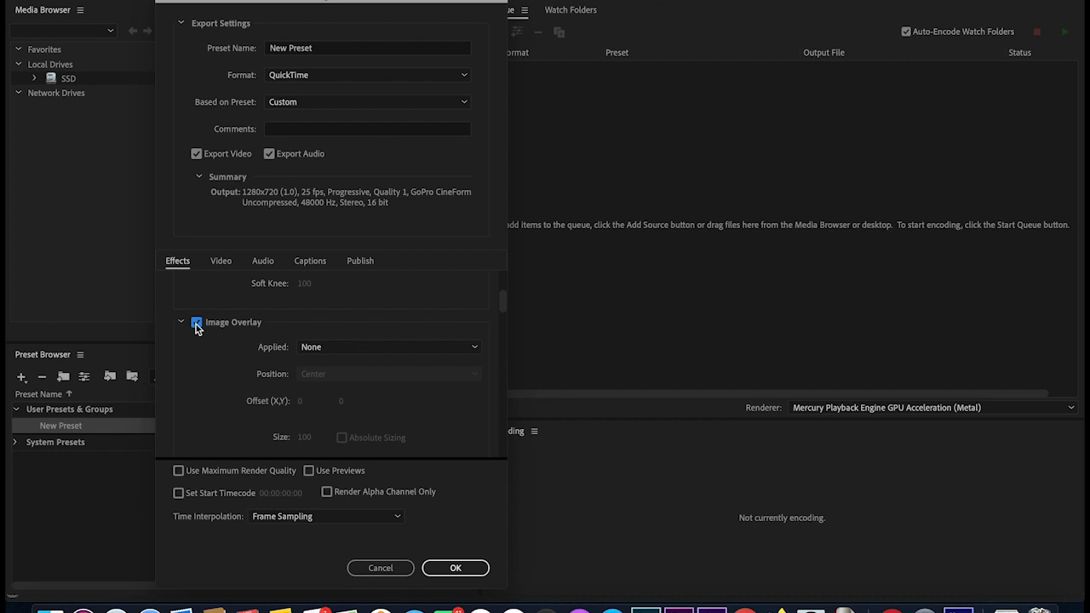
# - Load LOGO PICS 2.png from the Pictures folder as the overlay image
pyautogui.click(437, 349)
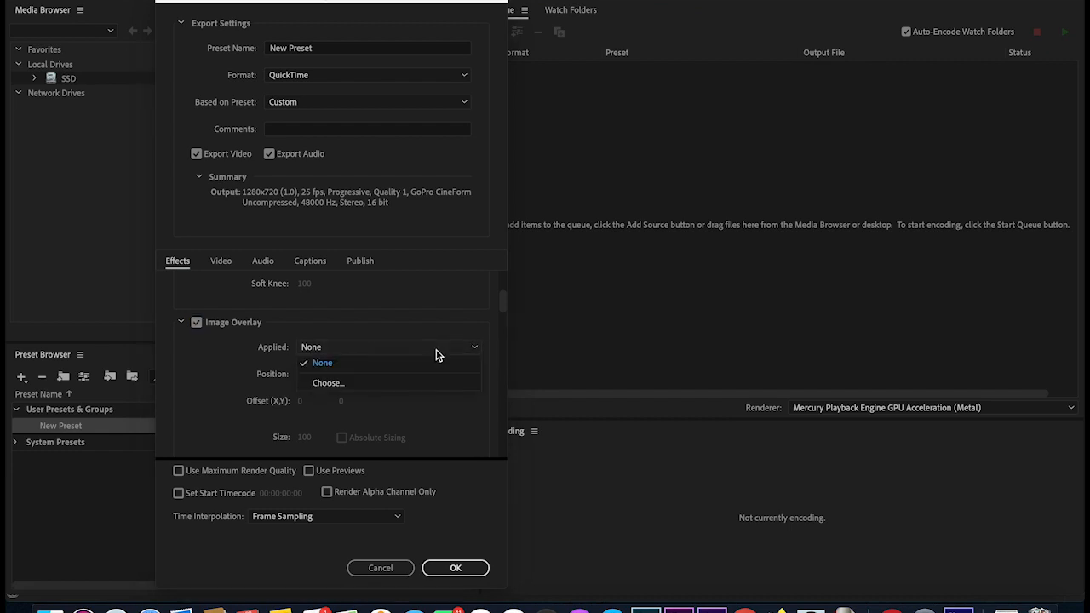
pyautogui.click(390, 385)
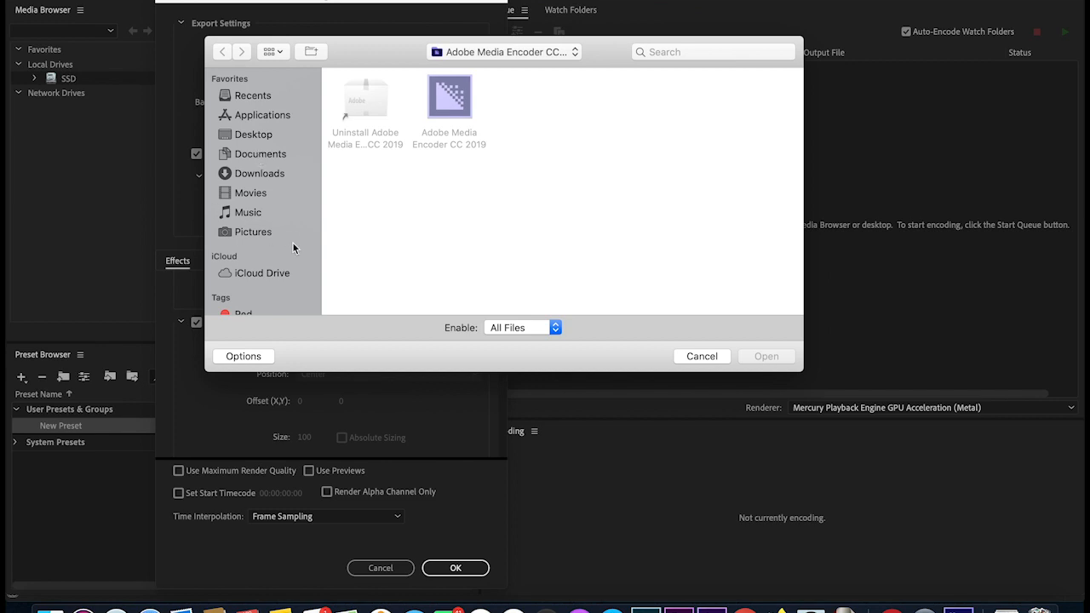
pyautogui.click(256, 235)
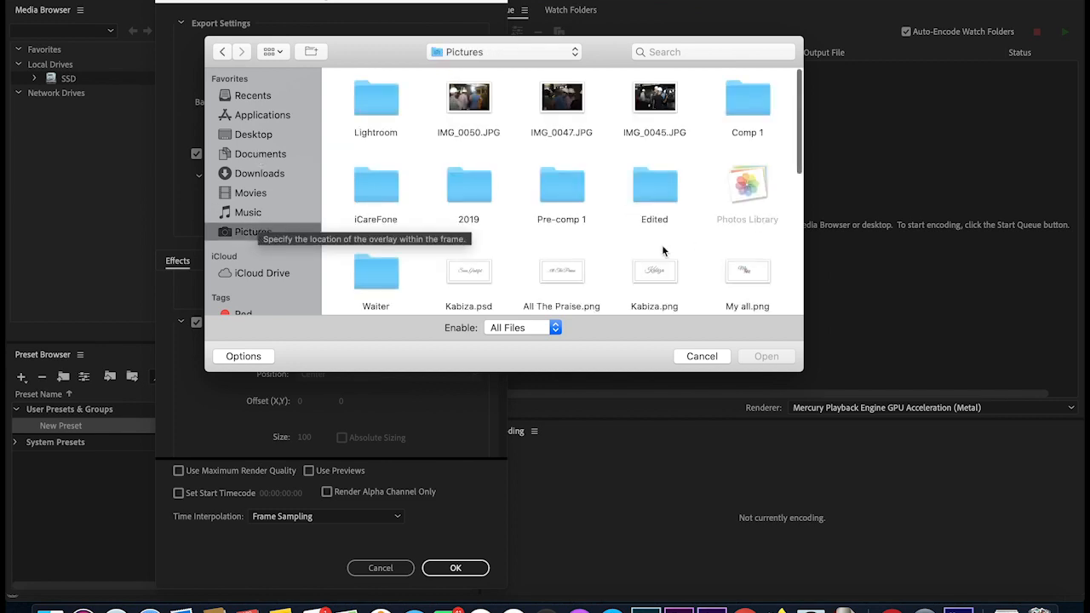
pyautogui.scroll(-10, 663, 250)
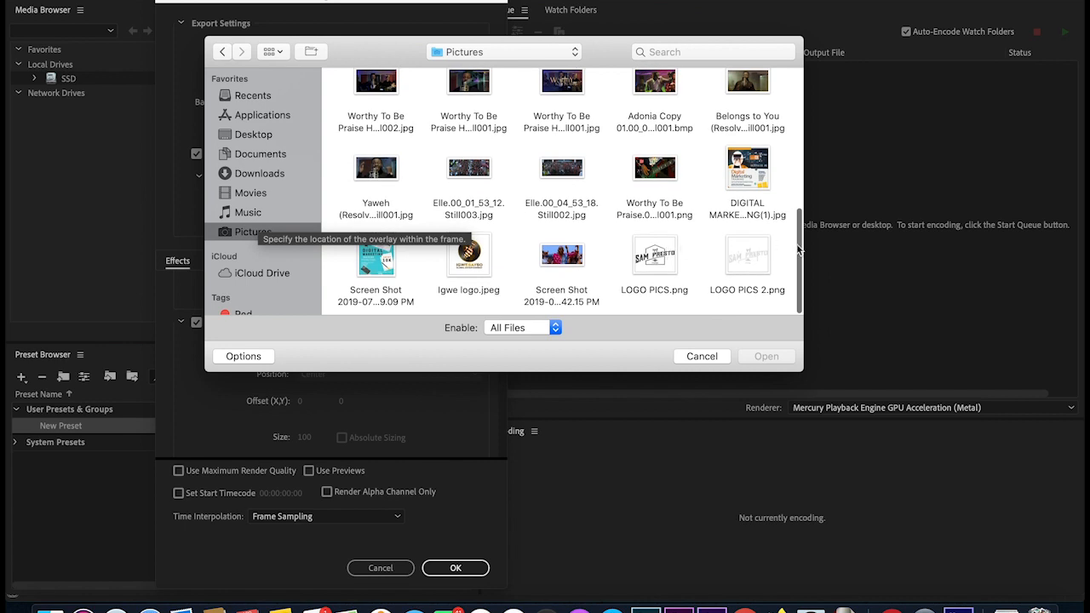
pyautogui.click(747, 256)
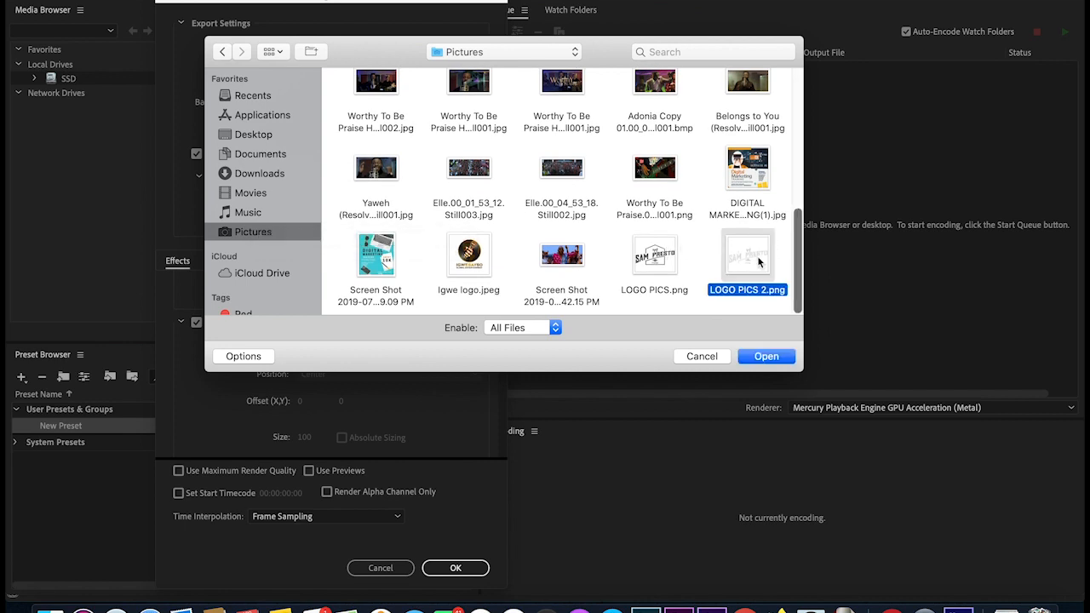
pyautogui.click(768, 356)
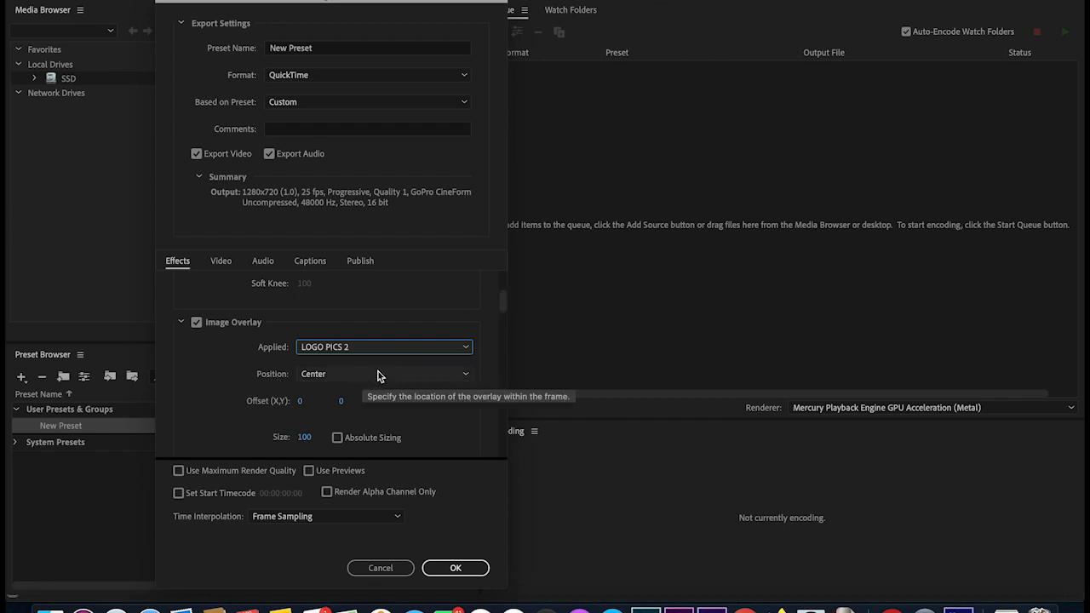
# - Put the logo overlay at Bottom Right with size 20 and opacity scrubbed down to 14
pyautogui.click(417, 375)
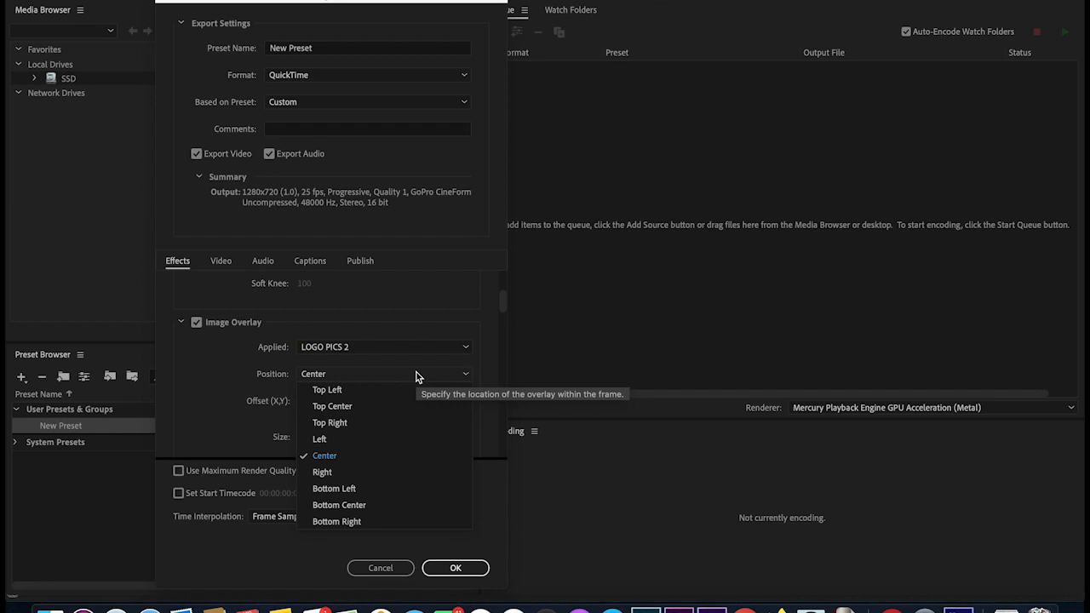
pyautogui.click(353, 521)
pyautogui.moveTo(505, 305)
pyautogui.mouseDown()
pyautogui.moveTo(504, 327)
pyautogui.moveTo(504, 312)
pyautogui.mouseUp()
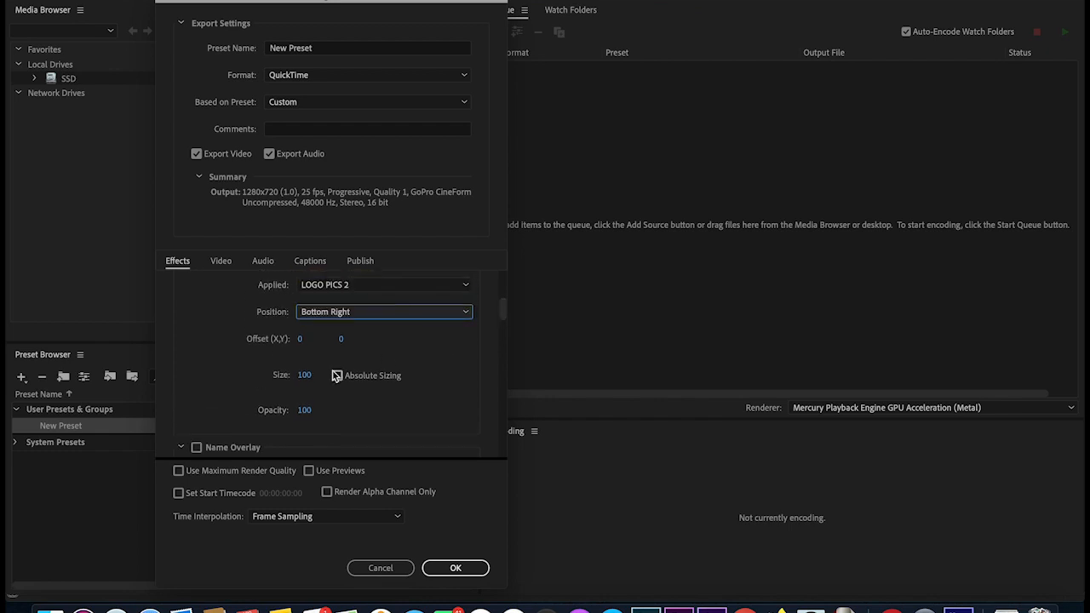
pyautogui.moveTo(307, 375); pyautogui.dragTo(253, 380)
pyautogui.click(304, 378)
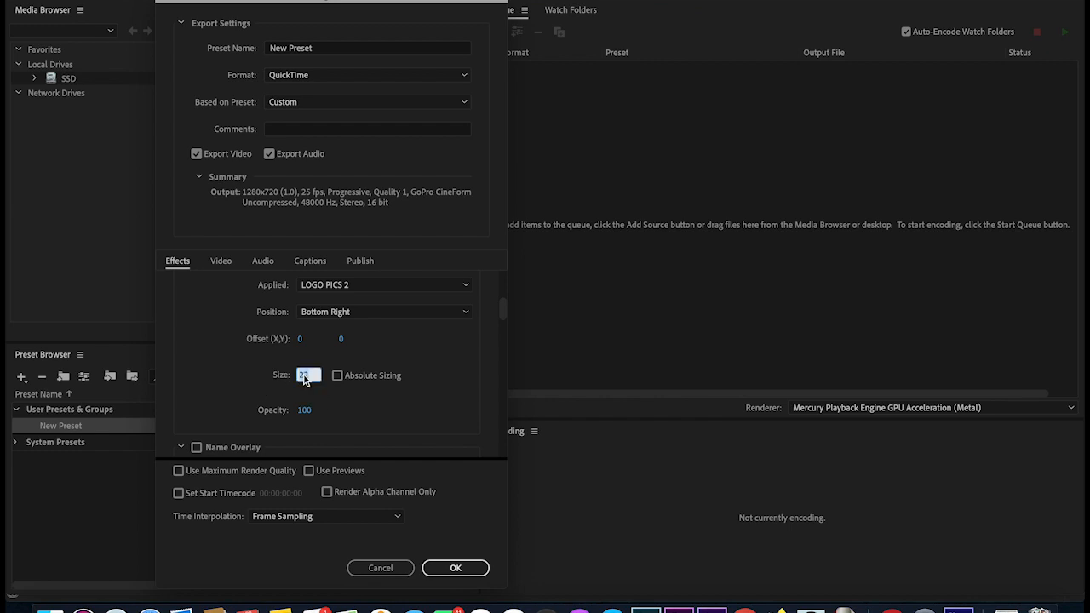
pyautogui.write('20')
pyautogui.press('Return')
pyautogui.moveTo(313, 417); pyautogui.dragTo(255, 419)
pyautogui.moveTo(503, 309); pyautogui.dragTo(494, 258)
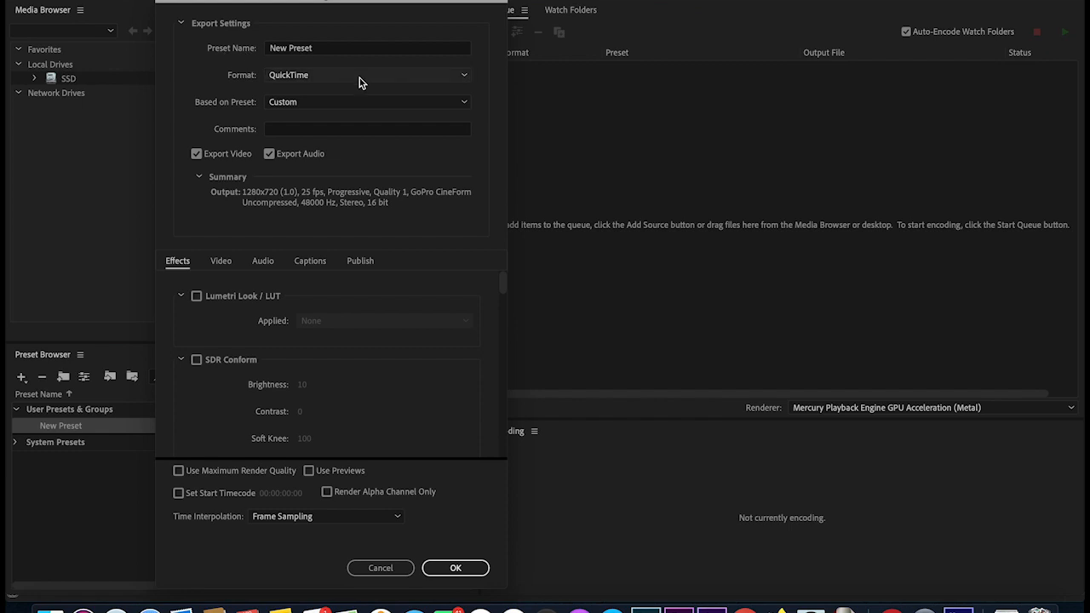
# - Rename the custom QuickTime 1280x720 25 fps preset to 'For proxy' and save it
pyautogui.click(340, 51)
pyautogui.press('BackSpace')
pyautogui.press('BackSpace')
pyautogui.press('BackSpace')
pyautogui.press('BackSpace')
pyautogui.press('BackSpace')
pyautogui.press('BackSpace')
pyautogui.press('BackSpace')
pyautogui.press('BackSpace')
pyautogui.press('BackSpace')
pyautogui.press('BackSpace')
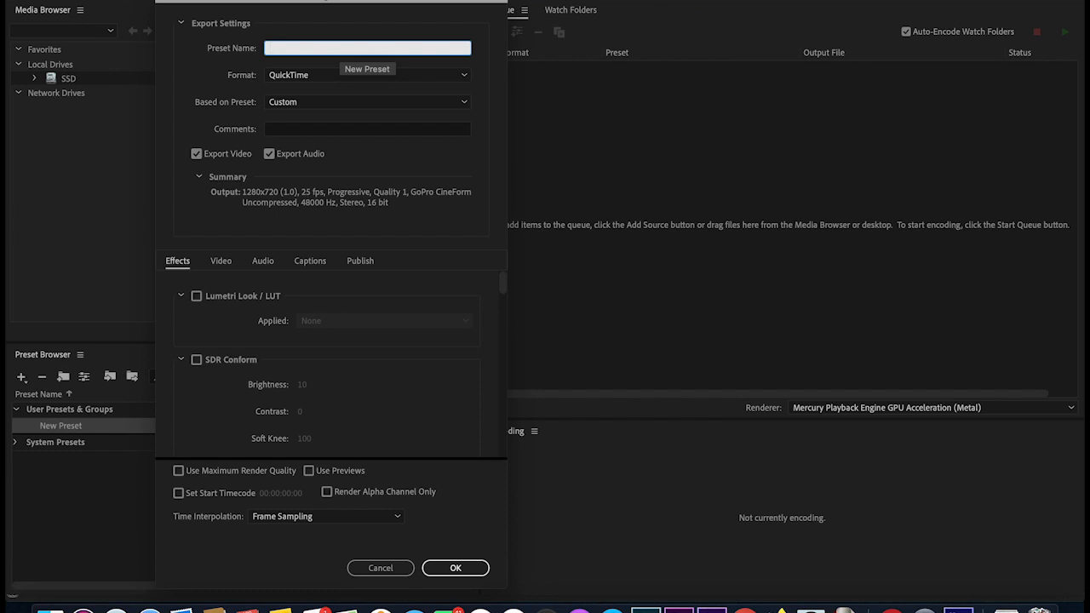
pyautogui.write('Fo')
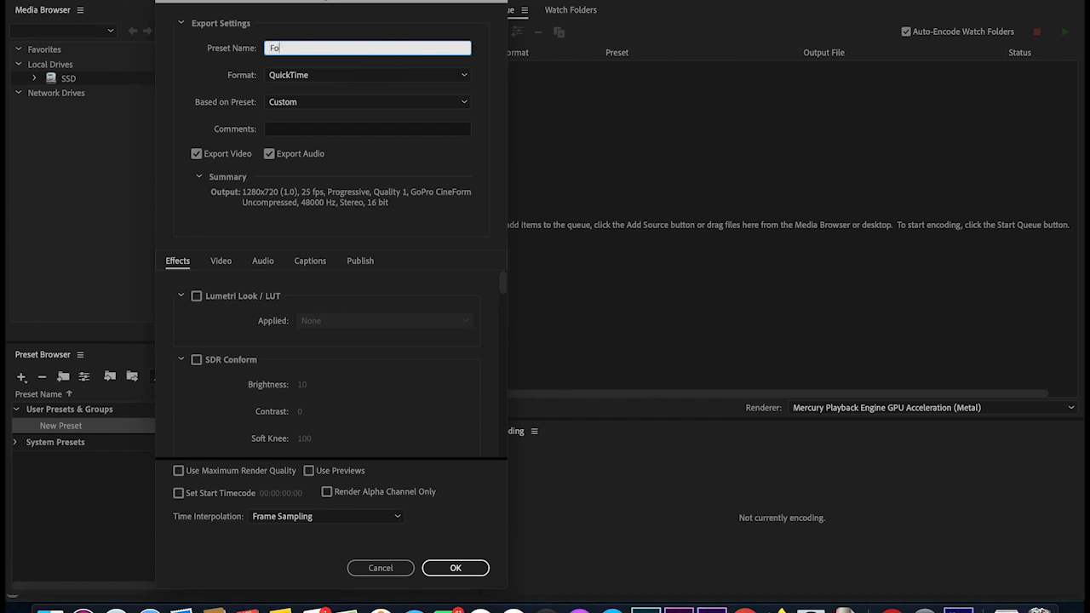
pyautogui.write('r proxy')
pyautogui.click(462, 572)
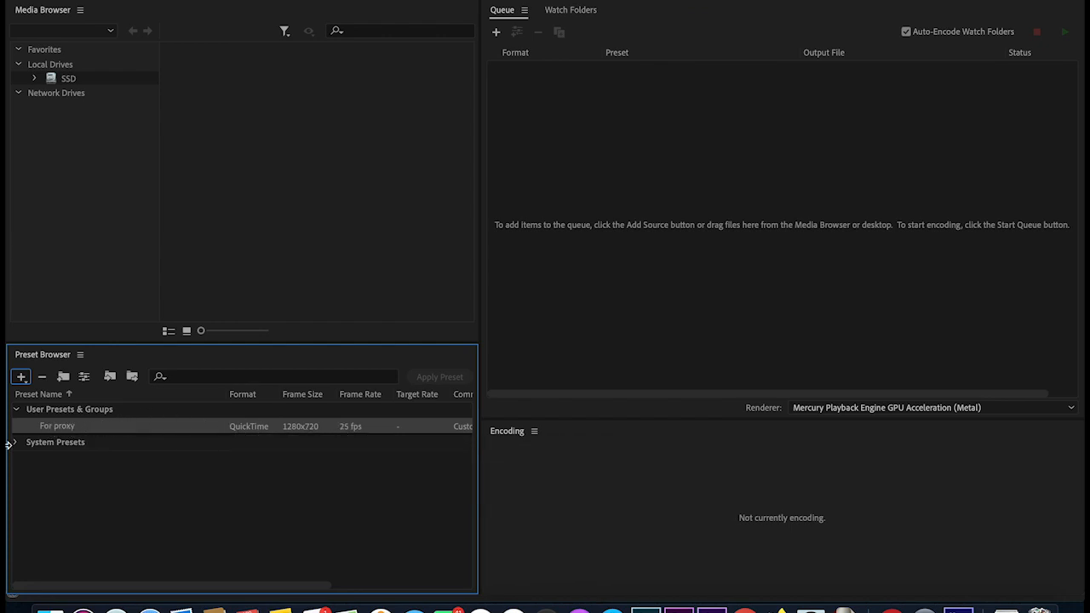
# - Create a new ingest preset with Transcode files to Destination enabled, keeping QuickTime
pyautogui.click(22, 380)
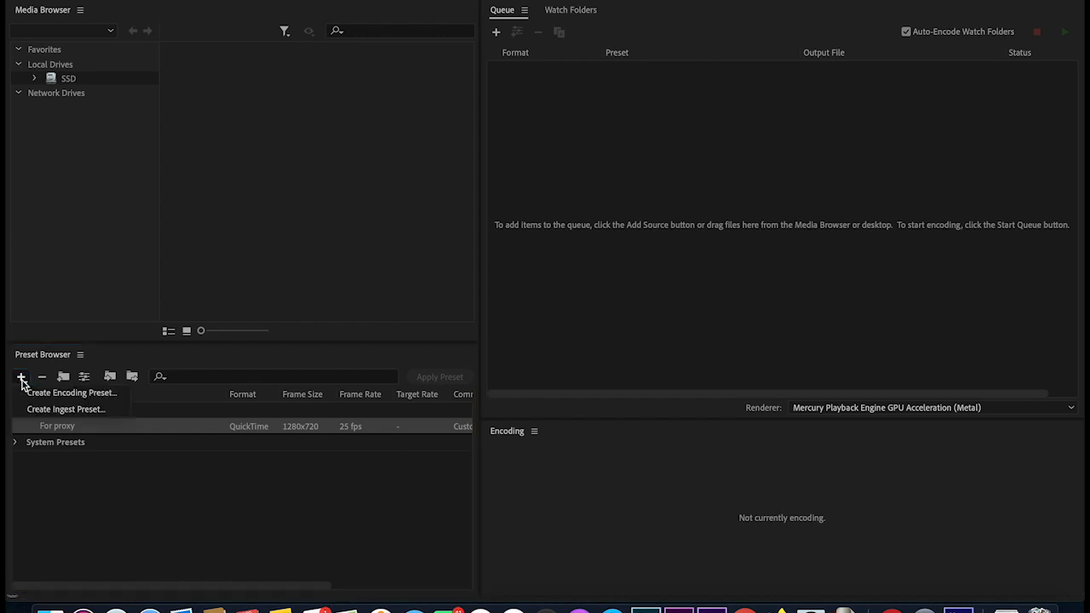
pyautogui.click(73, 413)
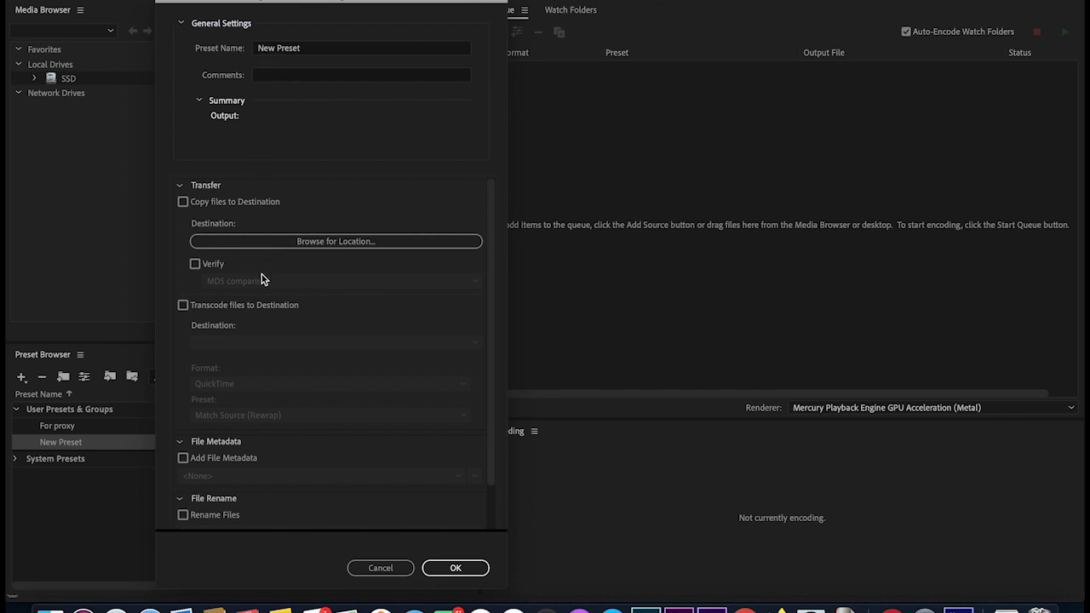
pyautogui.click(183, 305)
pyautogui.click(183, 304)
pyautogui.click(307, 241)
pyautogui.click(184, 306)
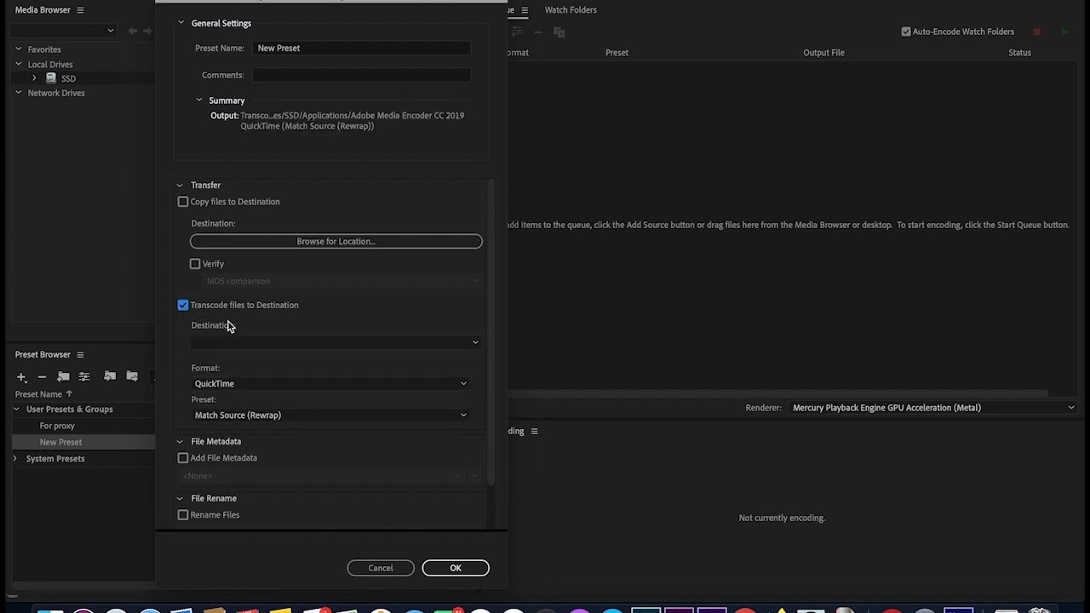
pyautogui.click(454, 347)
pyautogui.click(457, 328)
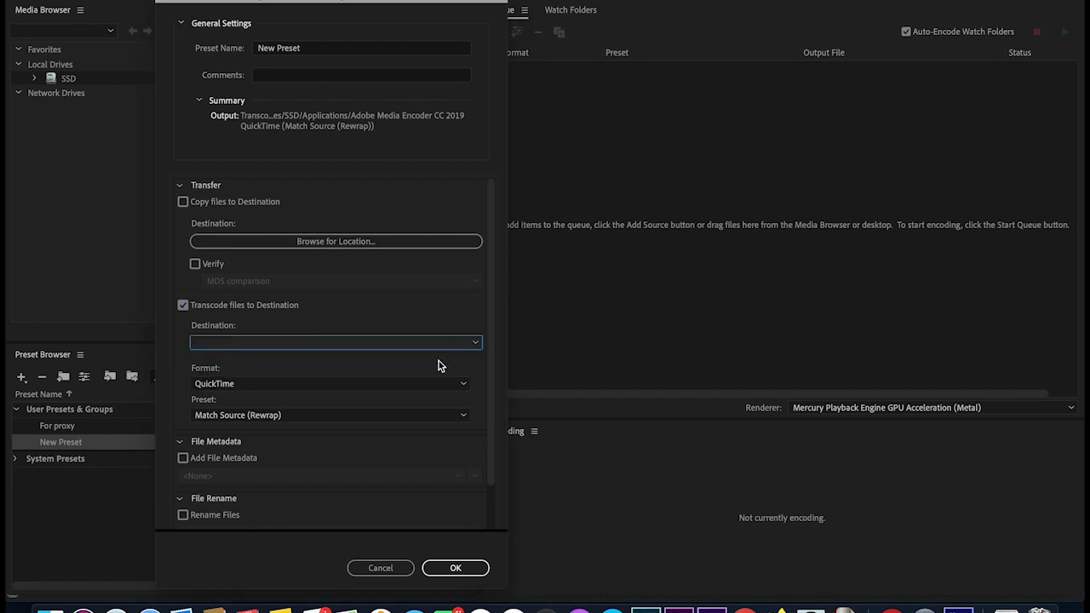
# - Set the transcode format to QuickTime after trying H.264, using the For proxy preset
pyautogui.click(326, 386)
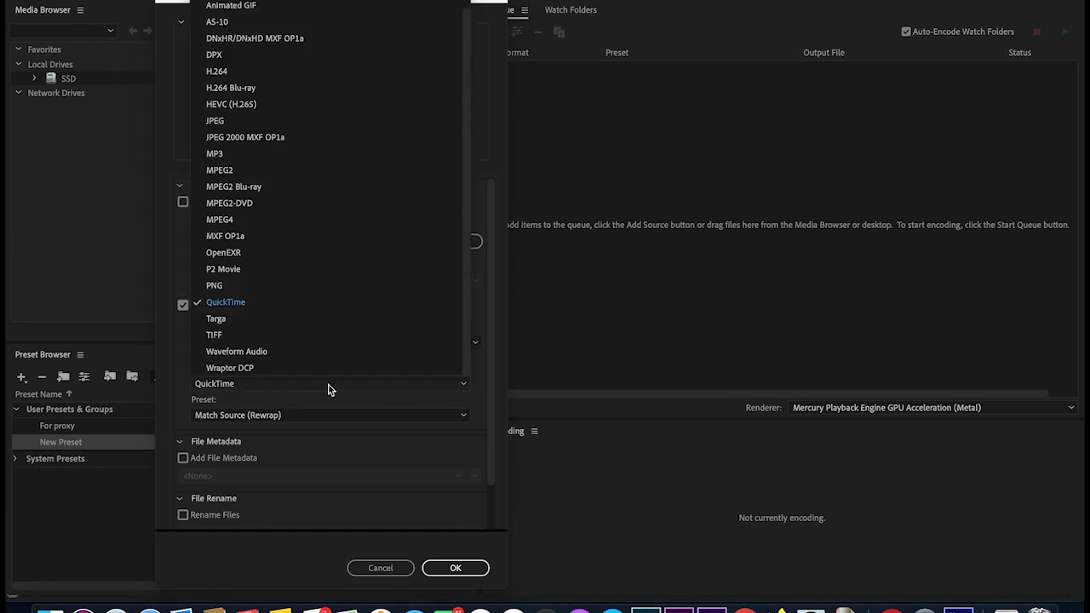
pyautogui.click(226, 383)
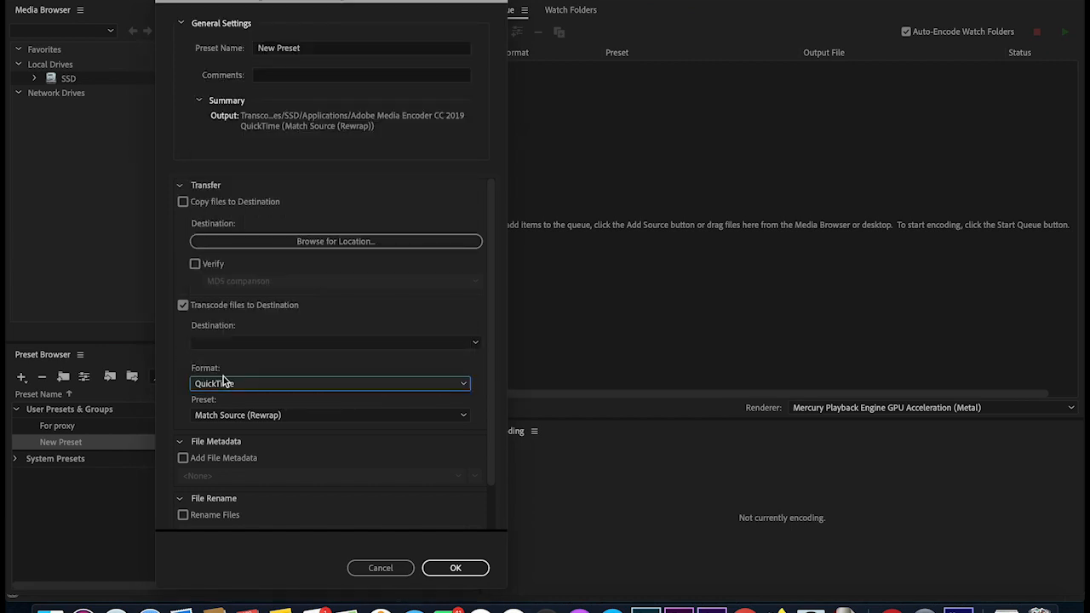
pyautogui.click(293, 394)
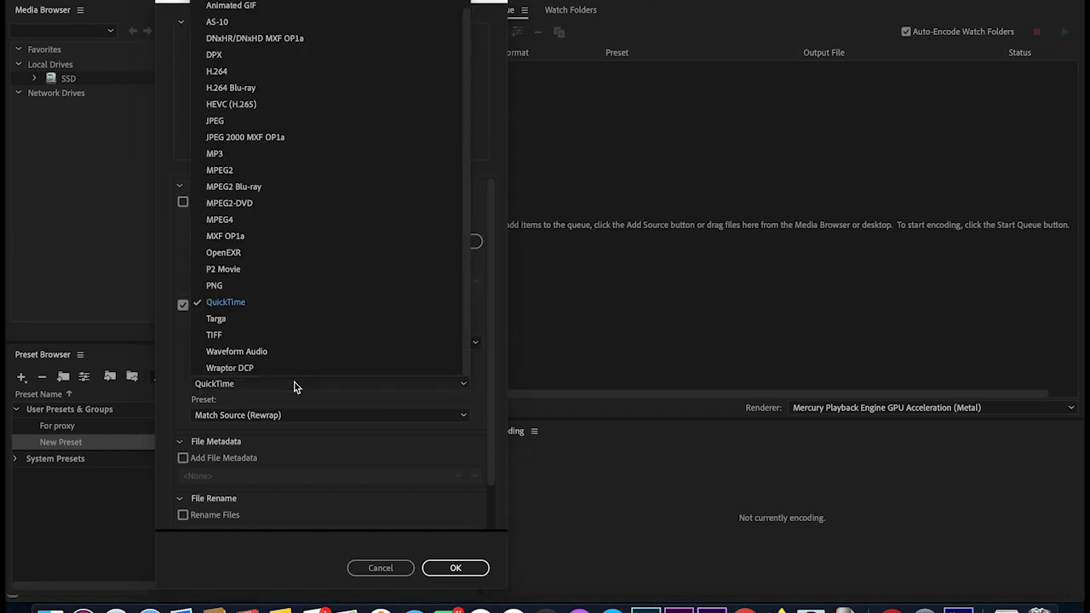
pyautogui.click(239, 75)
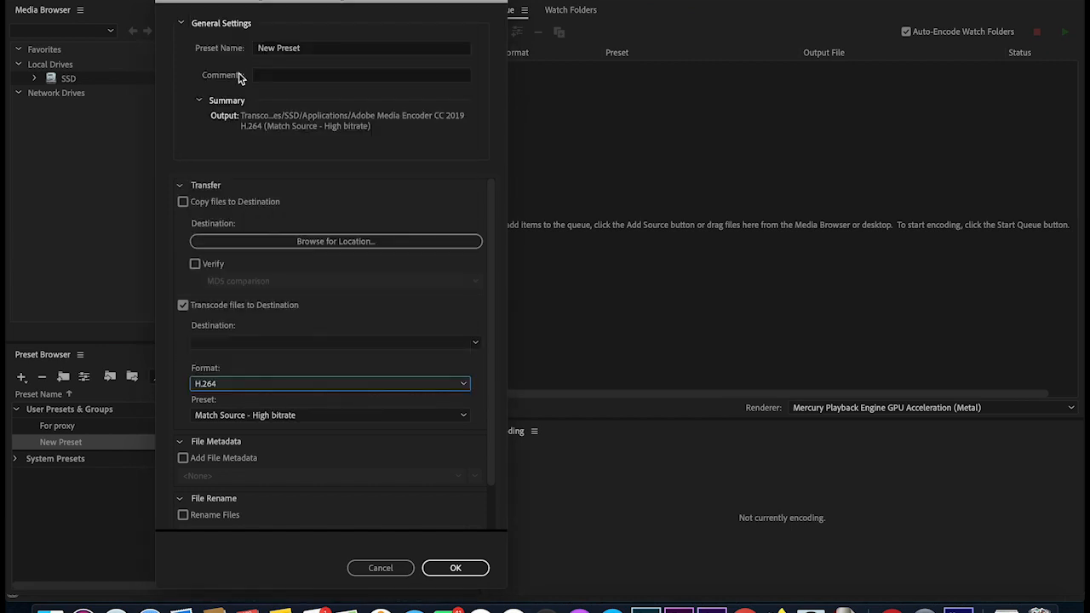
pyautogui.click(254, 388)
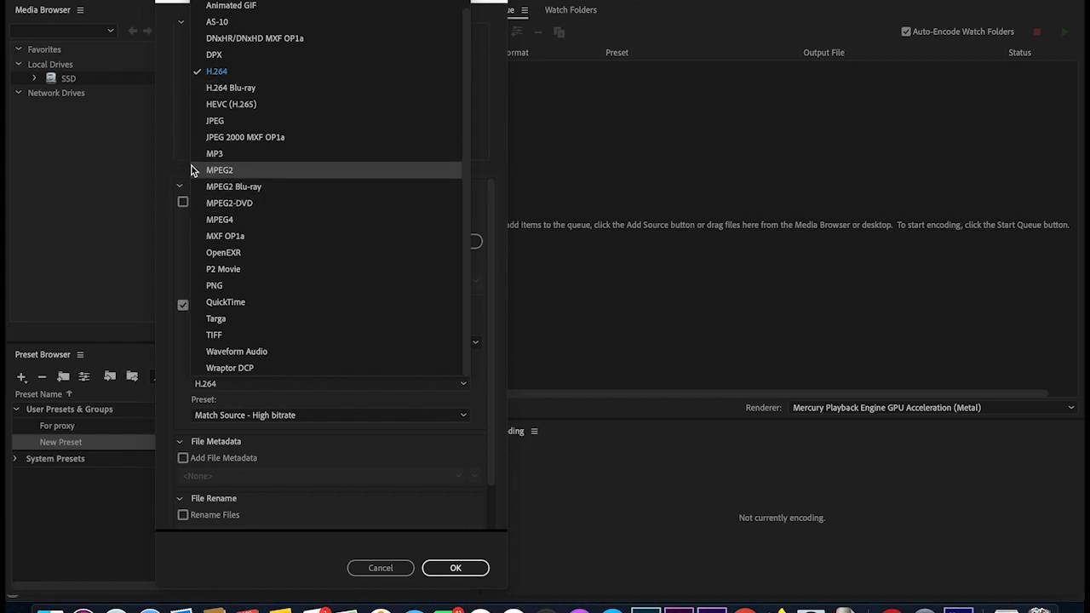
pyautogui.click(173, 266)
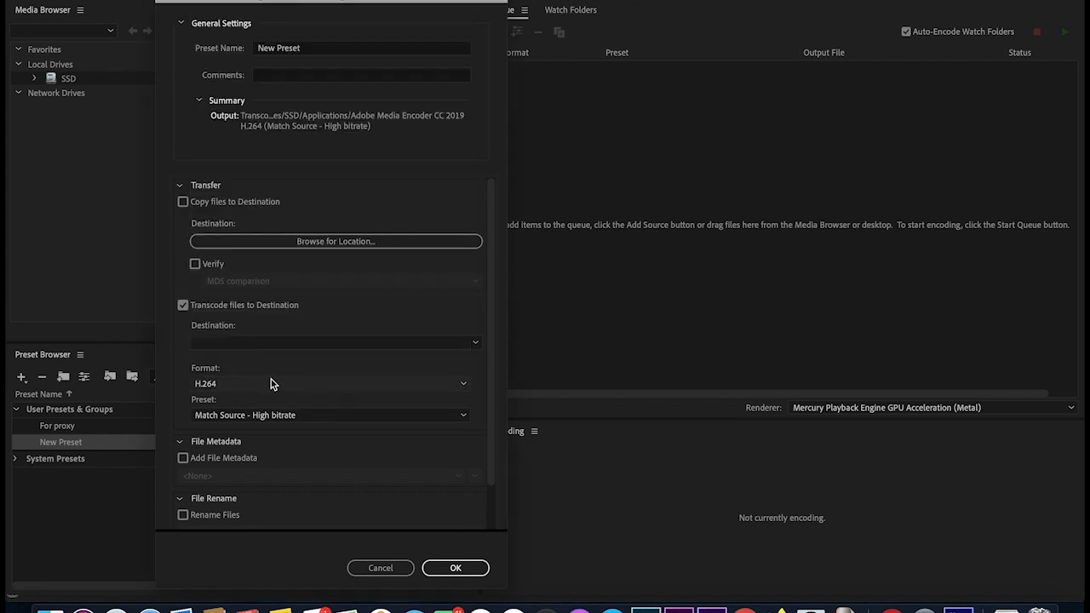
pyautogui.click(271, 384)
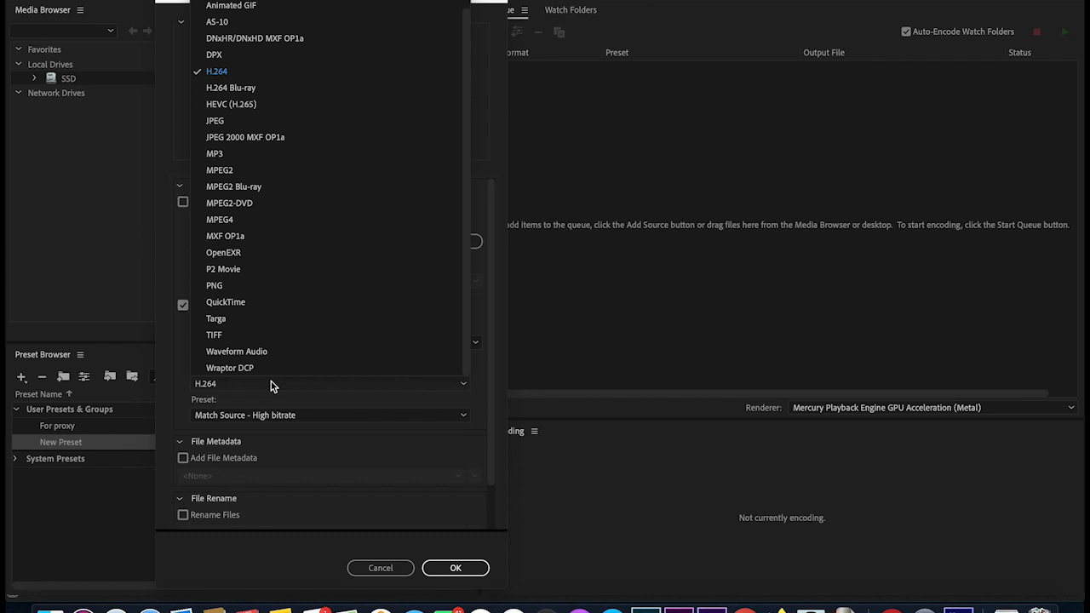
pyautogui.click(233, 302)
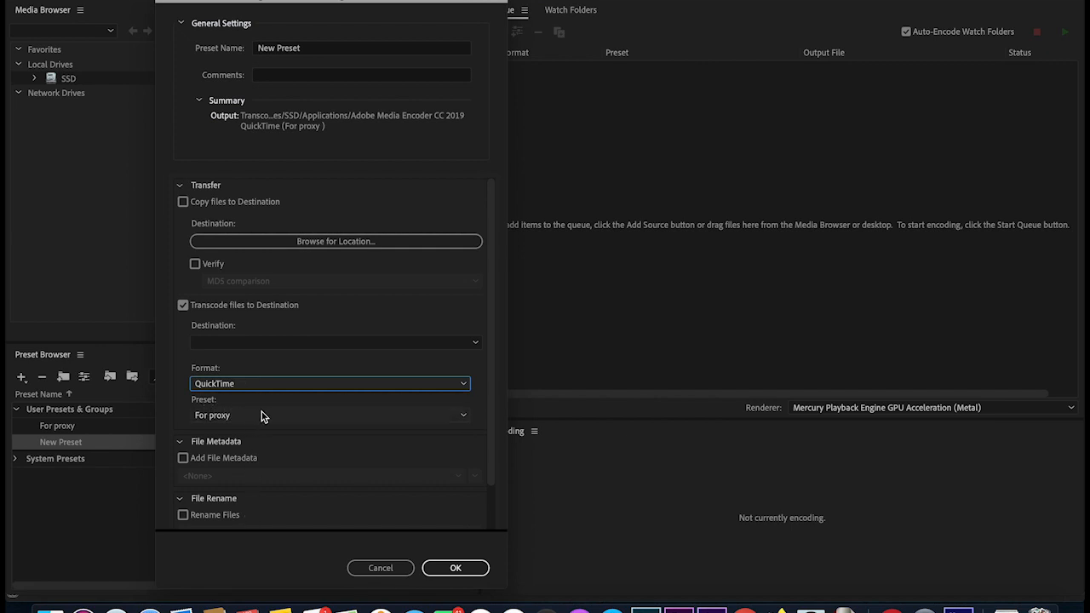
pyautogui.click(464, 416)
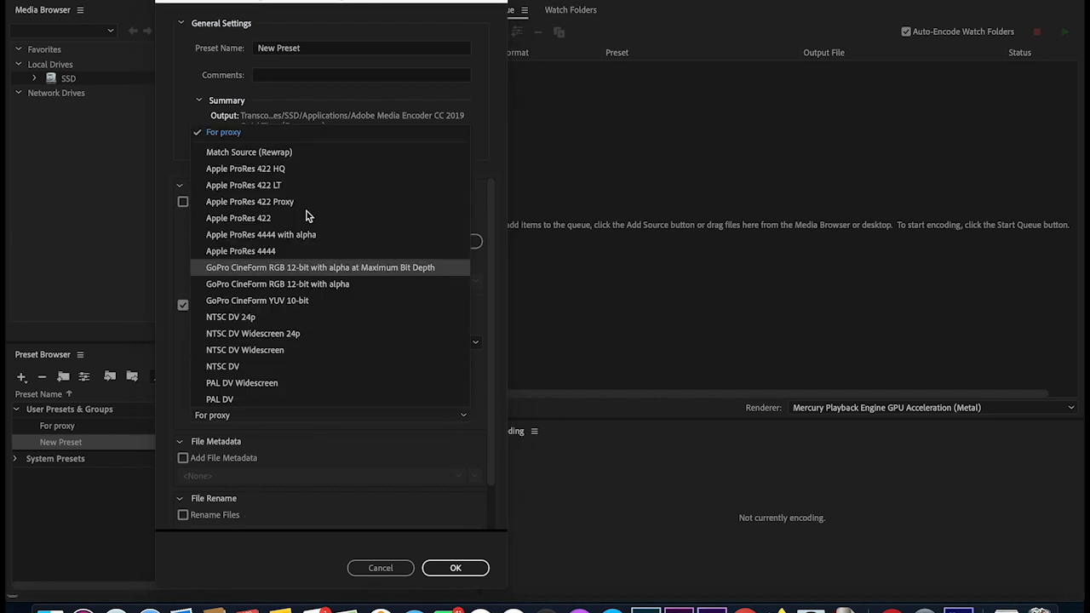
pyautogui.click(213, 136)
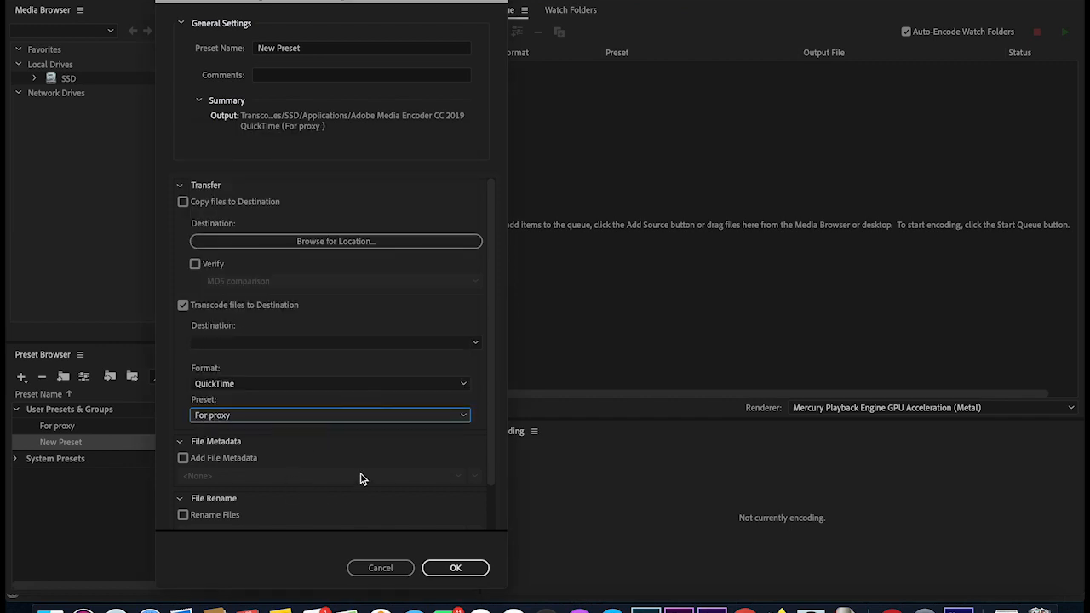
pyautogui.scroll(-2, 378, 482)
pyautogui.scroll(2, 377, 482)
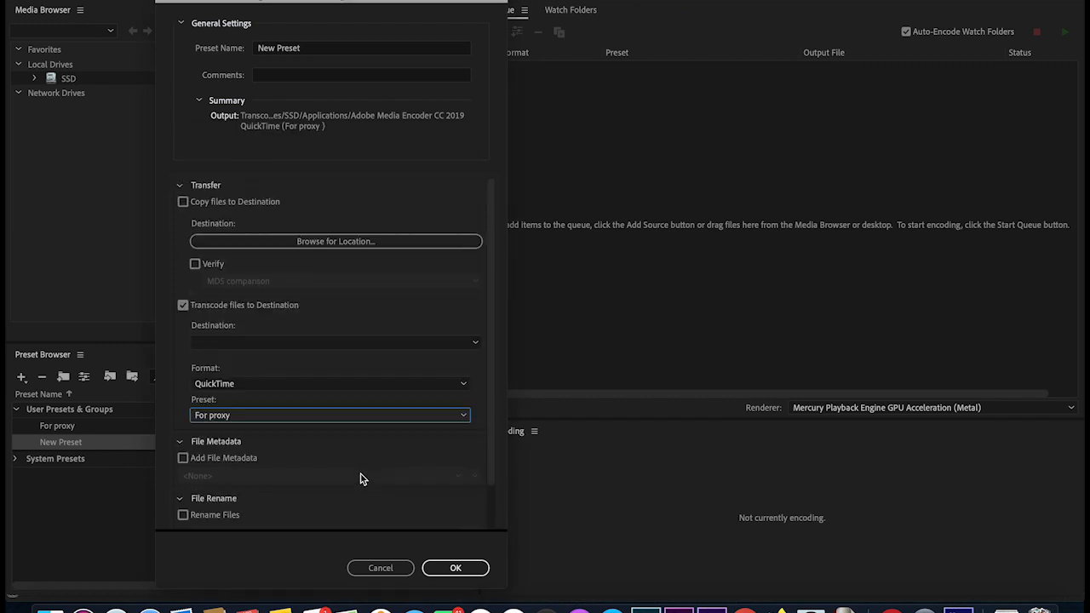
# - Name the ingest preset with the user's name followed by 'Proxy Preset'
pyautogui.click(322, 49)
pyautogui.press('BackSpace')
pyautogui.press('BackSpace')
pyautogui.press('BackSpace')
pyautogui.press('BackSpace')
pyautogui.press('BackSpace')
pyautogui.press('BackSpace')
pyautogui.press('BackSpace')
pyautogui.press('BackSpace')
pyautogui.press('BackSpace')
pyautogui.press('BackSpace')
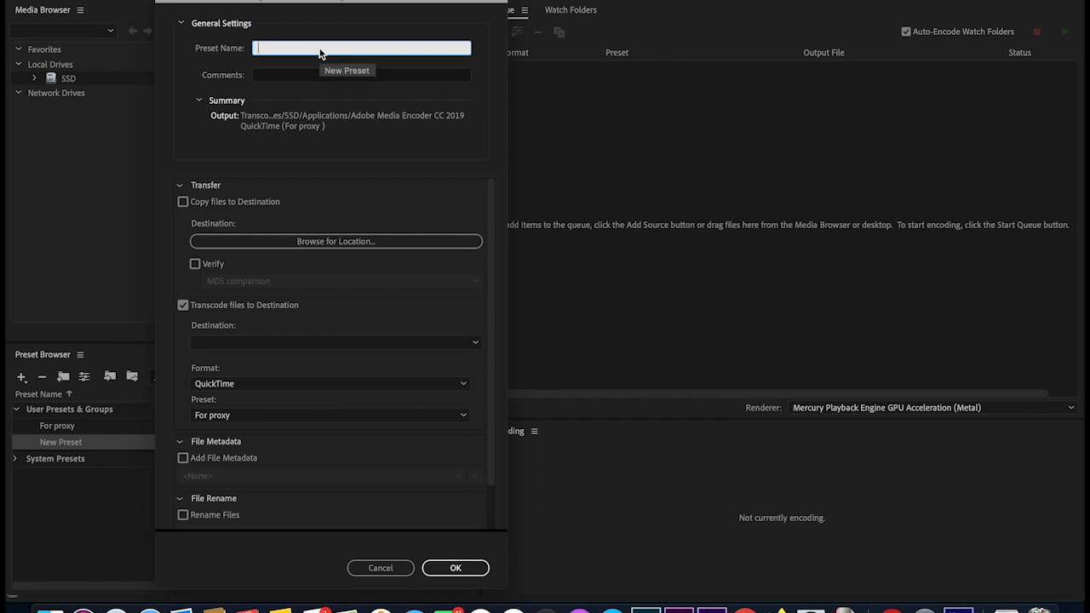
pyautogui.write('Sam Presto Proxy Preset')
# - Set the destination to /Applications/Adobe Media Encoder CC 2019 and save the ingest preset
pyautogui.click(346, 239)
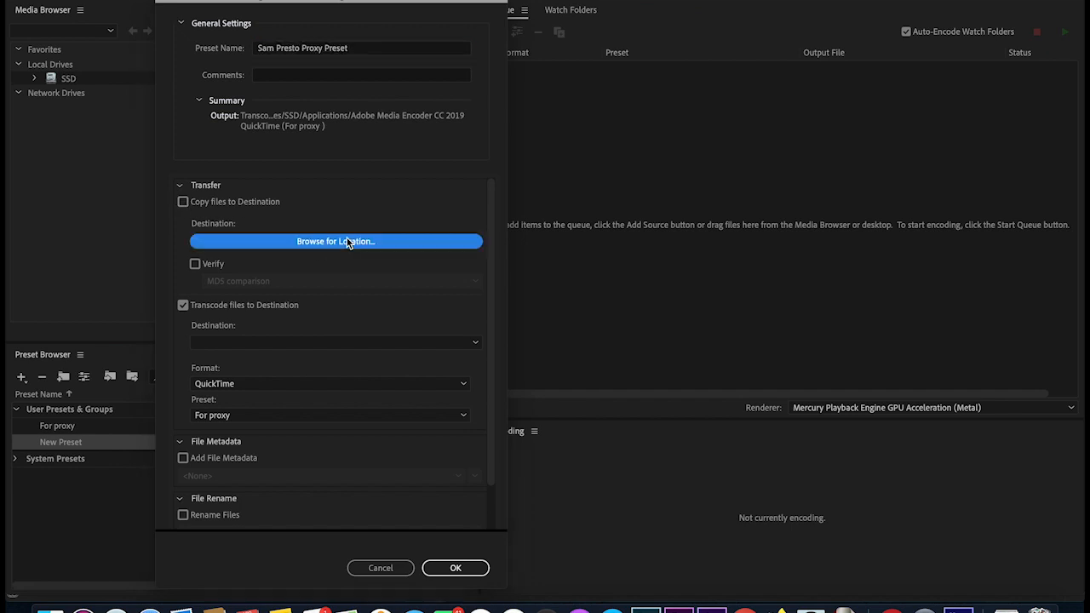
pyautogui.scroll(-1, 268, 260)
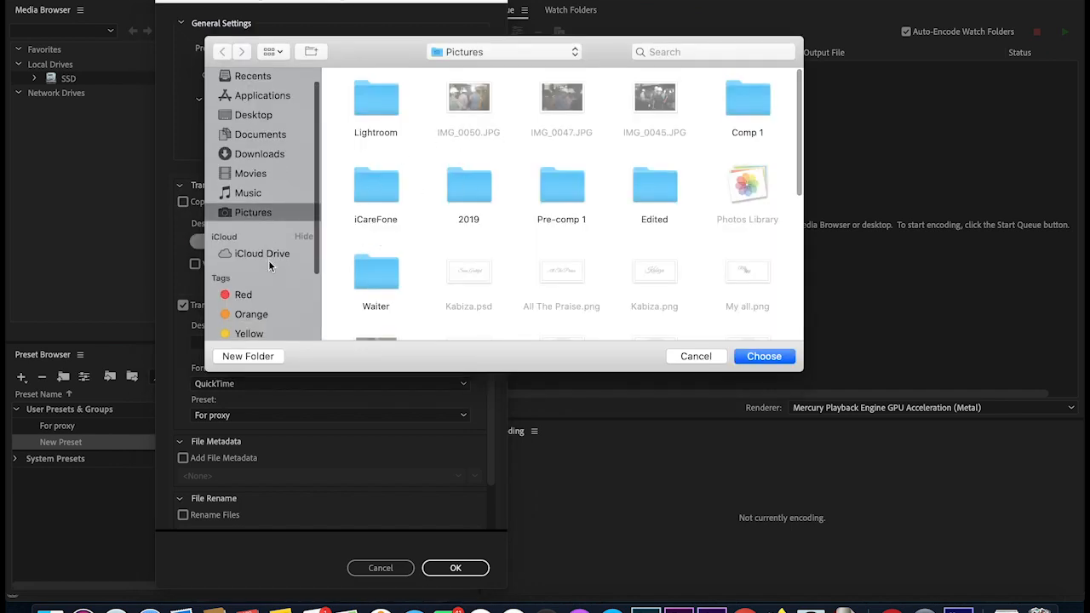
pyautogui.click(262, 101)
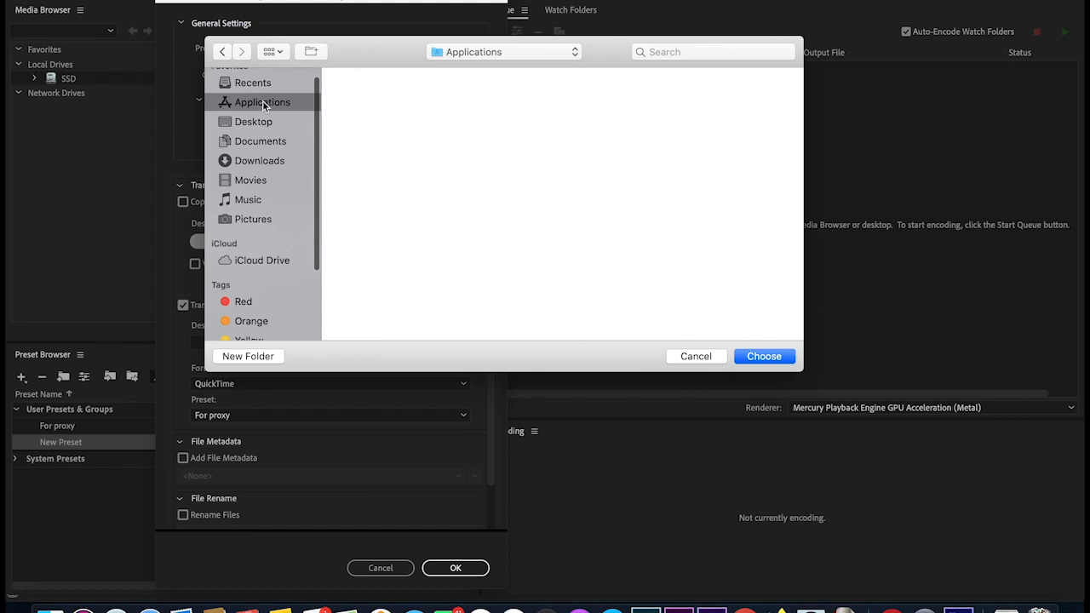
pyautogui.doubleClick(375, 101)
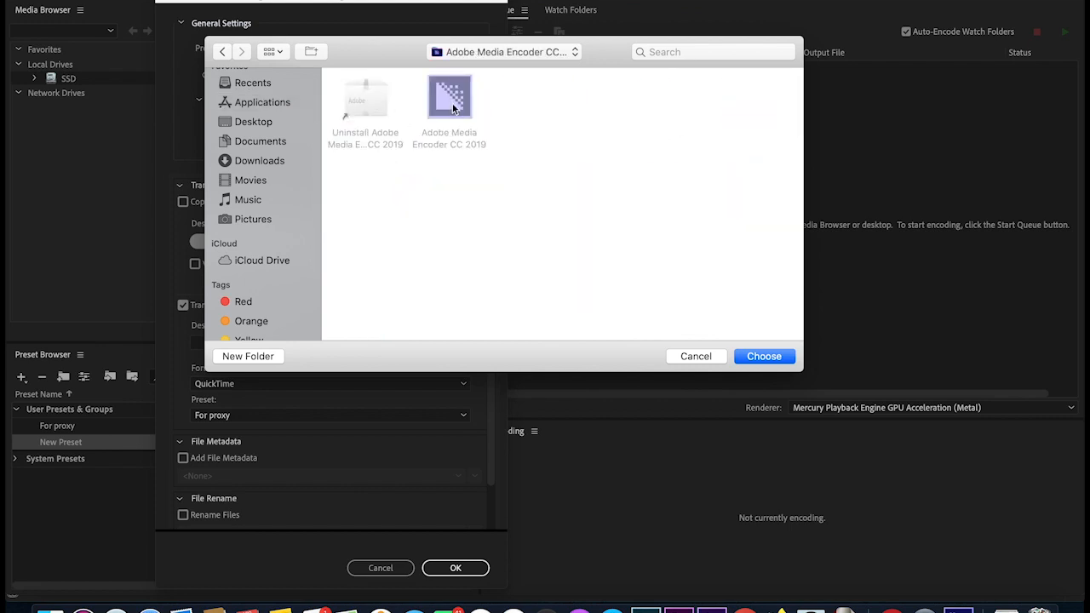
pyautogui.click(764, 356)
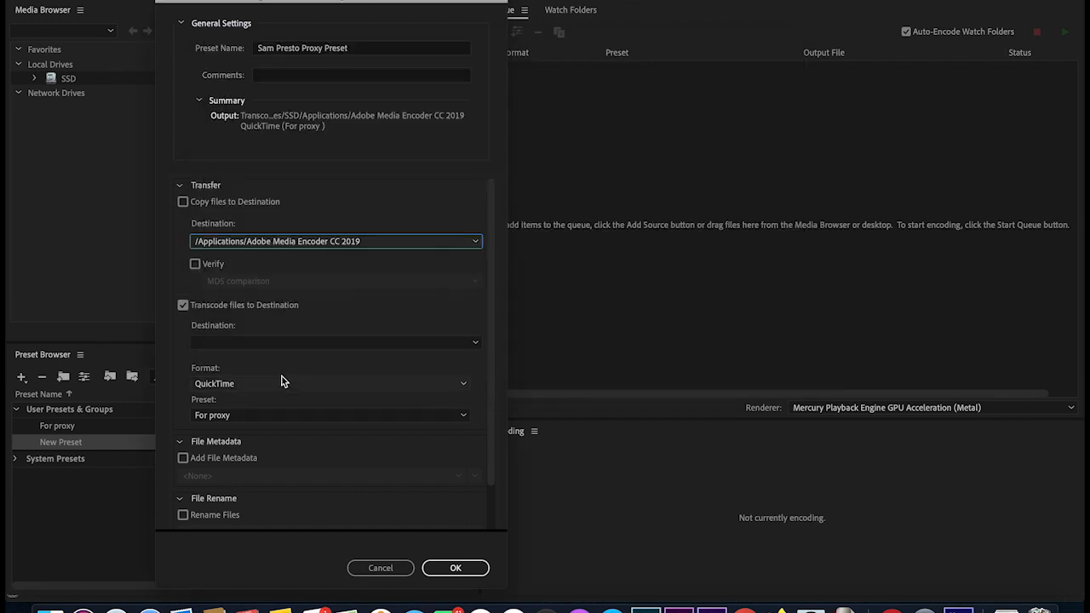
pyautogui.click(460, 569)
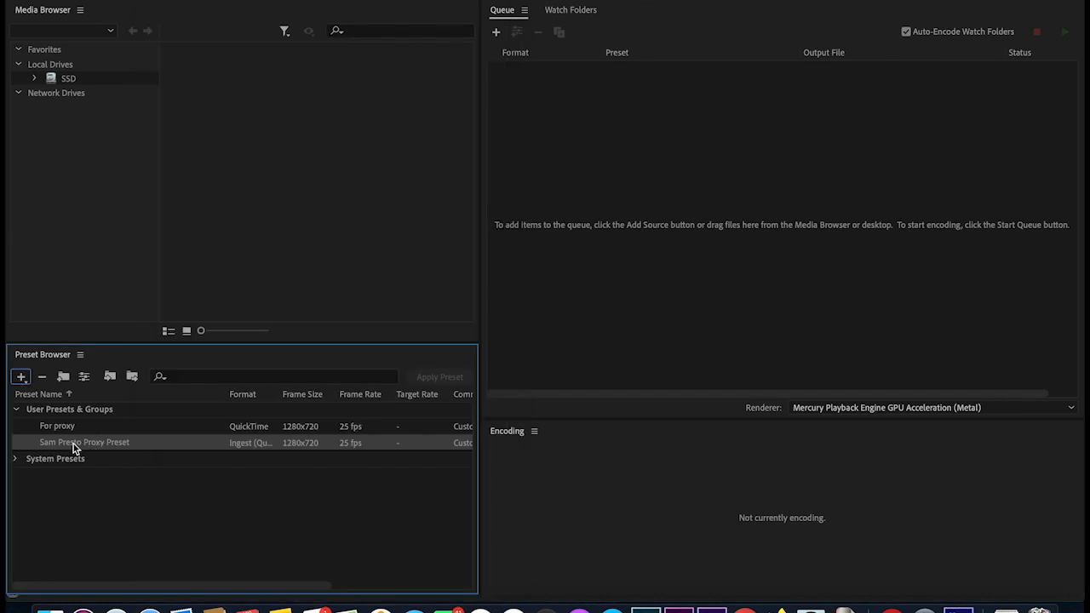
# - Export the proxy preset as an .epr file into Adobe Media Encoder CC 2019, then minimize Media Encoder
pyautogui.moveTo(73, 446)
pyautogui.rightClick(86, 449)
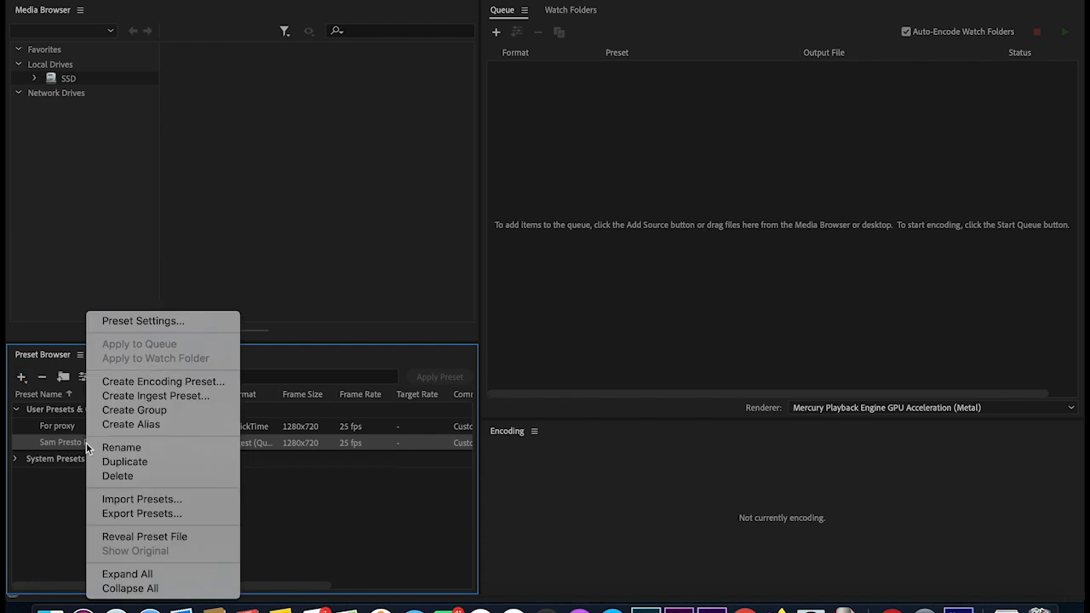
pyautogui.click(164, 514)
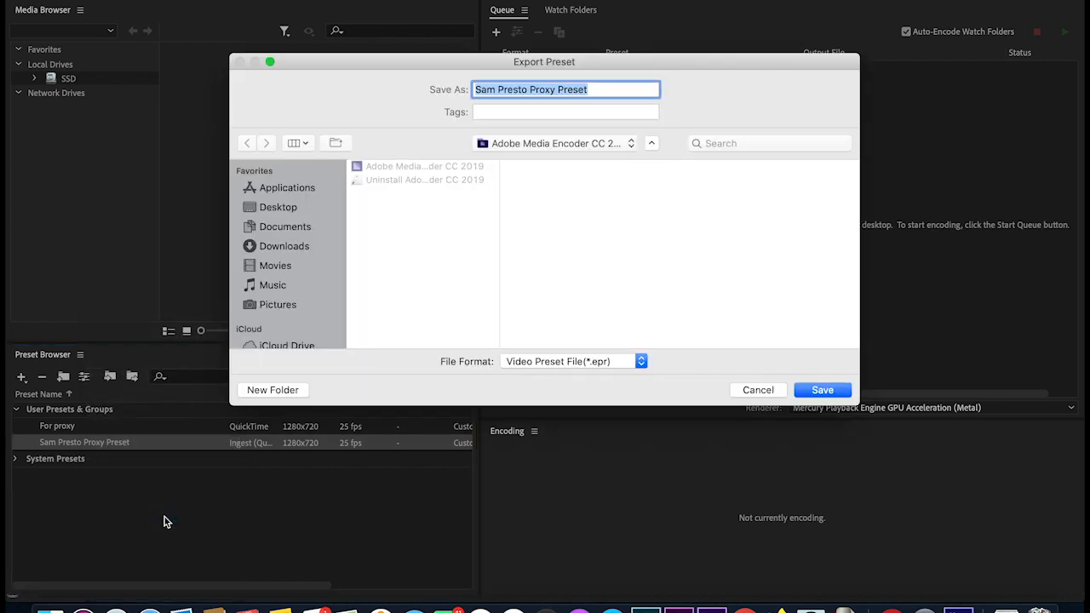
pyautogui.click(287, 189)
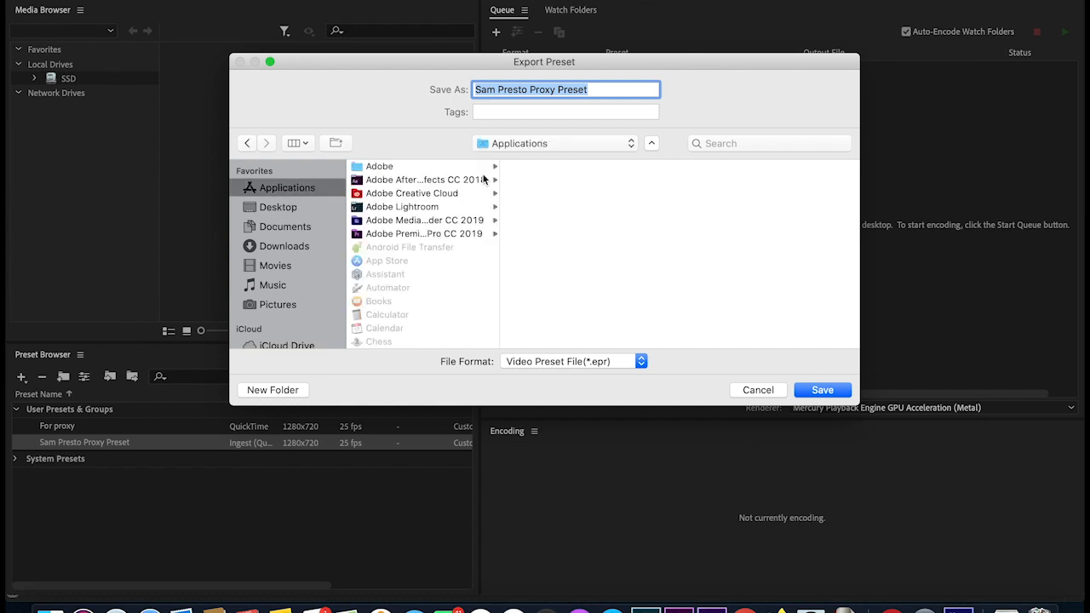
pyautogui.click(409, 223)
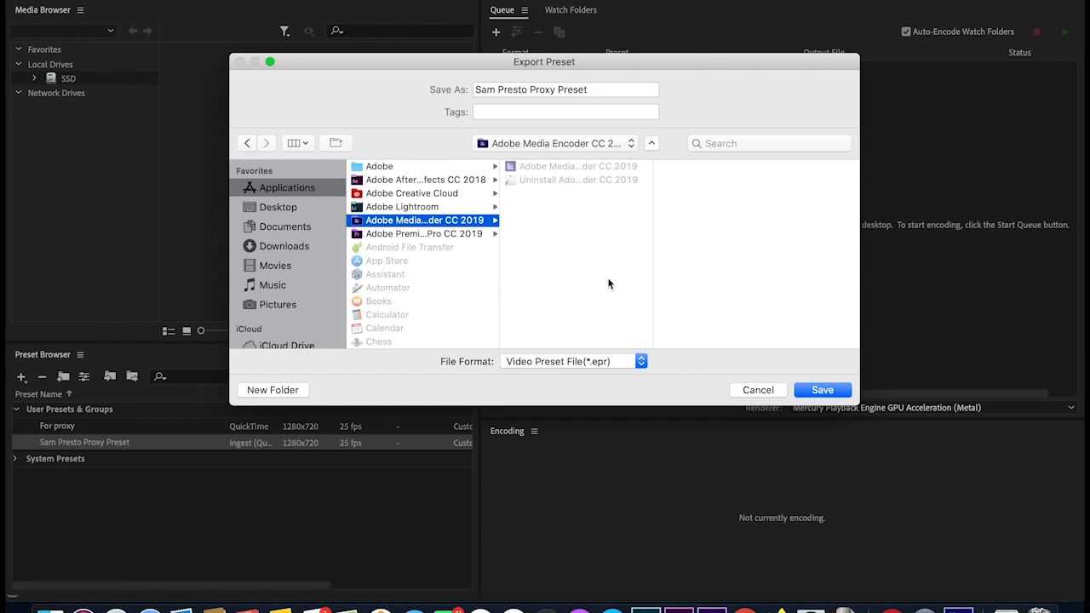
pyautogui.click(821, 389)
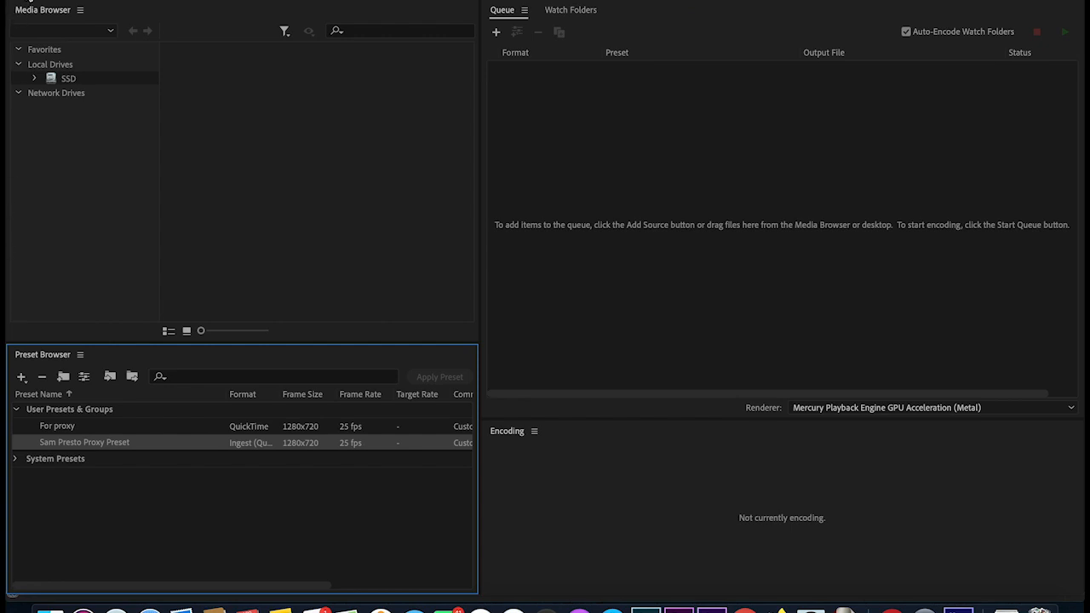
pyautogui.click(30, 1)
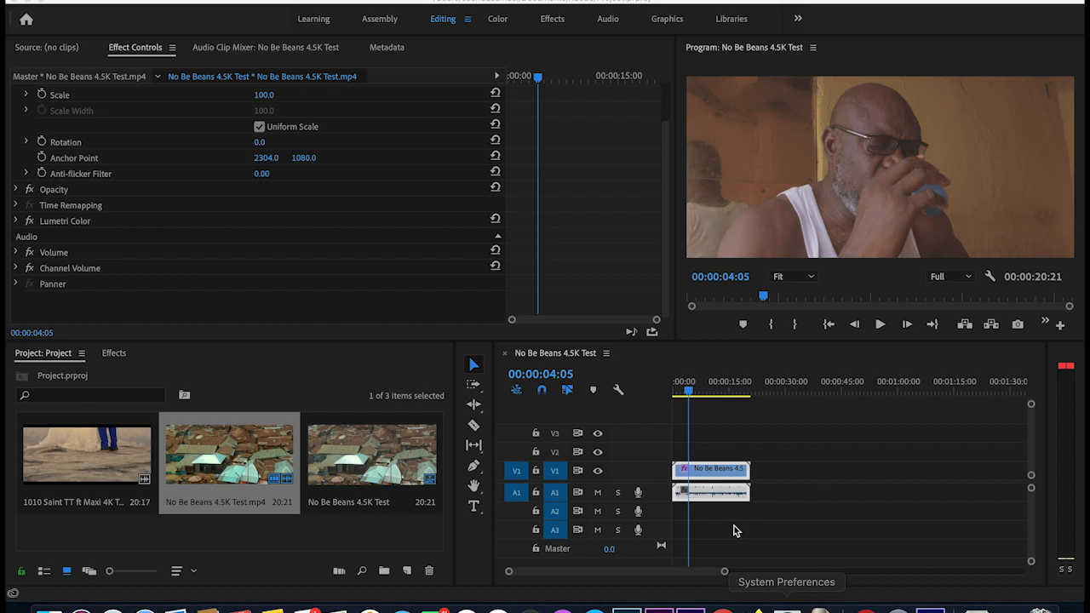
pyautogui.moveTo(690, 386)
pyautogui.mouseDown()
pyautogui.moveTo(720, 389)
pyautogui.moveTo(694, 390)
pyautogui.mouseUp()
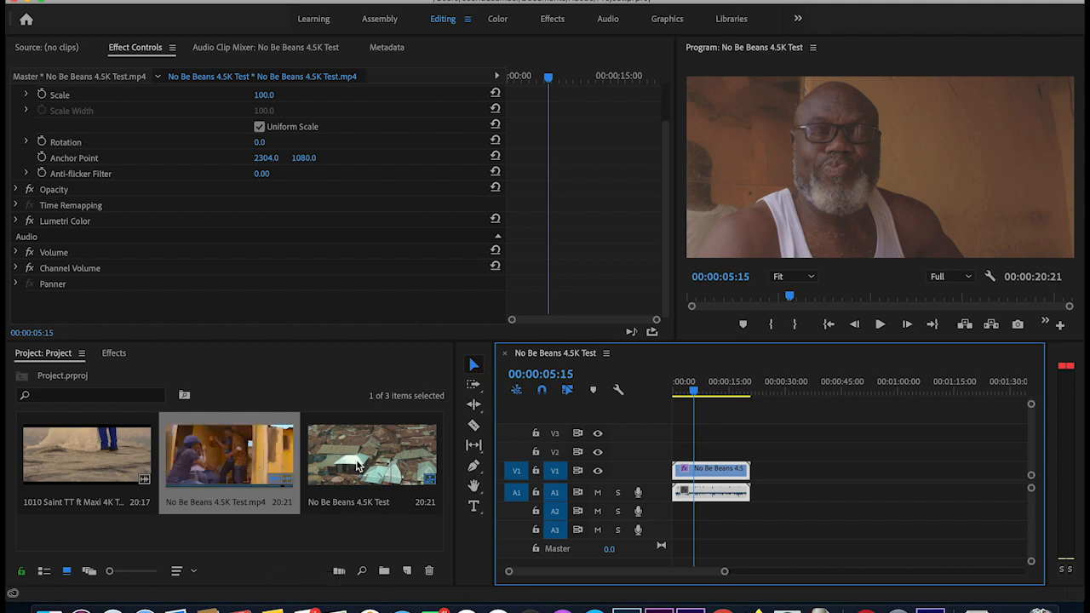
pyautogui.rightClick(231, 444)
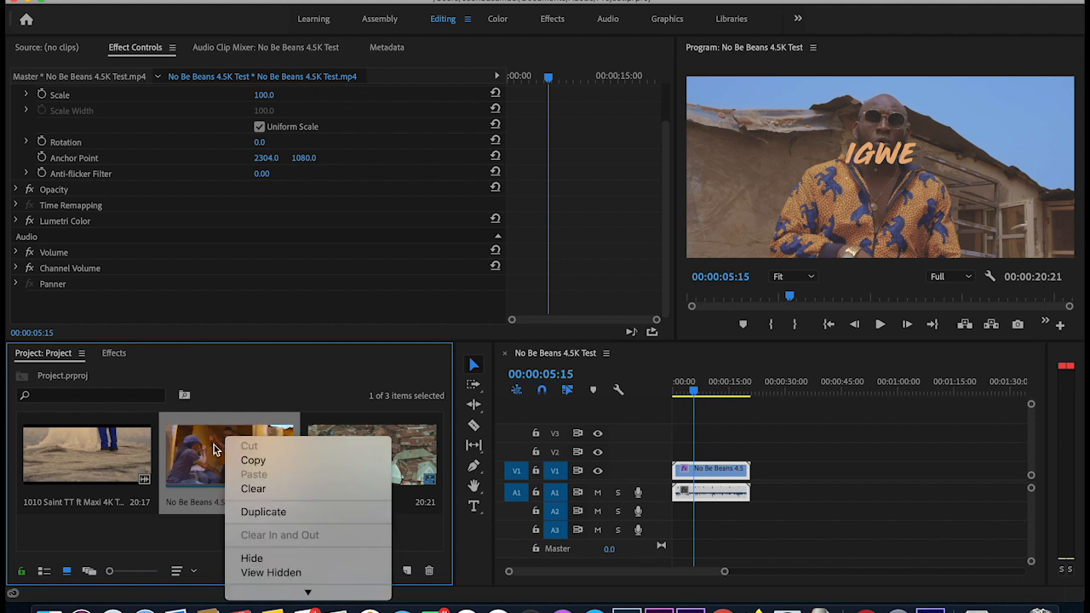
pyautogui.click(213, 449)
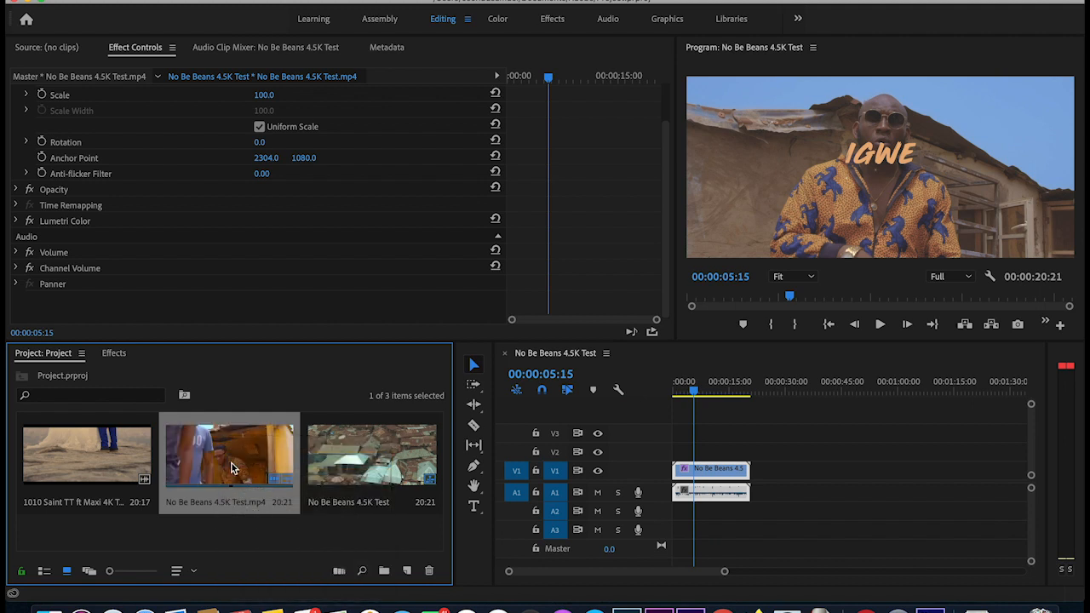
pyautogui.rightClick(231, 463)
pyautogui.scroll(-10, 281, 448)
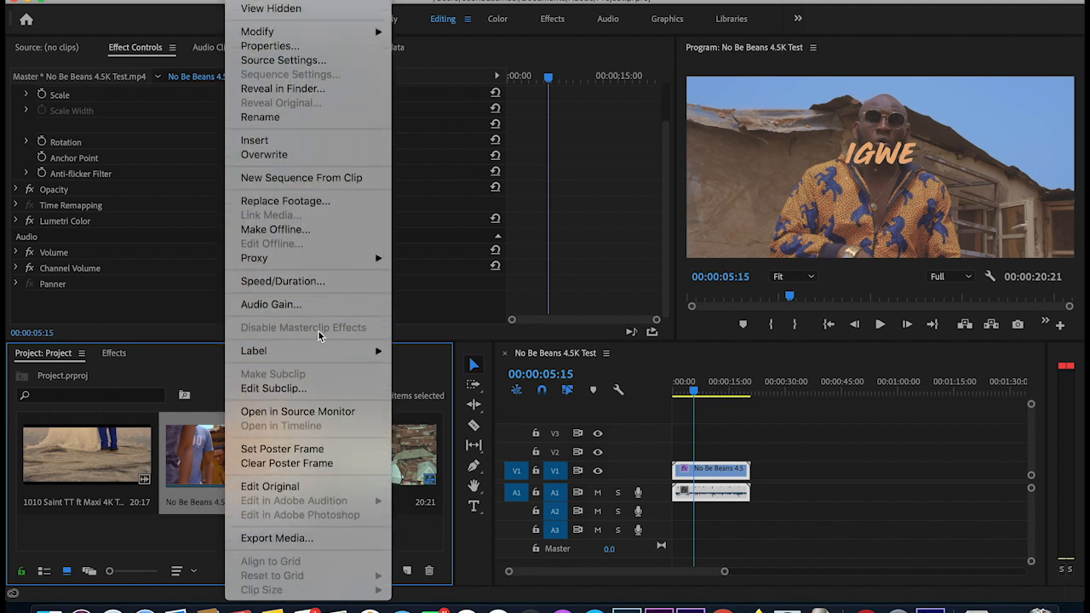
pyautogui.moveTo(315, 261)
pyautogui.click(410, 539)
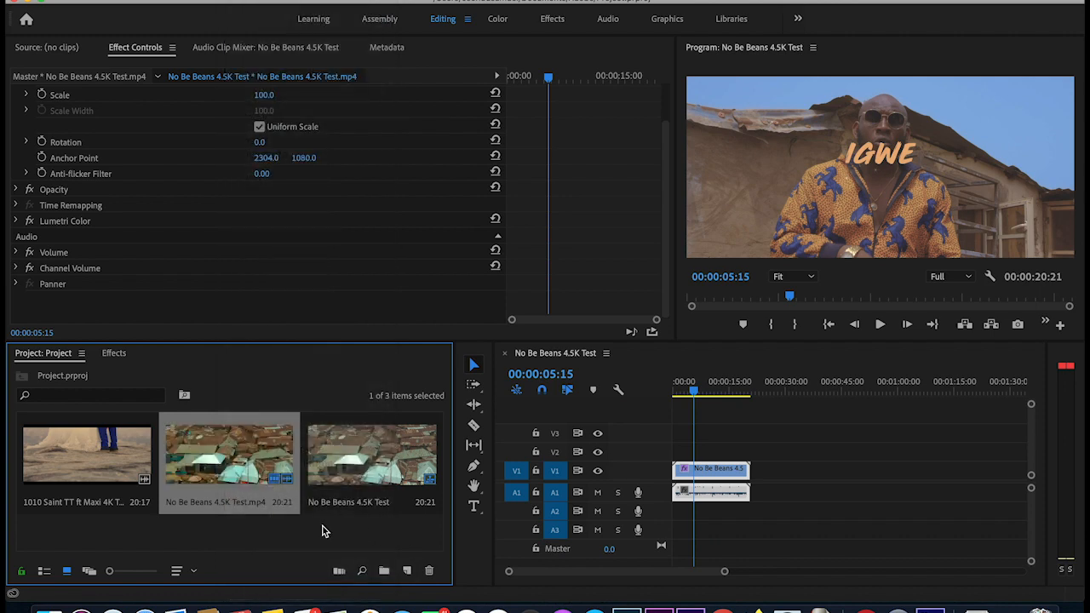
# - Create a 'sequence' bin and move the No Be Beans 4.5K Test sequence into it
pyautogui.click(44, 576)
pyautogui.click(97, 519)
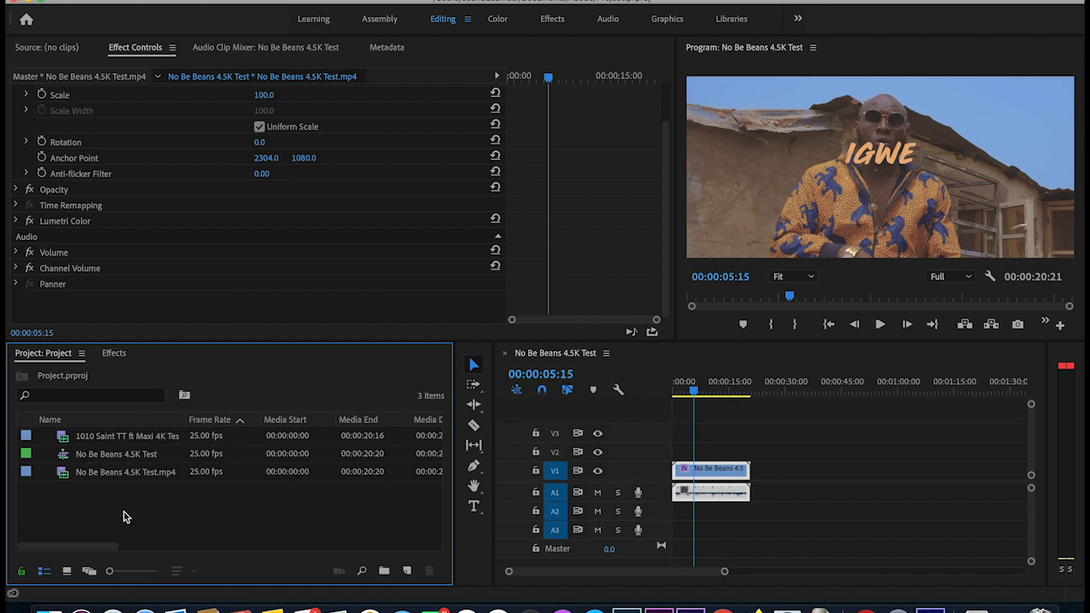
pyautogui.rightClick(124, 517)
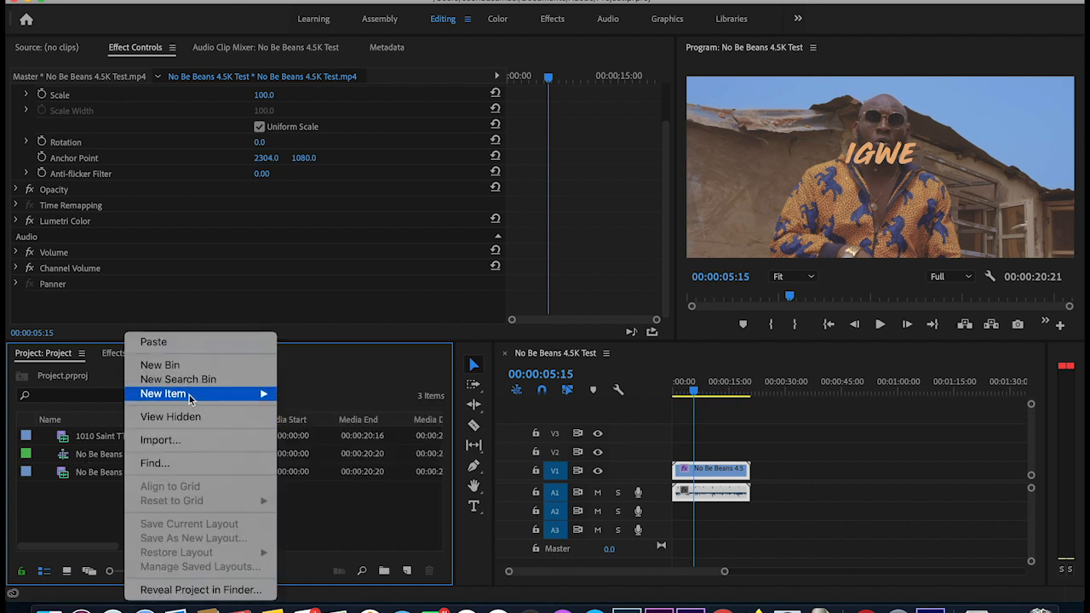
pyautogui.click(182, 365)
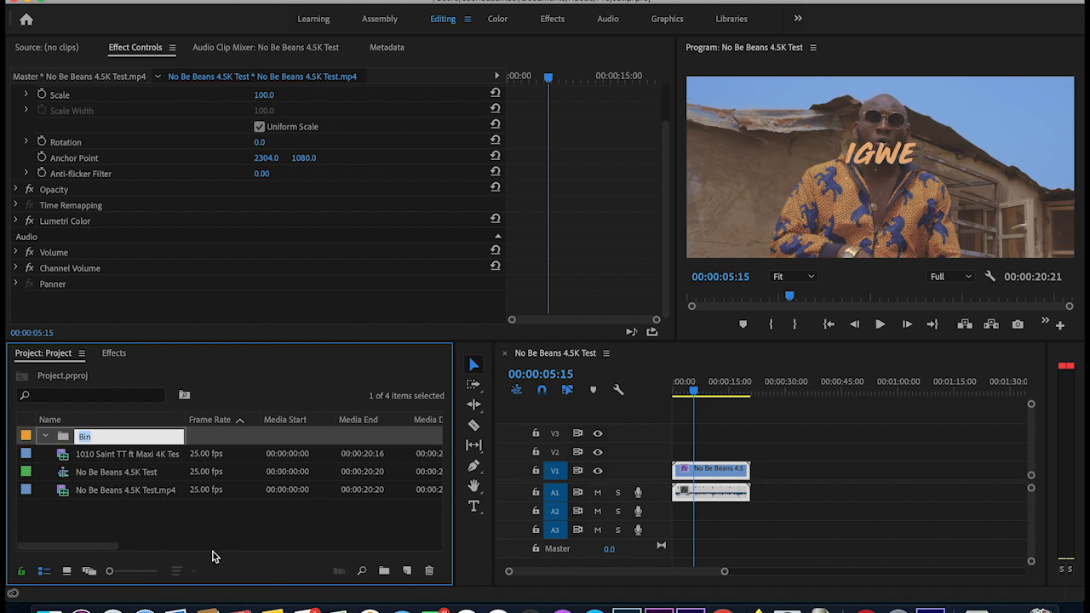
pyautogui.write('sequence')
pyautogui.click(211, 539)
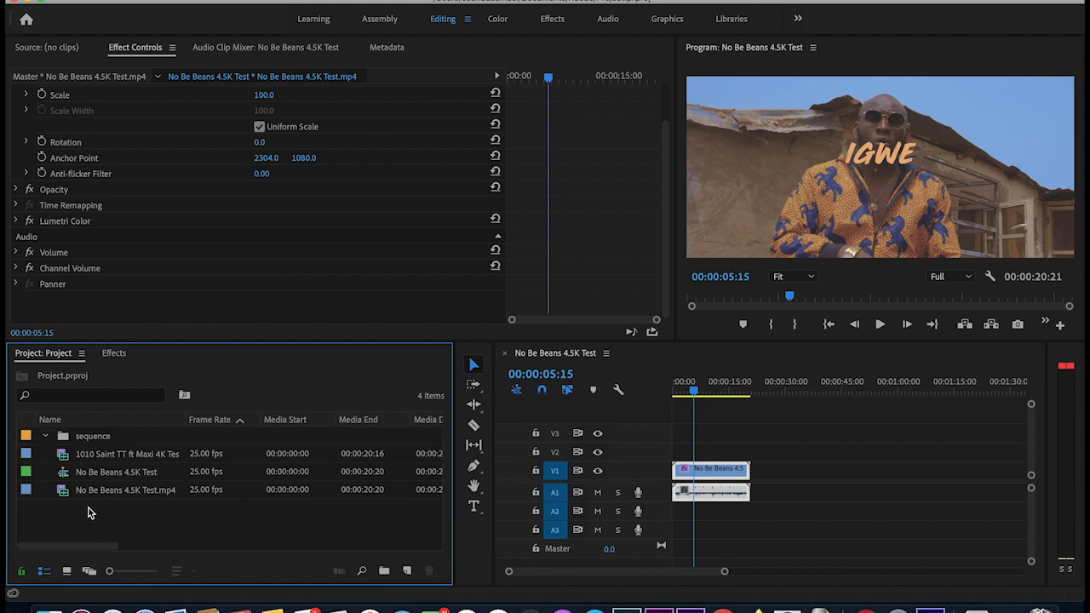
pyautogui.moveTo(66, 474); pyautogui.dragTo(70, 437)
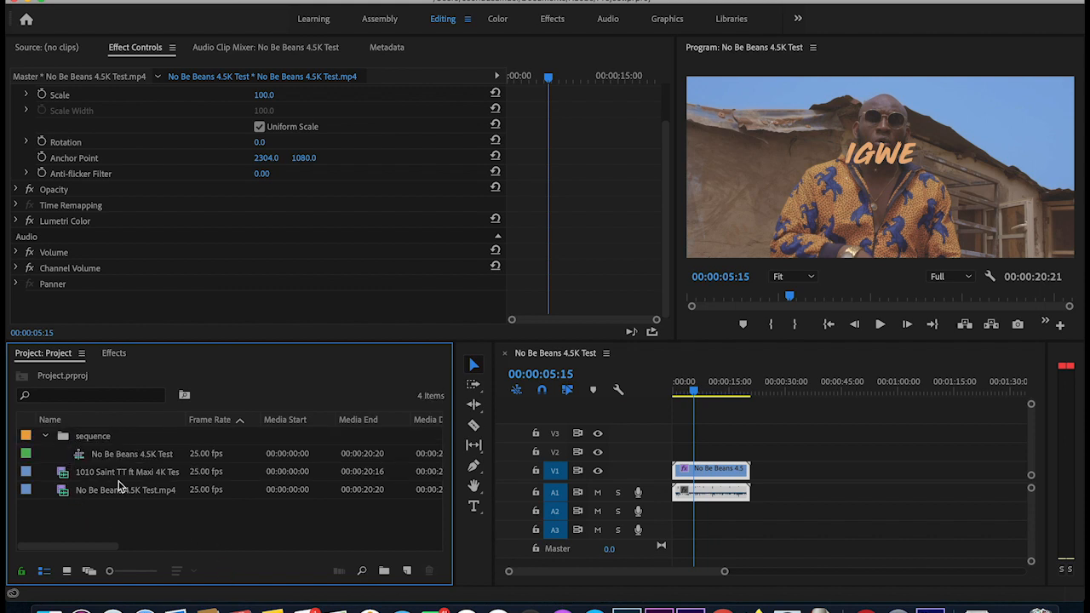
pyautogui.click(46, 436)
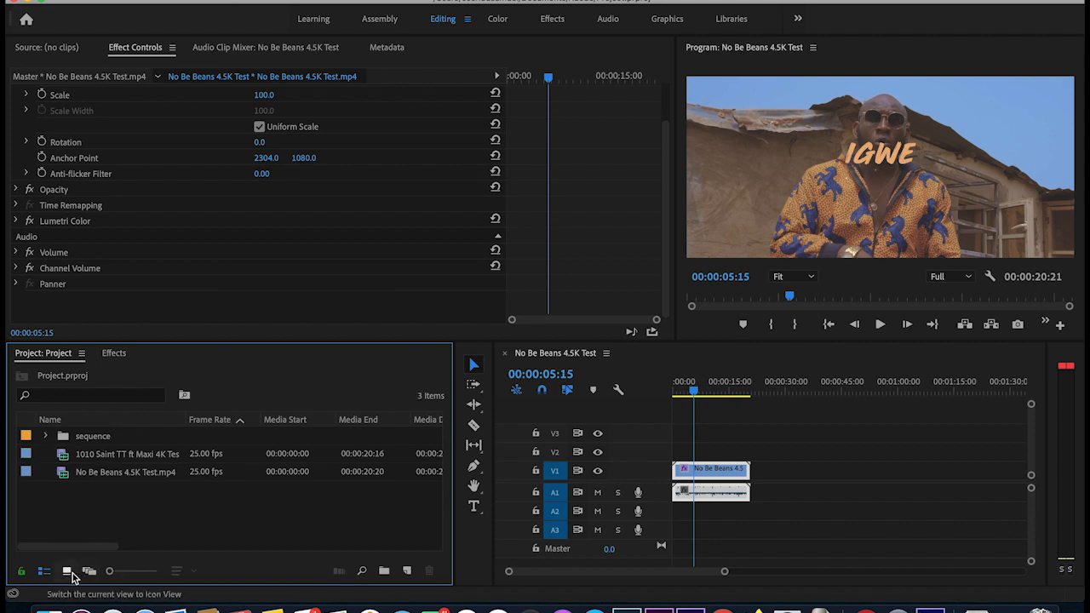
pyautogui.click(67, 571)
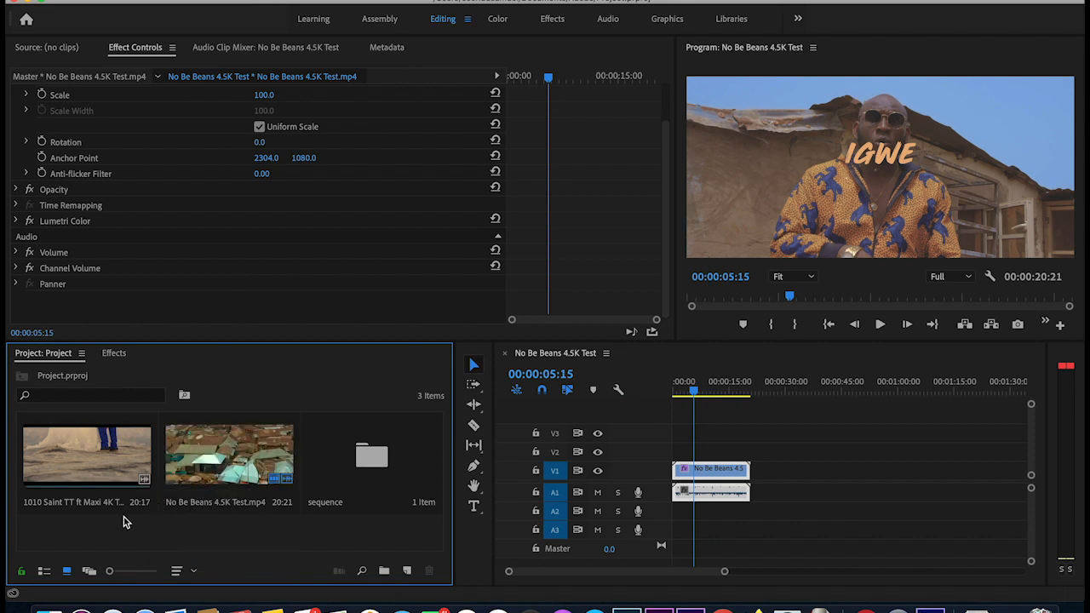
# - Select both 4K clips and choose Proxy > Create Proxies for them
pyautogui.moveTo(90, 523); pyautogui.dragTo(251, 476)
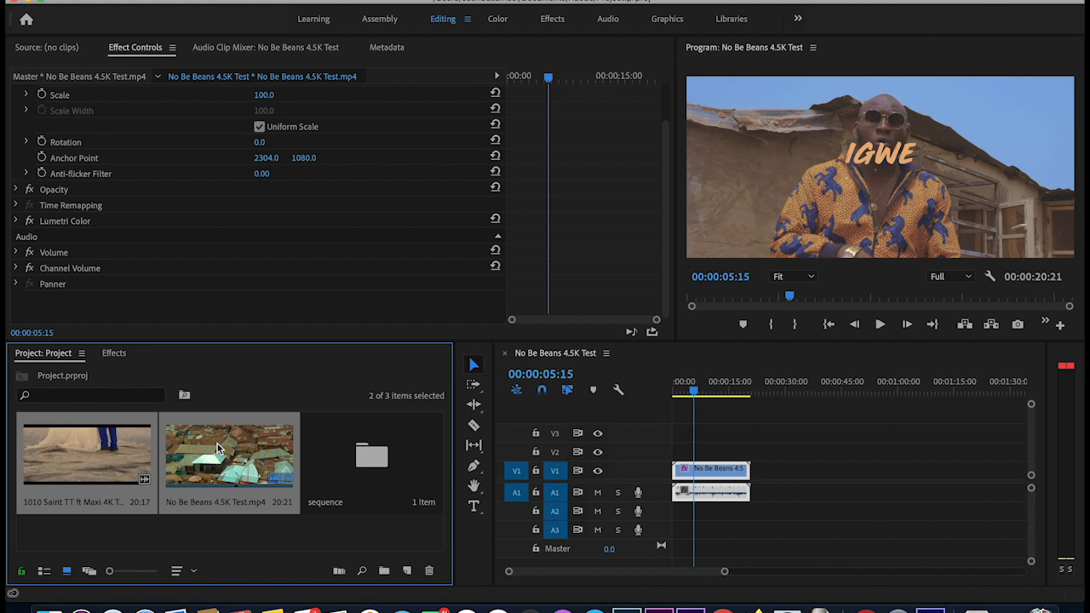
pyautogui.rightClick(217, 443)
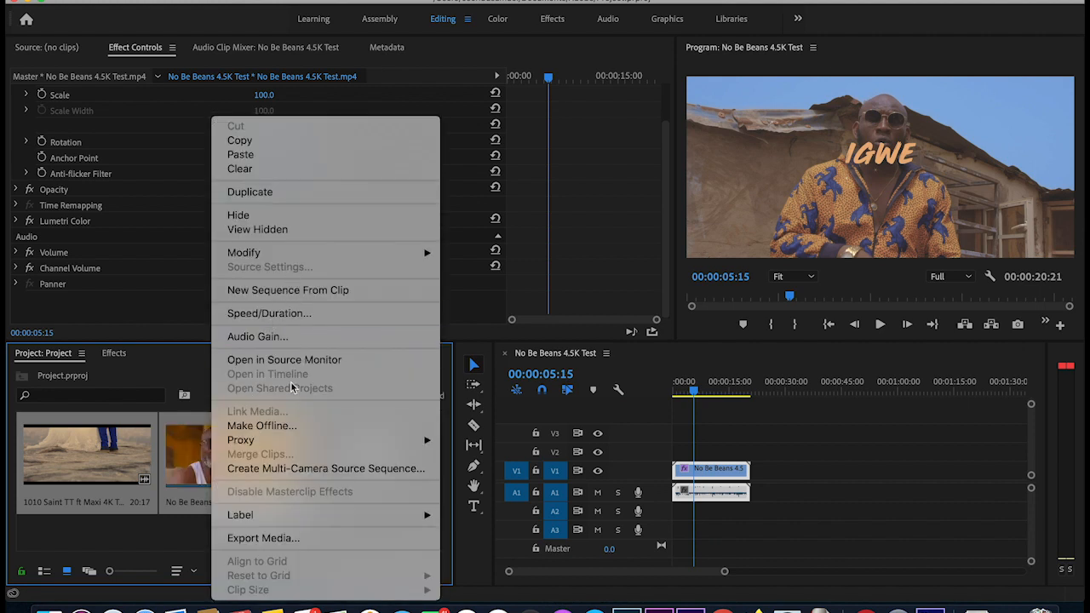
pyautogui.moveTo(428, 440)
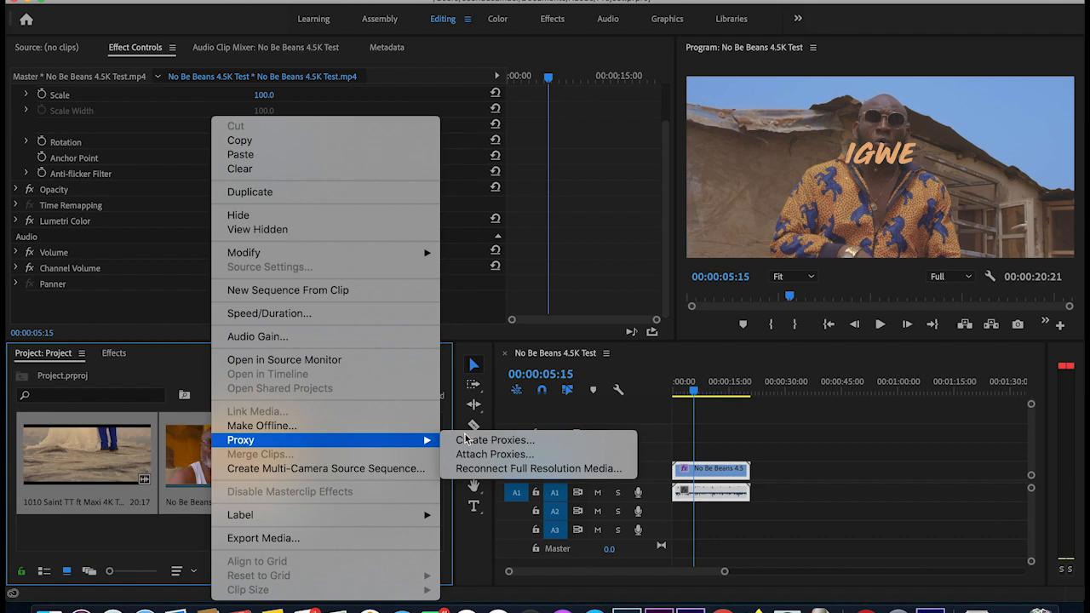
pyautogui.click(537, 440)
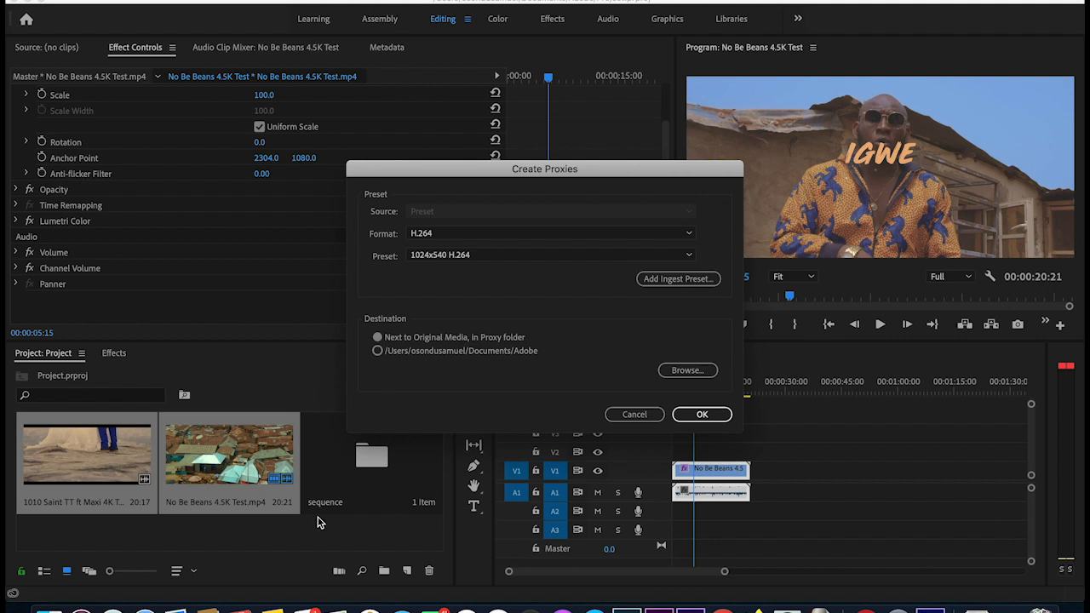
# - Load the custom proxy preset .epr from Adobe Media Encoder CC 2019 and confirm proxy creation
pyautogui.click(669, 280)
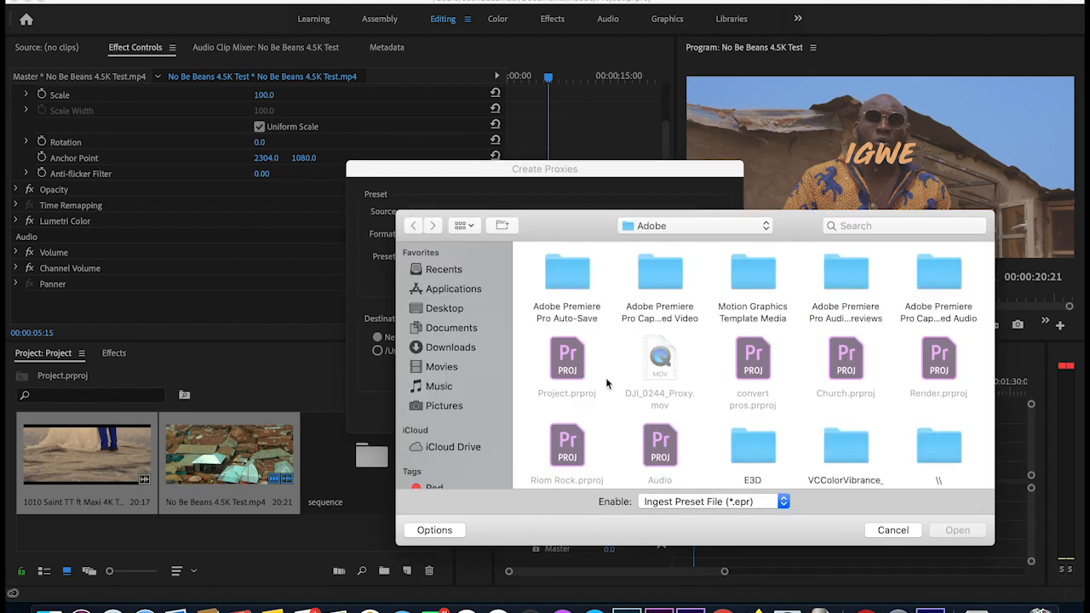
pyautogui.click(443, 290)
pyautogui.doubleClick(563, 278)
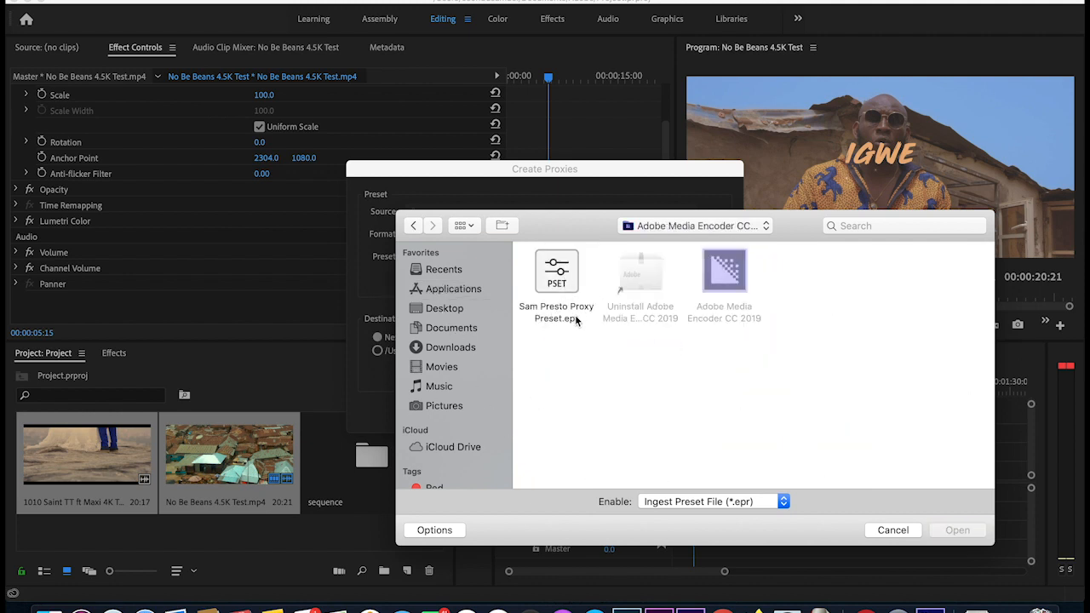
pyautogui.click(571, 285)
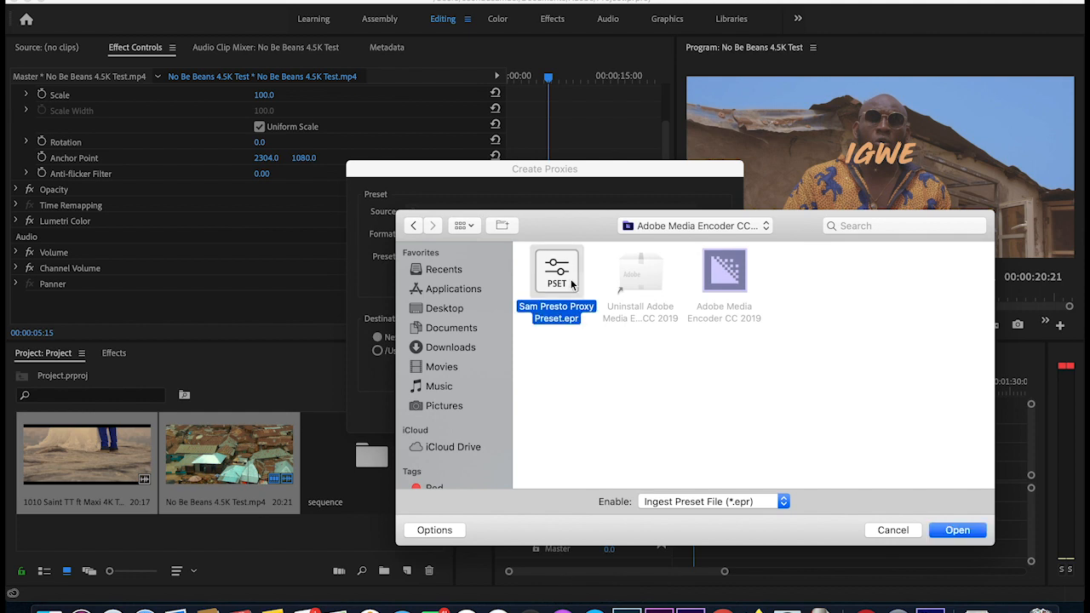
pyautogui.click(960, 530)
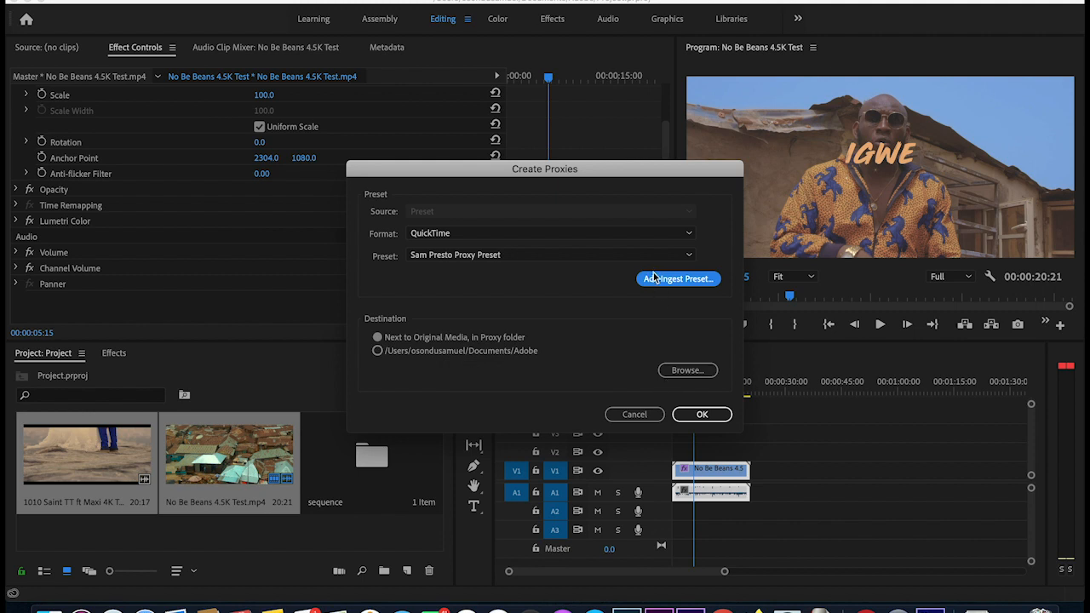
pyautogui.click(712, 417)
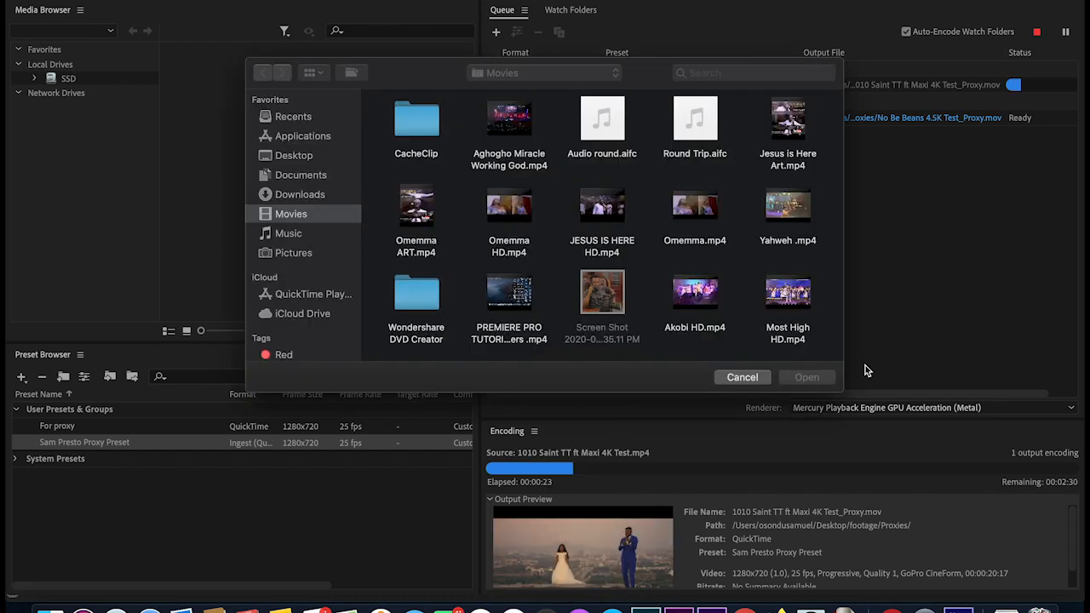
# - After both proxy jobs finish, dismiss the stray Open dialog and return to Premiere Pro
pyautogui.press('Escape')
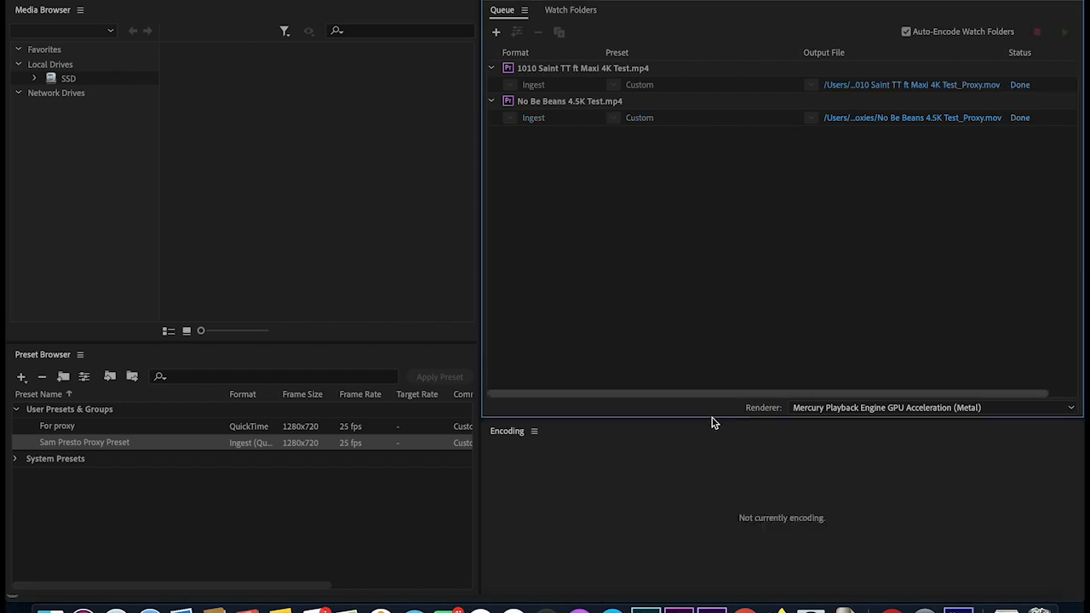
pyautogui.click(685, 607)
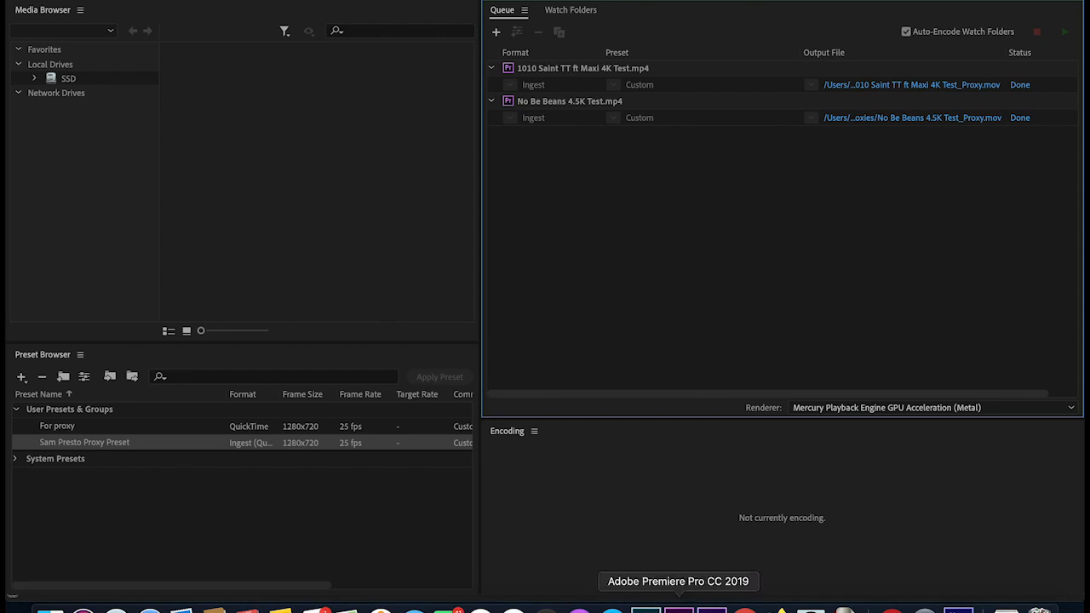
# - Scrub and play the No Be Beans 4.5K Test sequence, stopping at 00:00:08:19
pyautogui.moveTo(702, 388)
pyautogui.mouseDown()
pyautogui.moveTo(678, 388)
pyautogui.moveTo(695, 388)
pyautogui.mouseUp()
pyautogui.press('space')
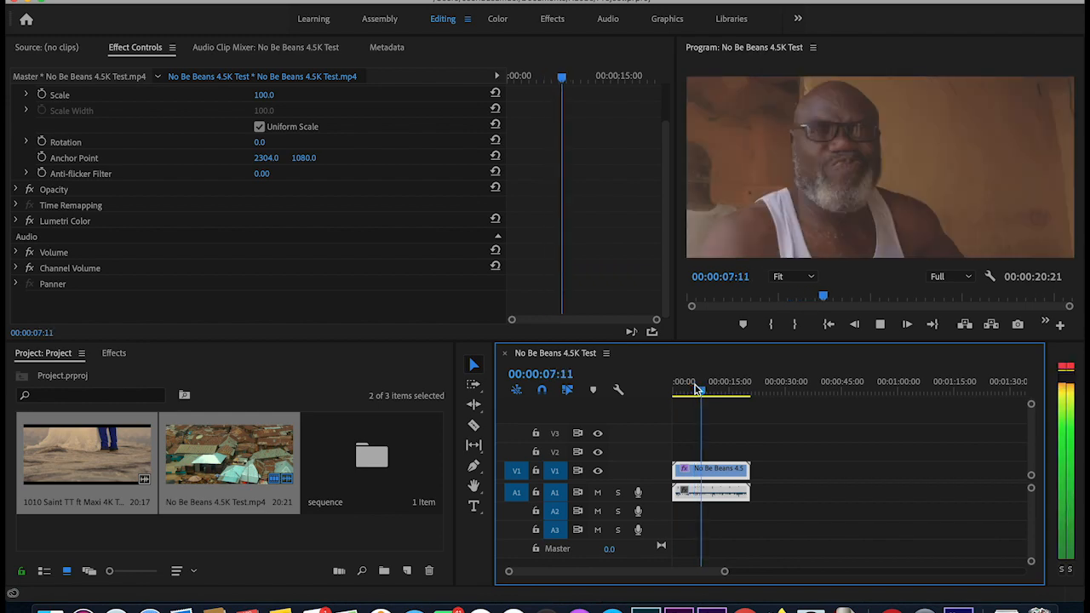
pyautogui.press('space')
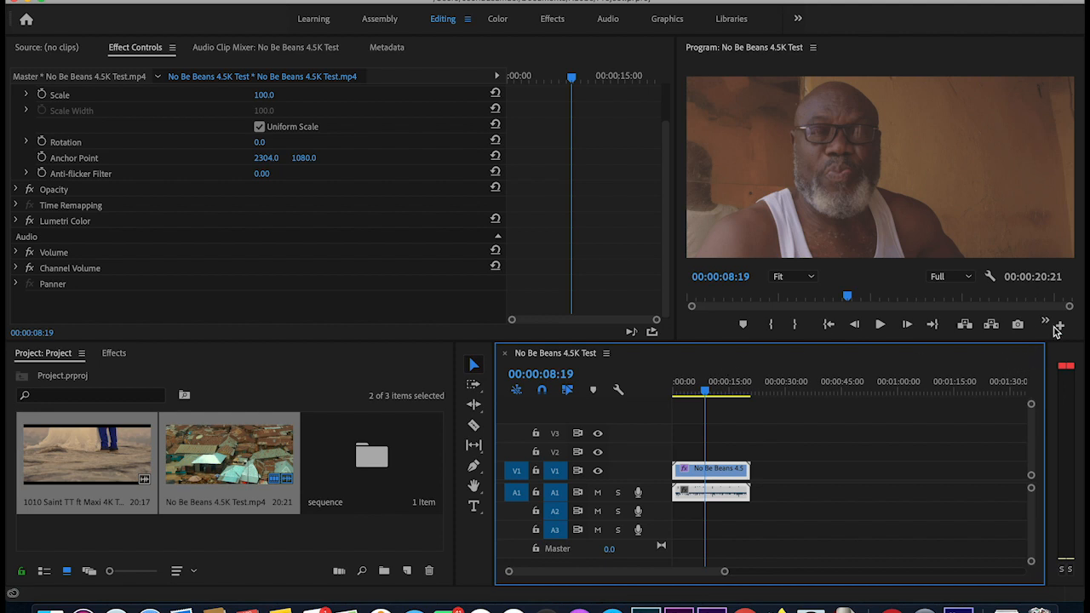
pyautogui.click(1062, 329)
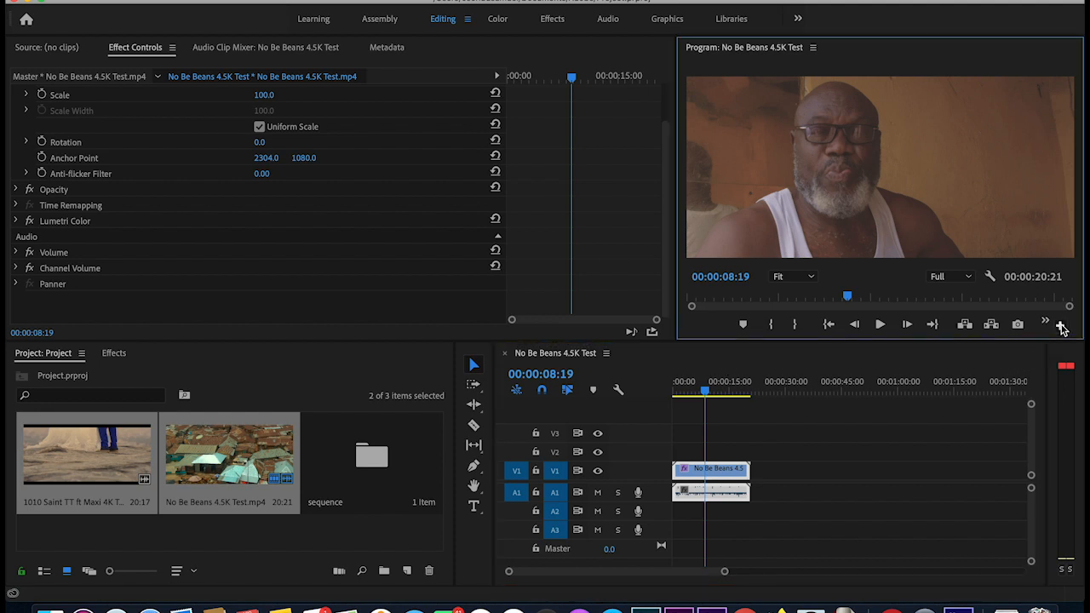
# - Add a Toggle Proxies button to the Program monitor, then toggle proxies on and off
pyautogui.click(1061, 329)
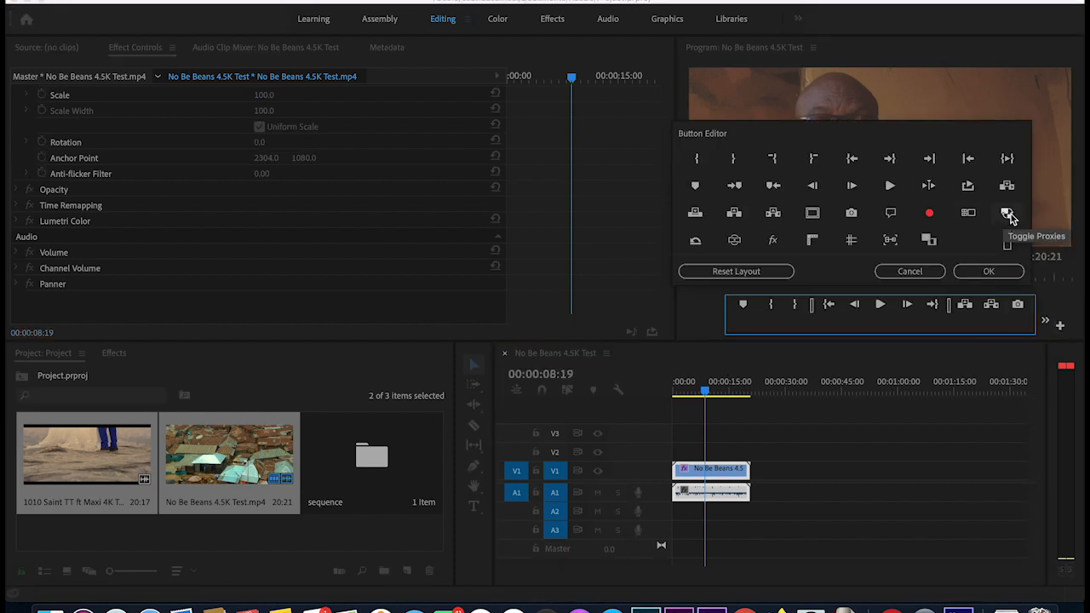
pyautogui.moveTo(1010, 218); pyautogui.dragTo(906, 327)
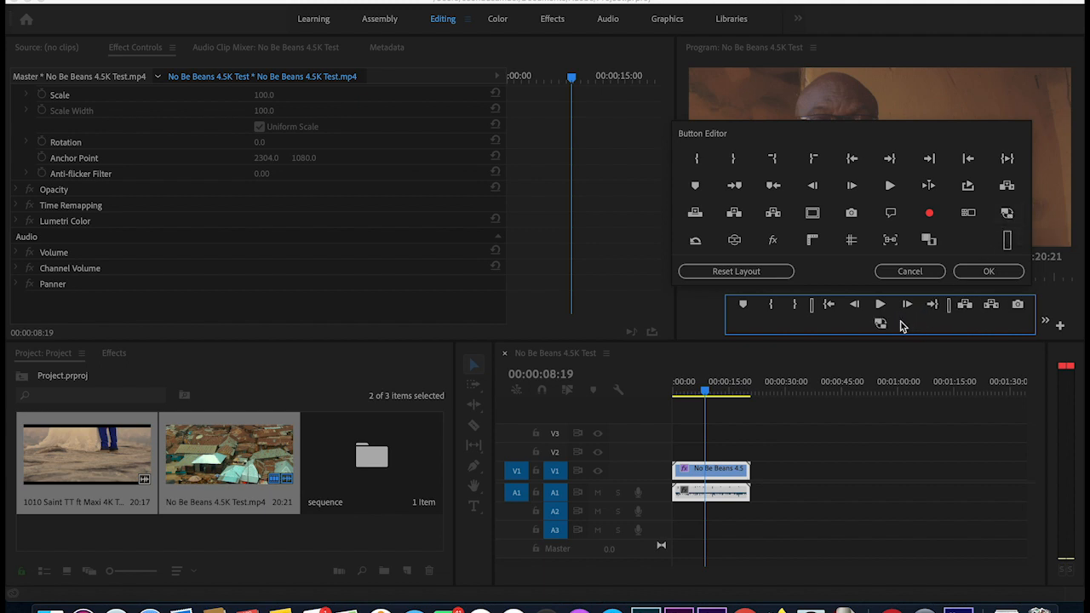
pyautogui.click(986, 272)
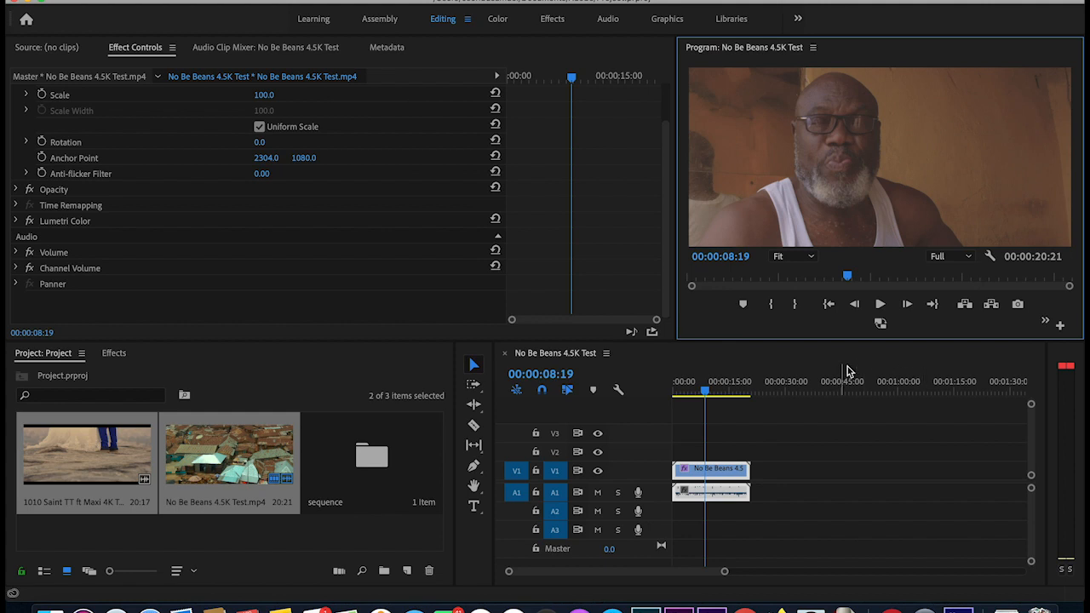
pyautogui.click(880, 326)
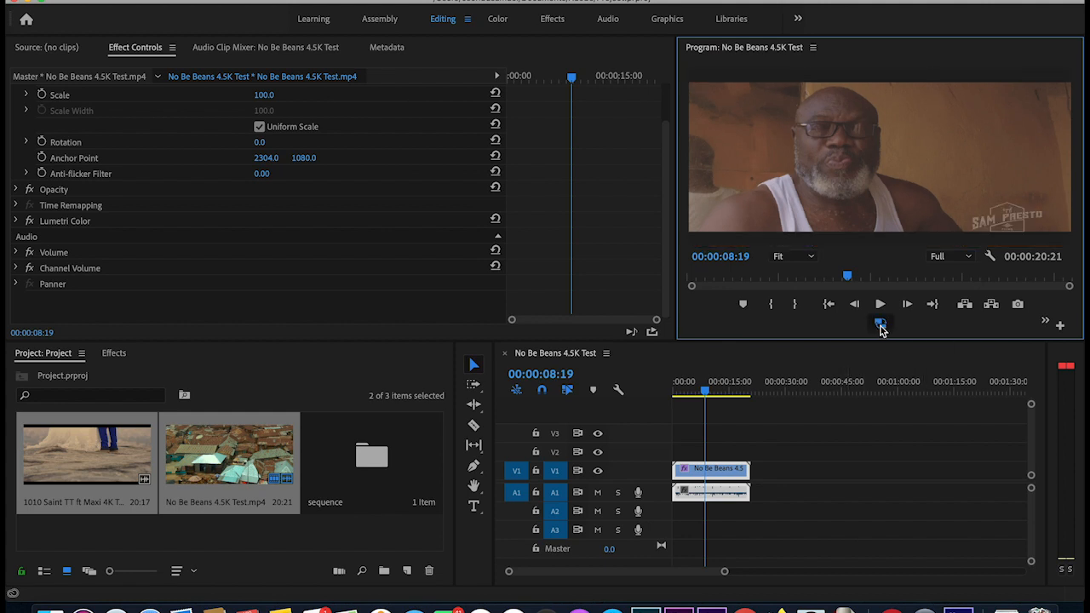
pyautogui.click(881, 328)
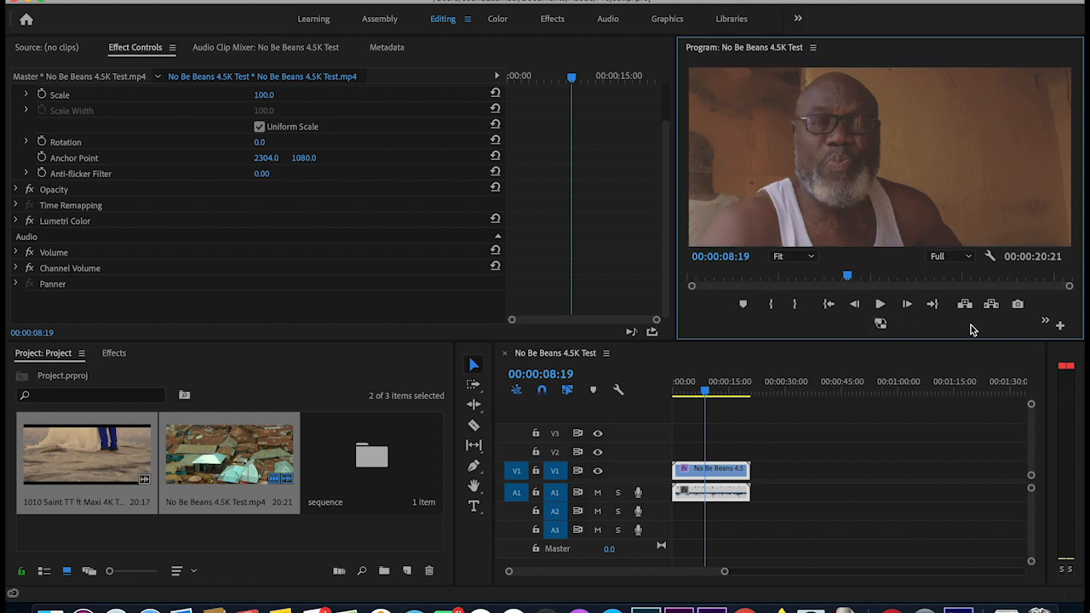
# - Toggle proxies on and off again, then play and stop the sequence
pyautogui.click(881, 329)
pyautogui.click(882, 328)
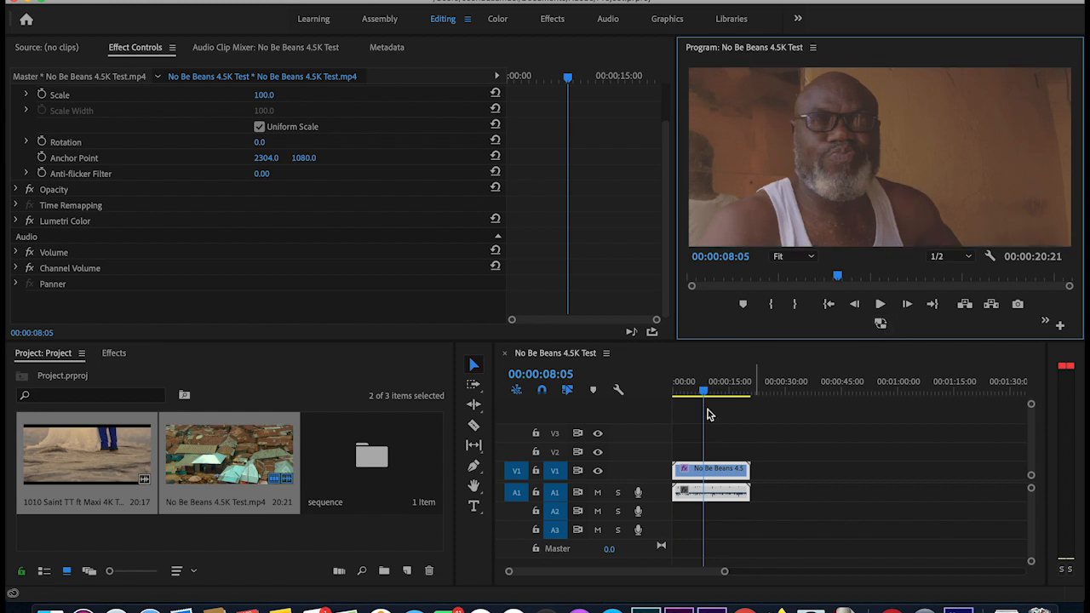
pyautogui.press('space')
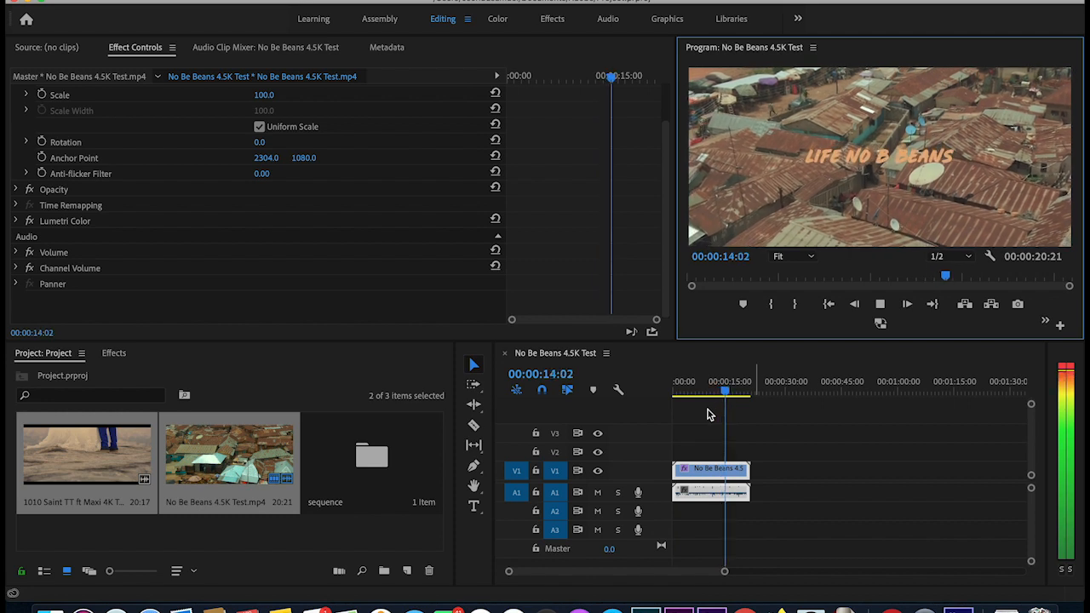
pyautogui.press('space')
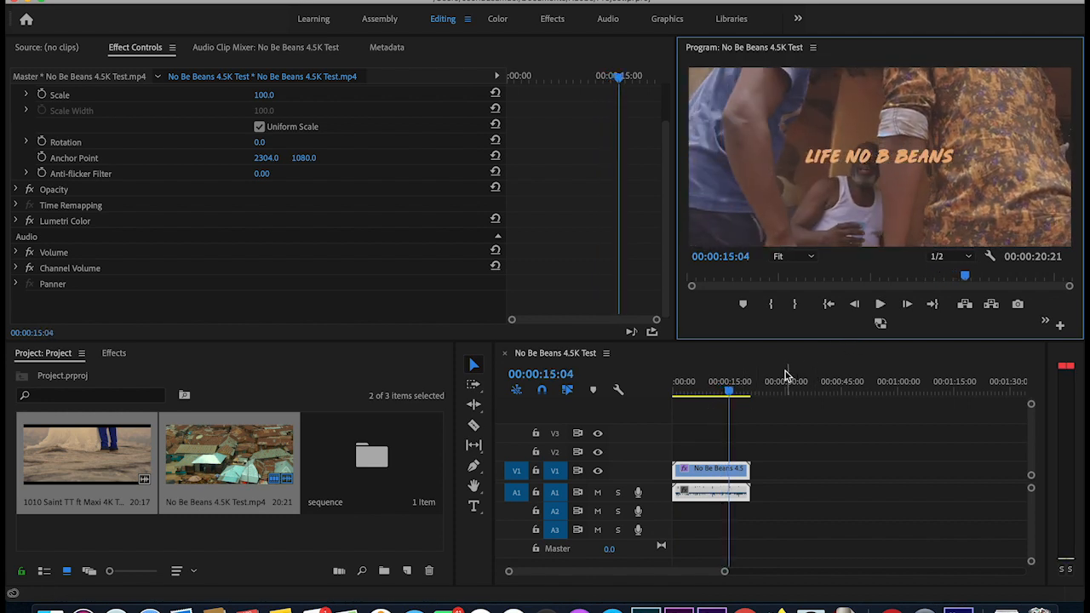
# - Turn proxy playback on and park the playhead at 00:00:07:20
pyautogui.moveTo(727, 398); pyautogui.dragTo(714, 397)
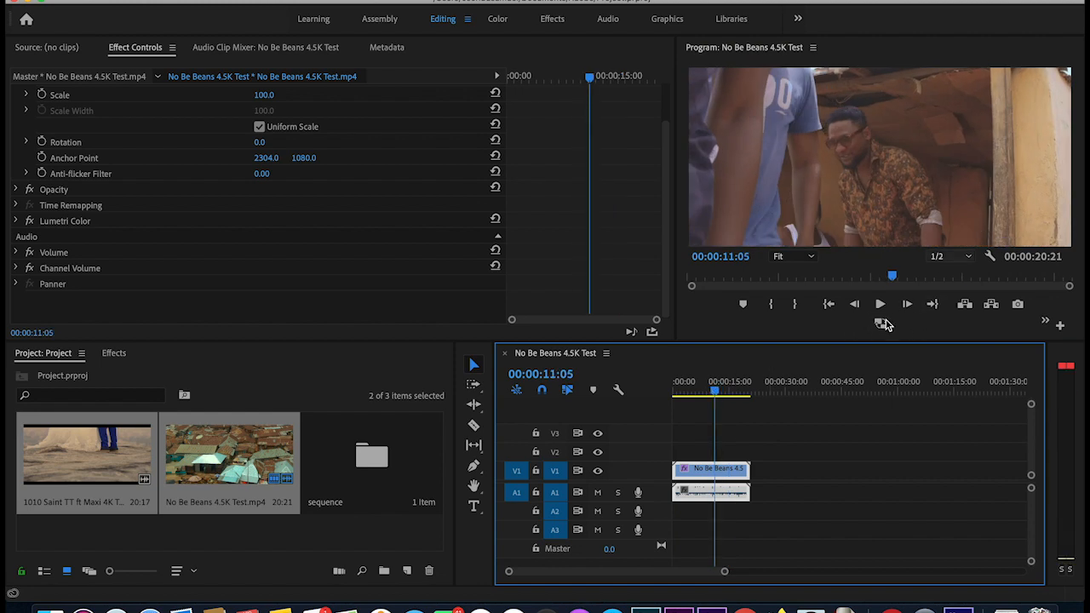
pyautogui.click(880, 324)
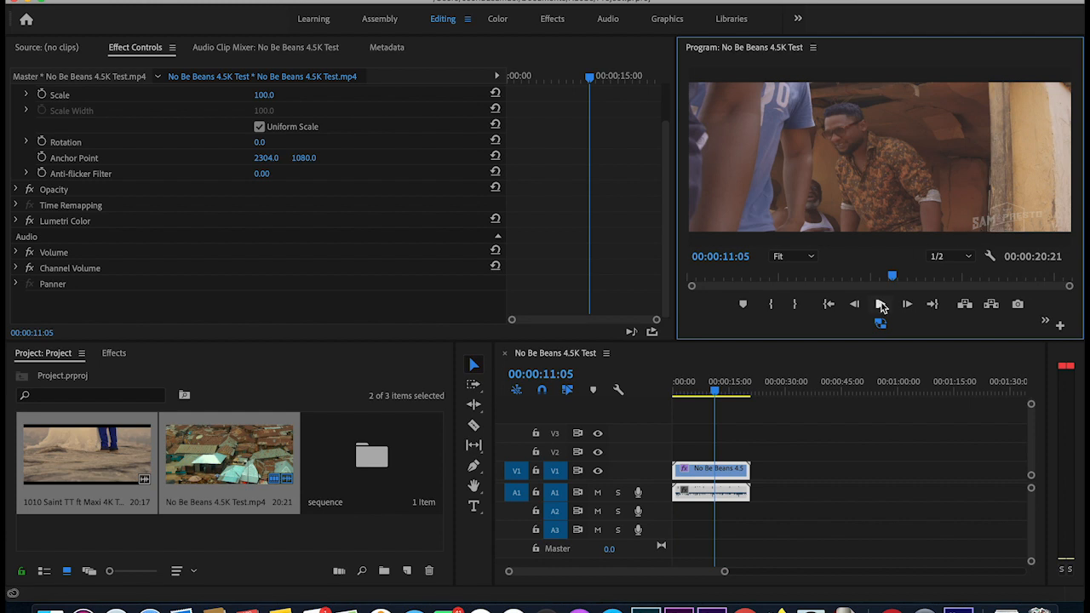
pyautogui.moveTo(716, 392); pyautogui.dragTo(703, 394)
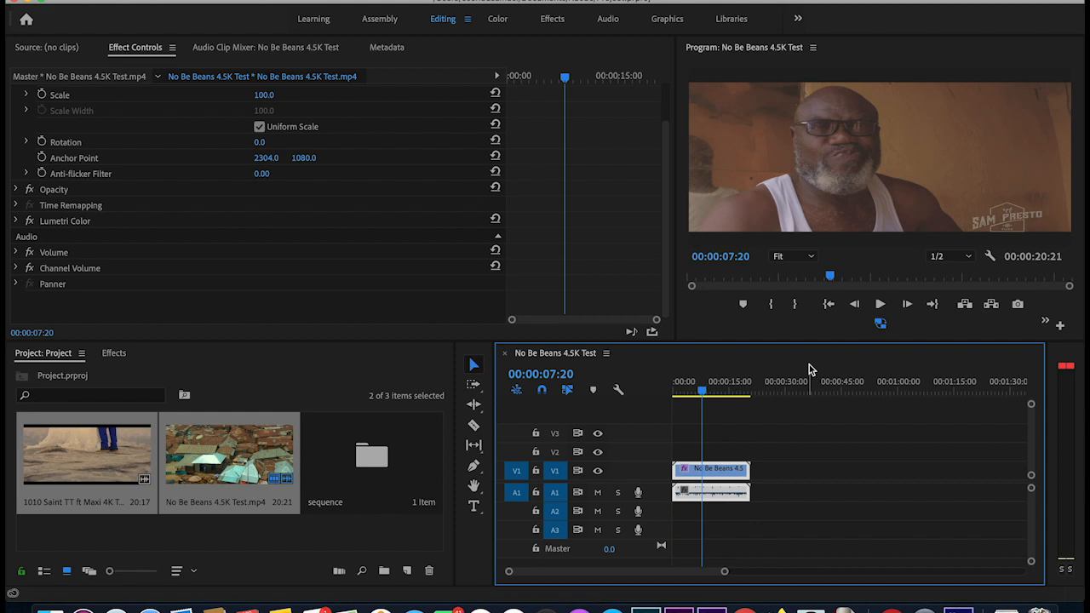
# - Compare proxy playback off and on, then play the sequence from 00:00:08:05
pyautogui.click(882, 325)
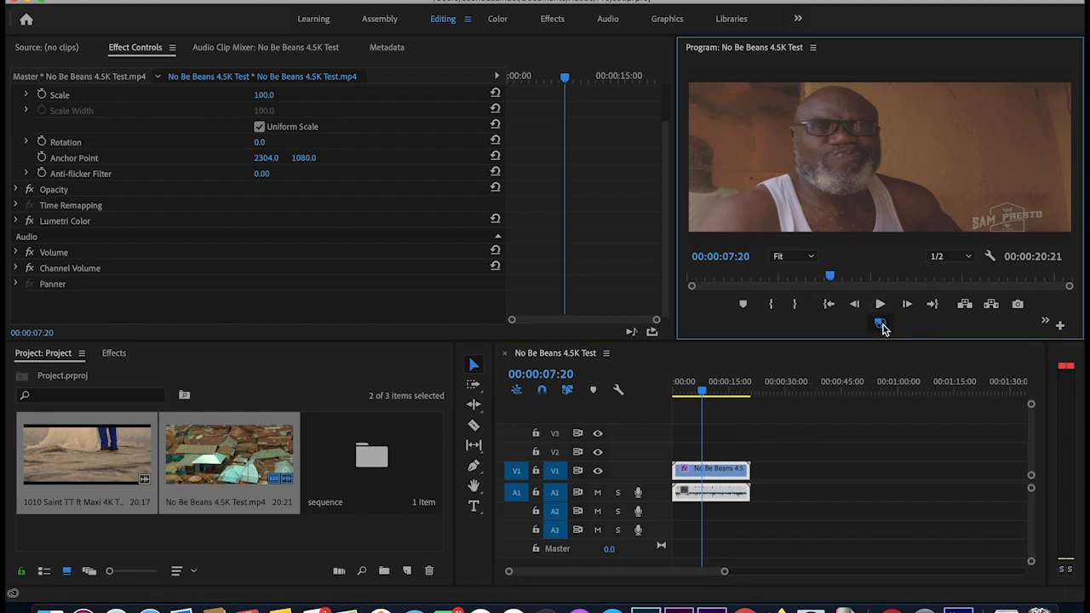
pyautogui.click(881, 325)
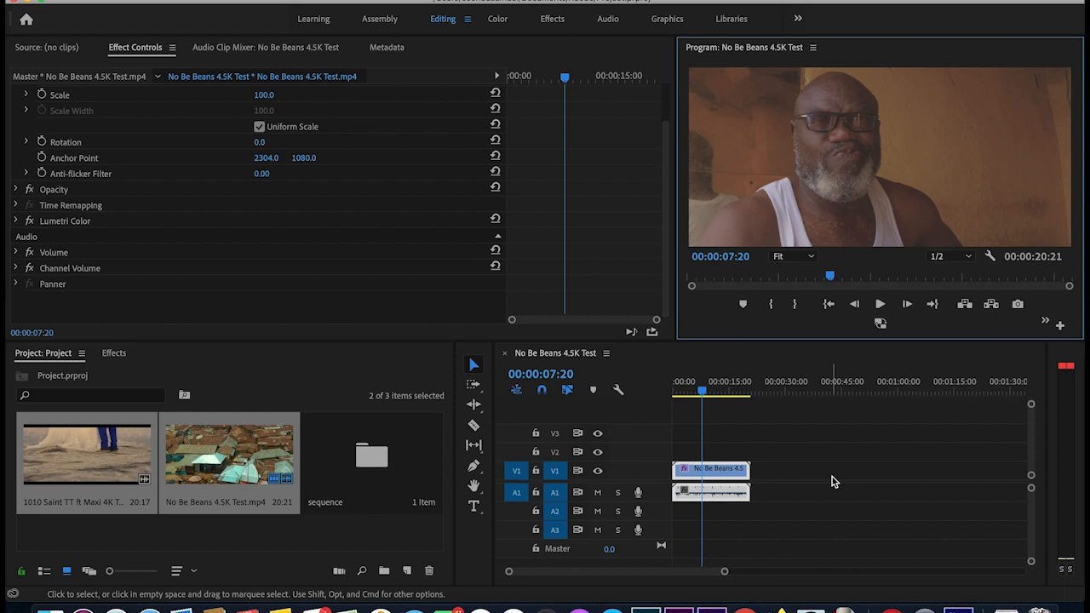
pyautogui.click(879, 325)
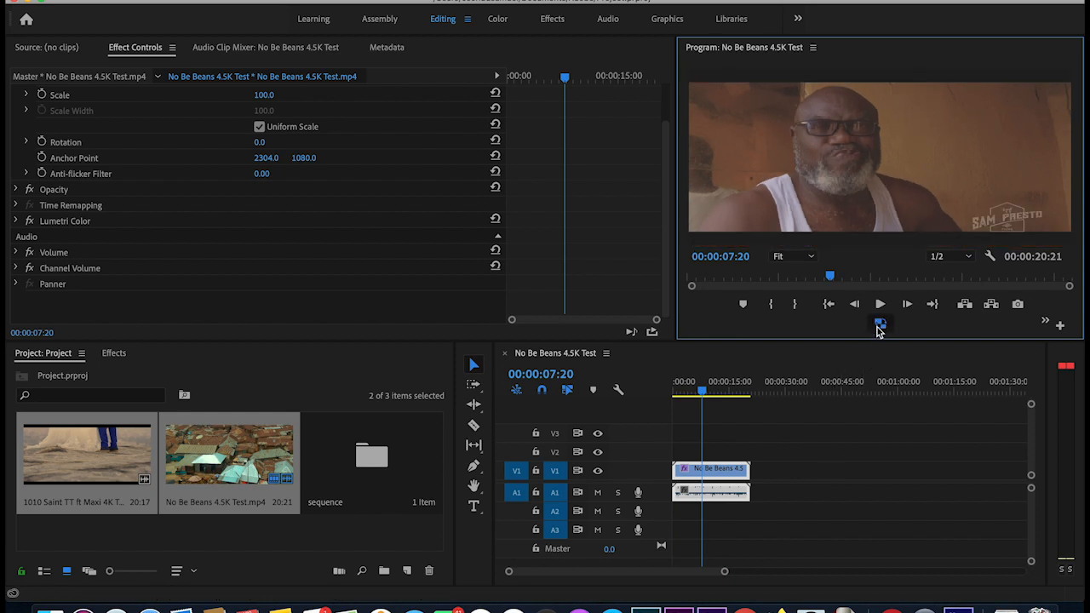
pyautogui.click(700, 391)
pyautogui.moveTo(700, 392); pyautogui.dragTo(703, 393)
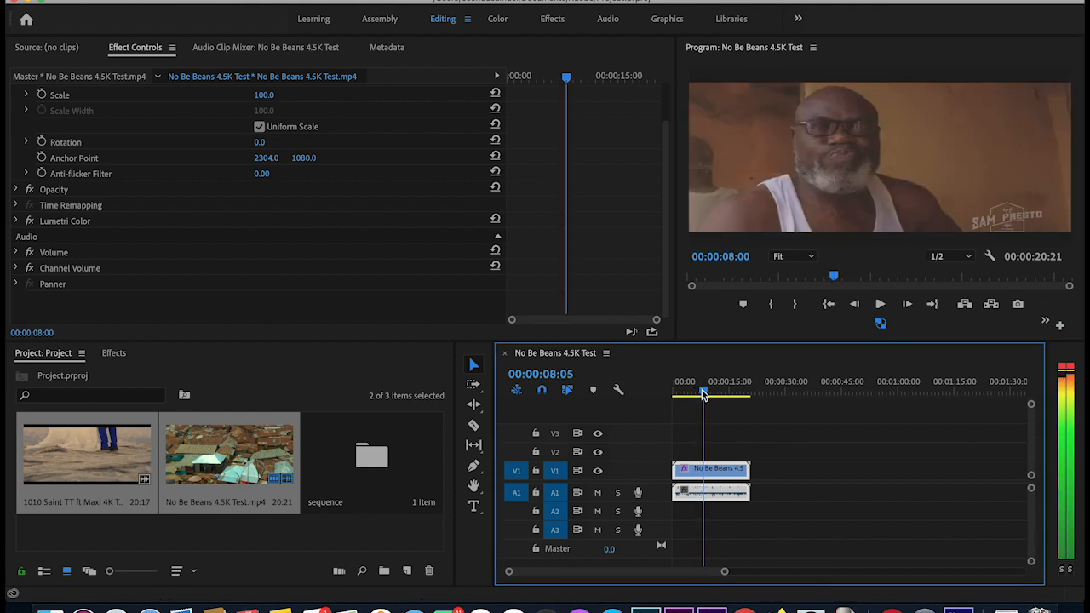
pyautogui.press('space')
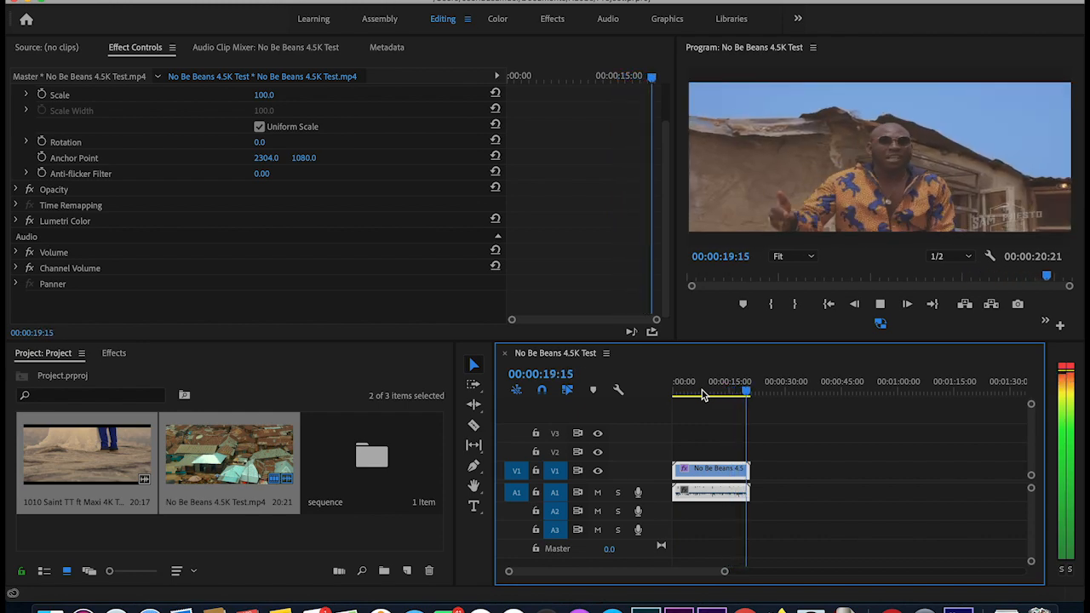
# - Scrub to the LIFE NO B BEANS title, toggle proxies off and on, stop at 00:00:15:22
pyautogui.moveTo(720, 390)
pyautogui.mouseDown()
pyautogui.moveTo(661, 400)
pyautogui.moveTo(719, 397)
pyautogui.mouseUp()
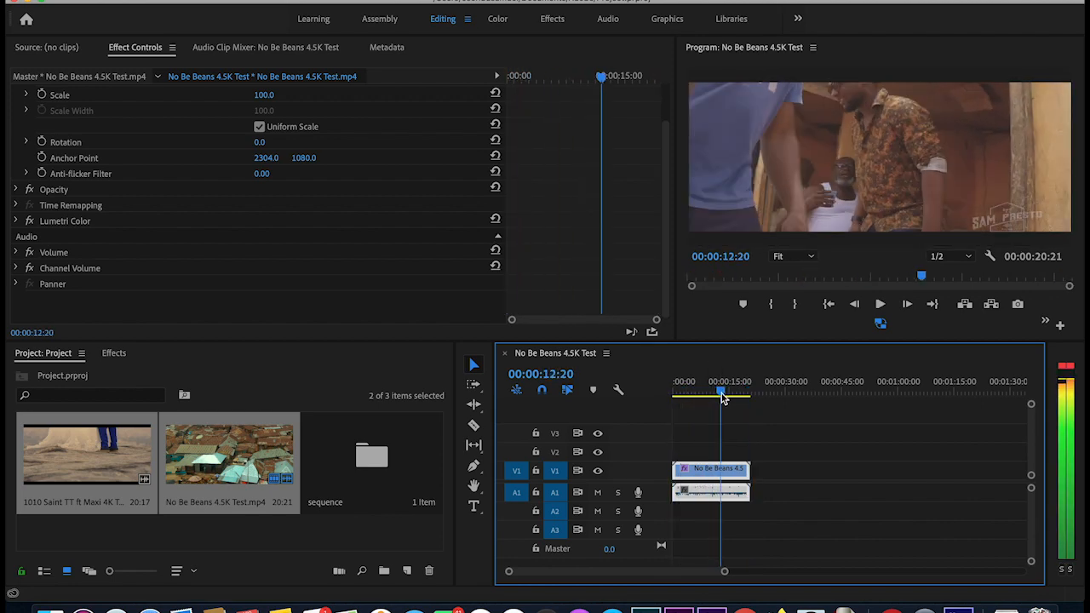
pyautogui.moveTo(722, 394); pyautogui.dragTo(723, 393)
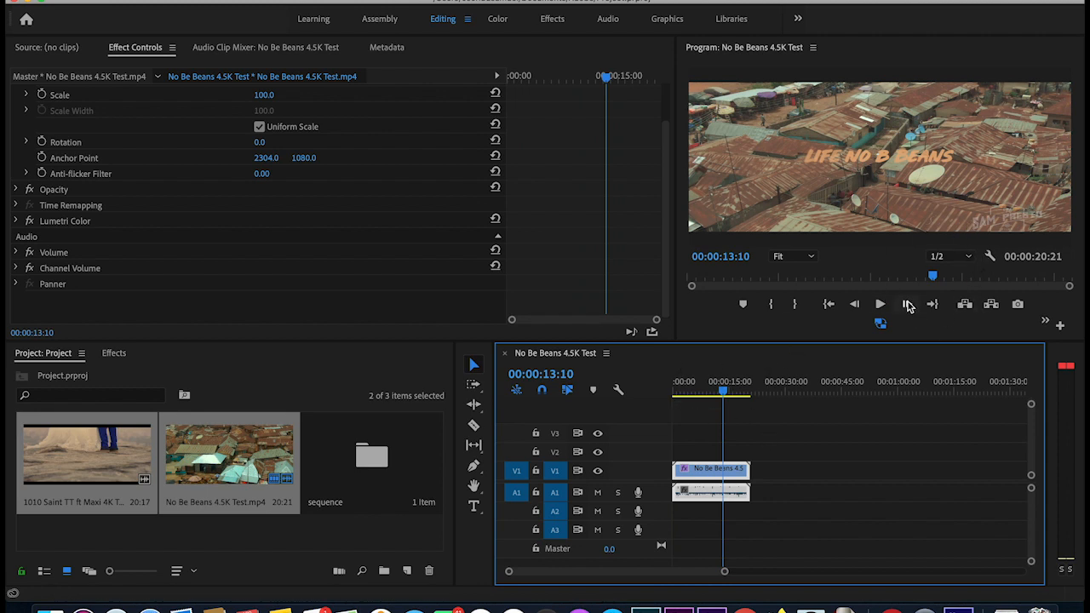
pyautogui.click(883, 325)
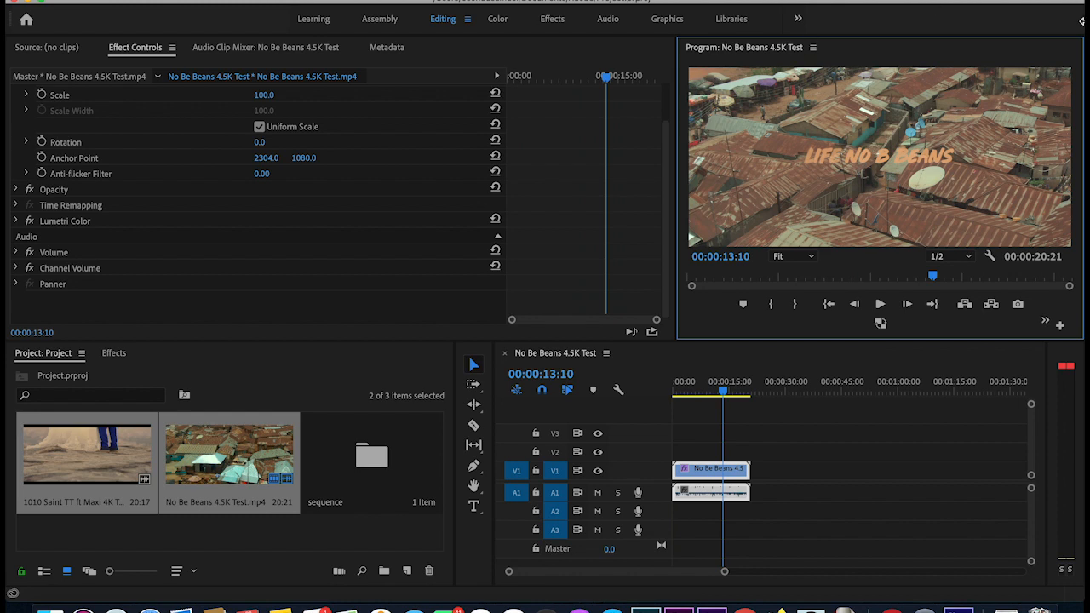
pyautogui.click(880, 324)
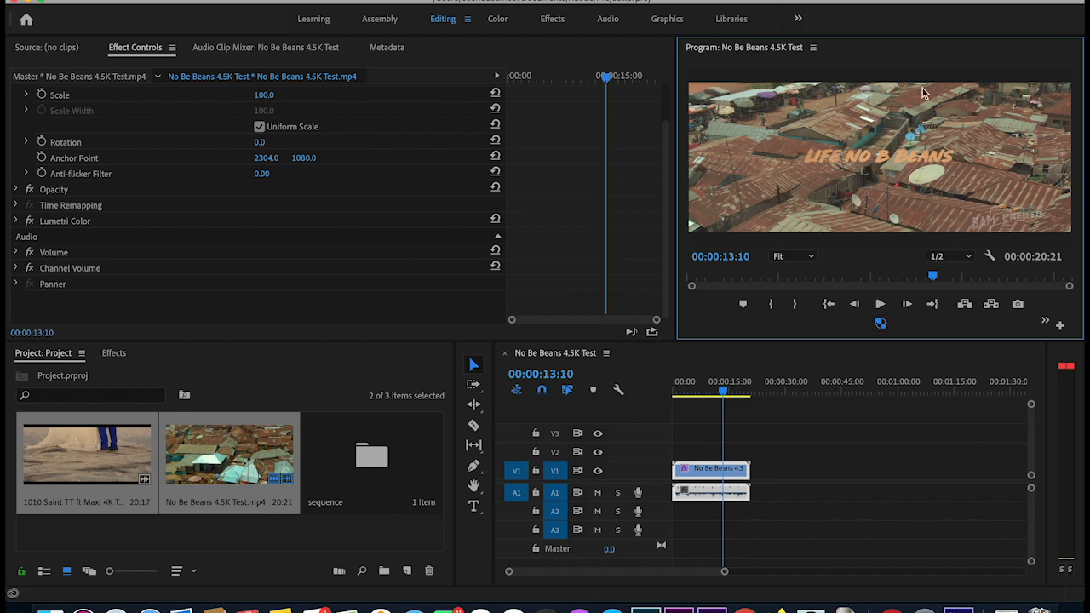
pyautogui.moveTo(728, 393); pyautogui.dragTo(732, 393)
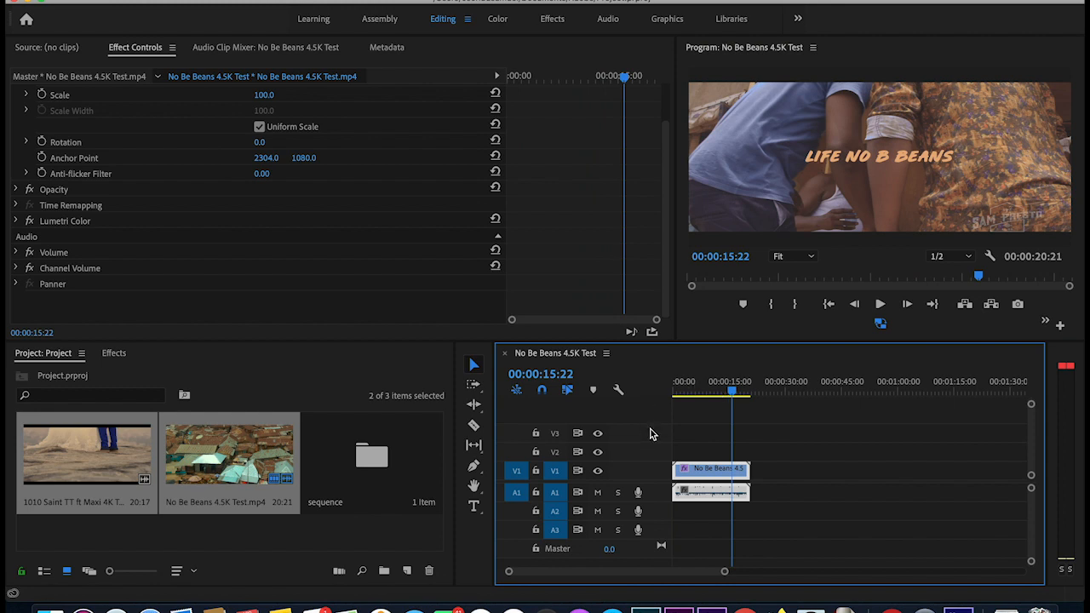
# - Open the 1010 Saint TT ft Maxi 4K Test sequence and delete its clip
pyautogui.click(197, 536)
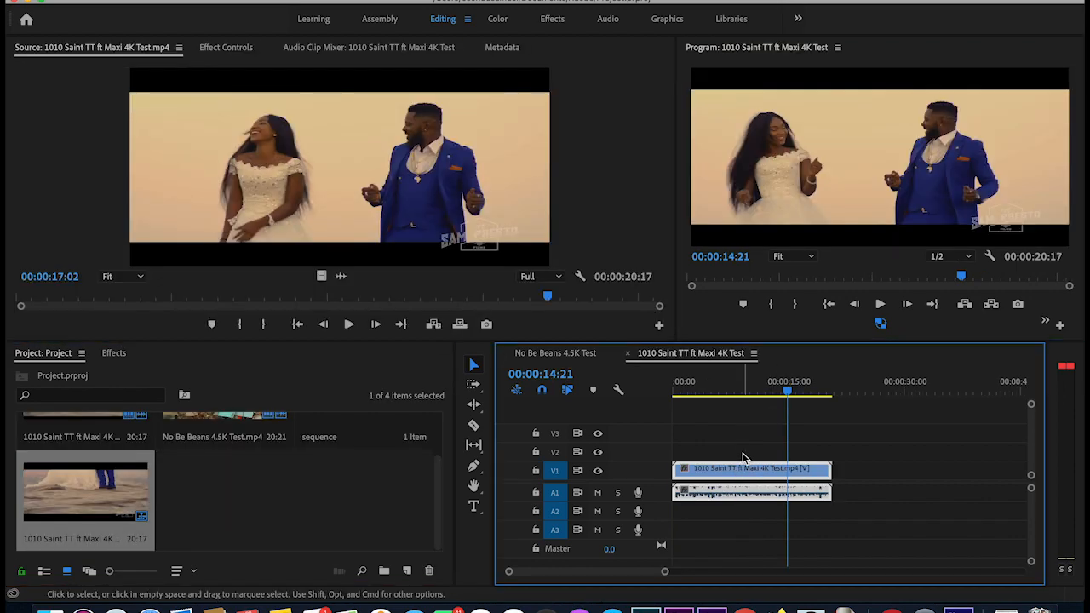
pyautogui.click(748, 466)
pyautogui.press('Delete')
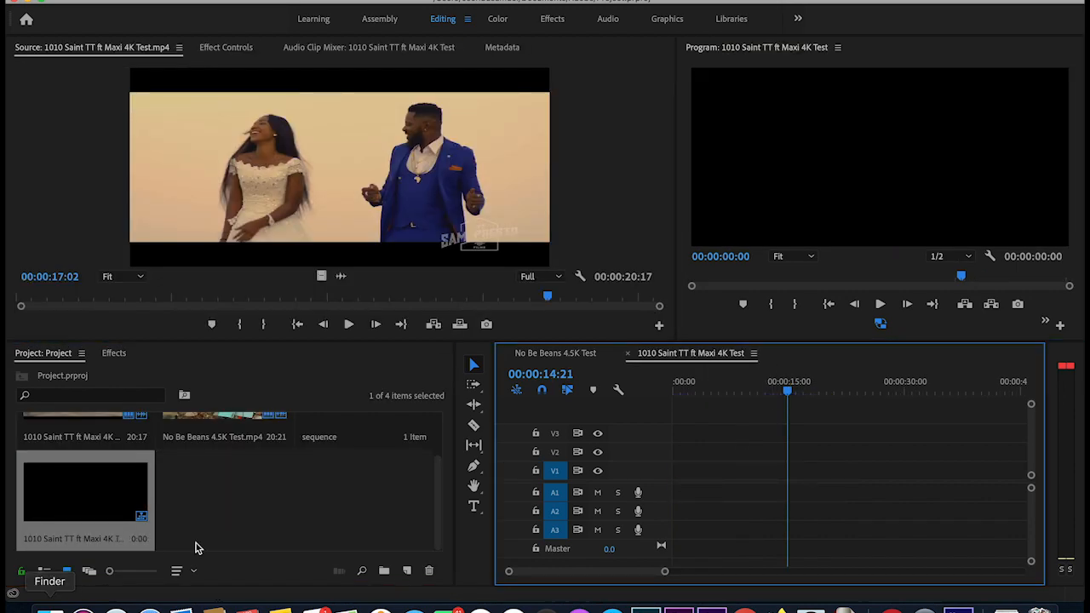
# - Select all four items in the Project panel and delete them
pyautogui.scroll(2, 243, 533)
pyautogui.click(242, 533)
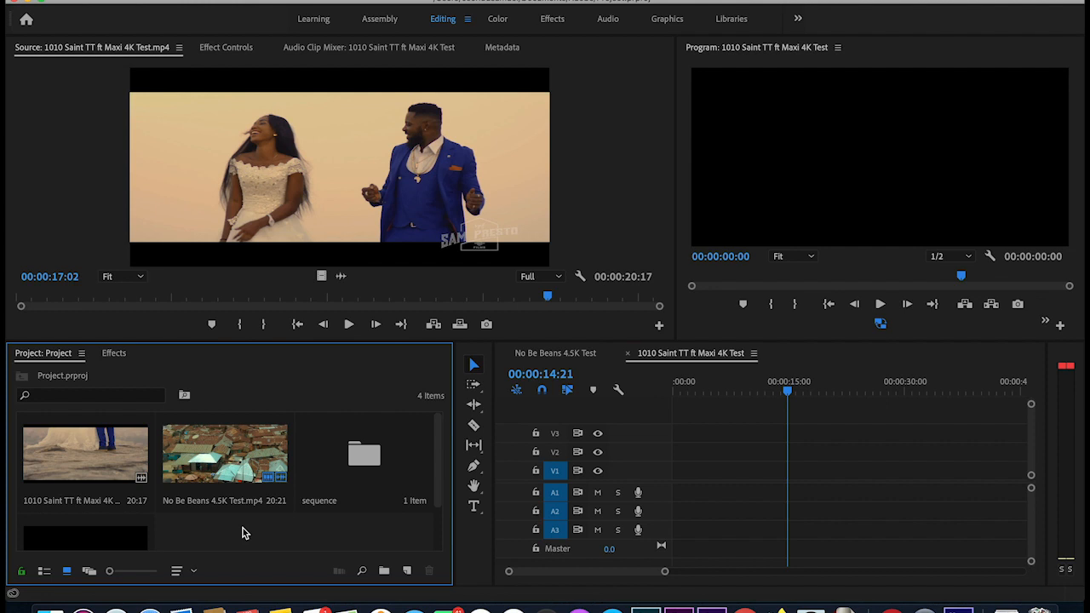
pyautogui.press('super+a')
pyautogui.press('Delete')
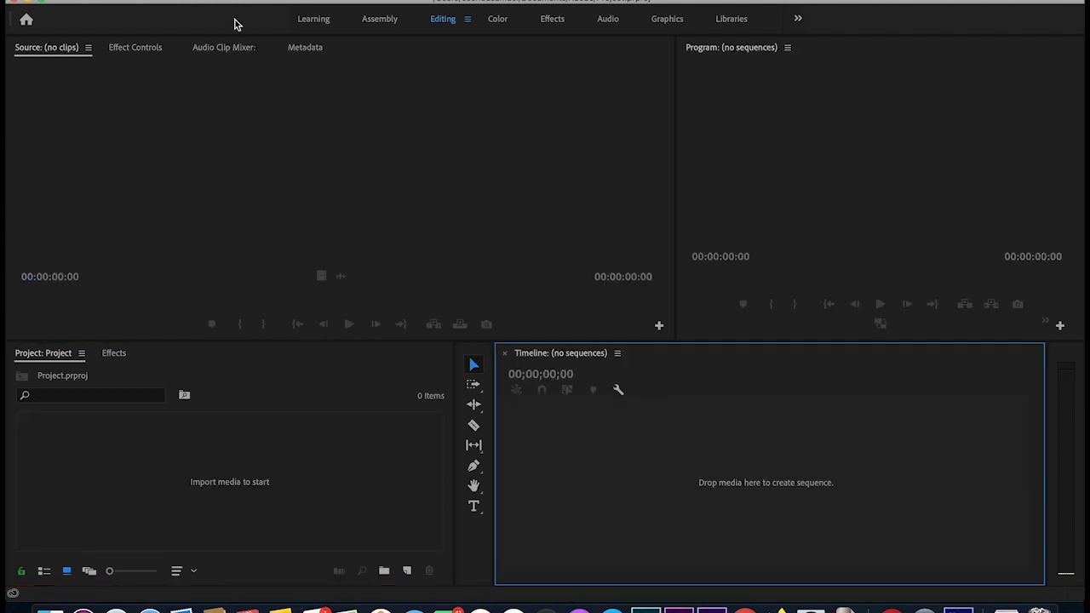
# - Start a new project from File > New > Project and name it 'proxy project'
pyautogui.click(133, 0)
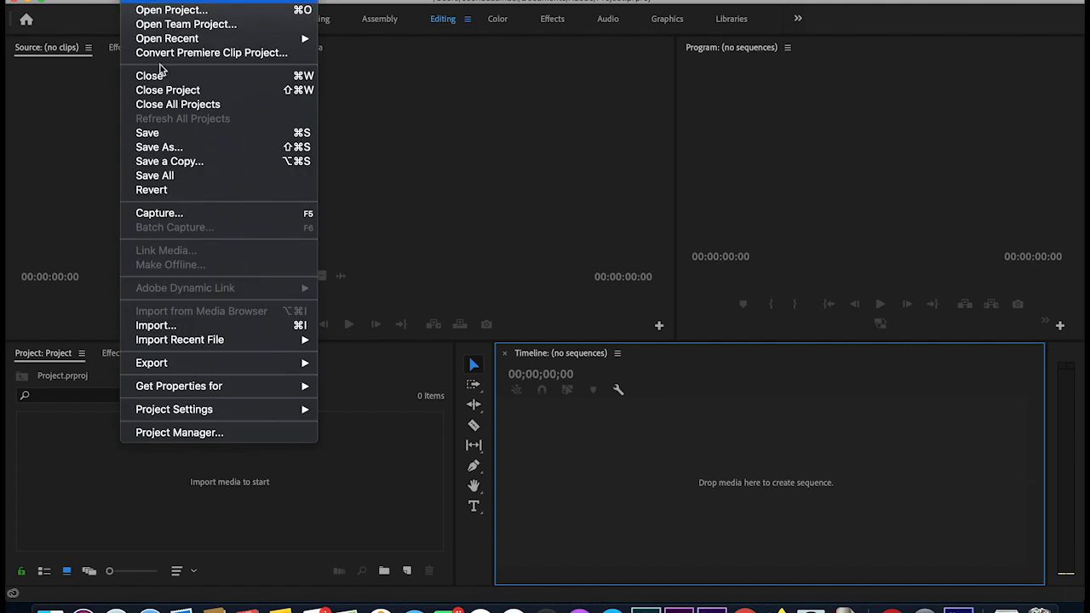
pyautogui.moveTo(178, 1)
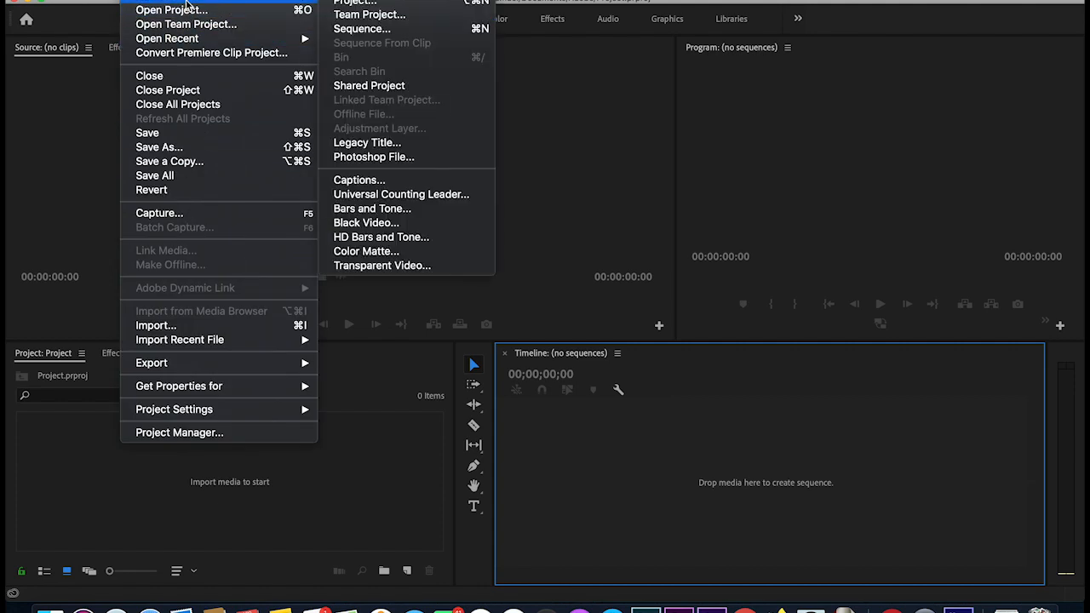
pyautogui.click(378, 3)
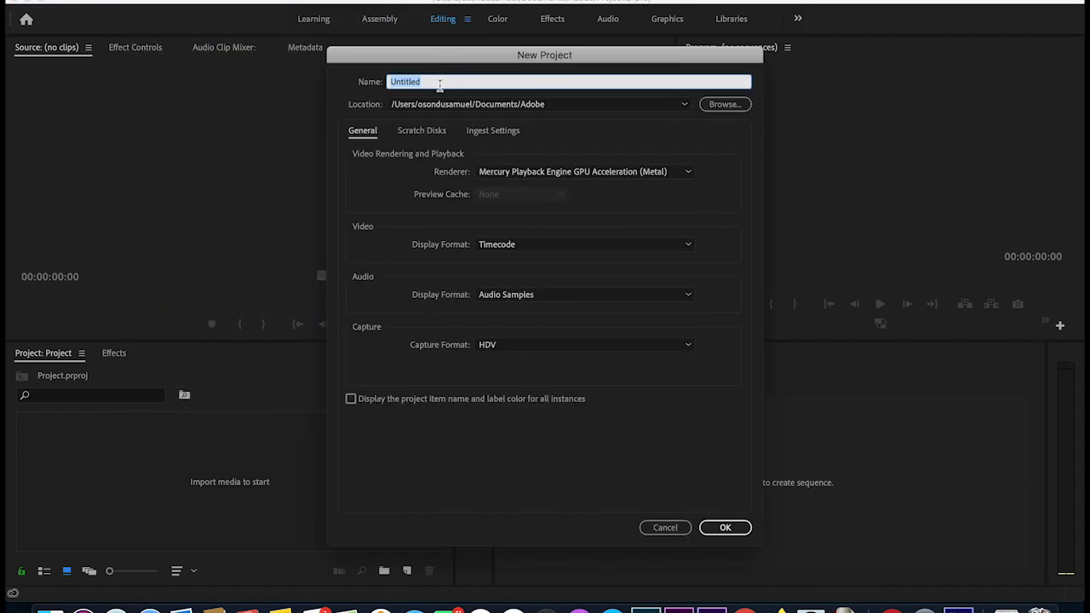
pyautogui.write('proxy project')
# - Enable ingest for the new project with the action set to Create Proxies
pyautogui.click(487, 132)
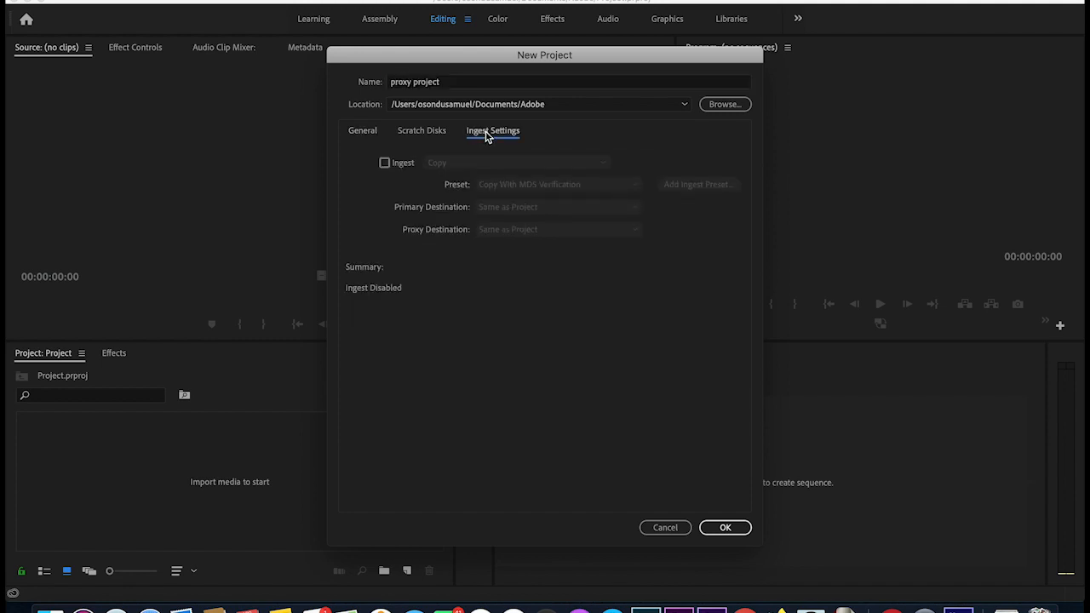
pyautogui.click(385, 165)
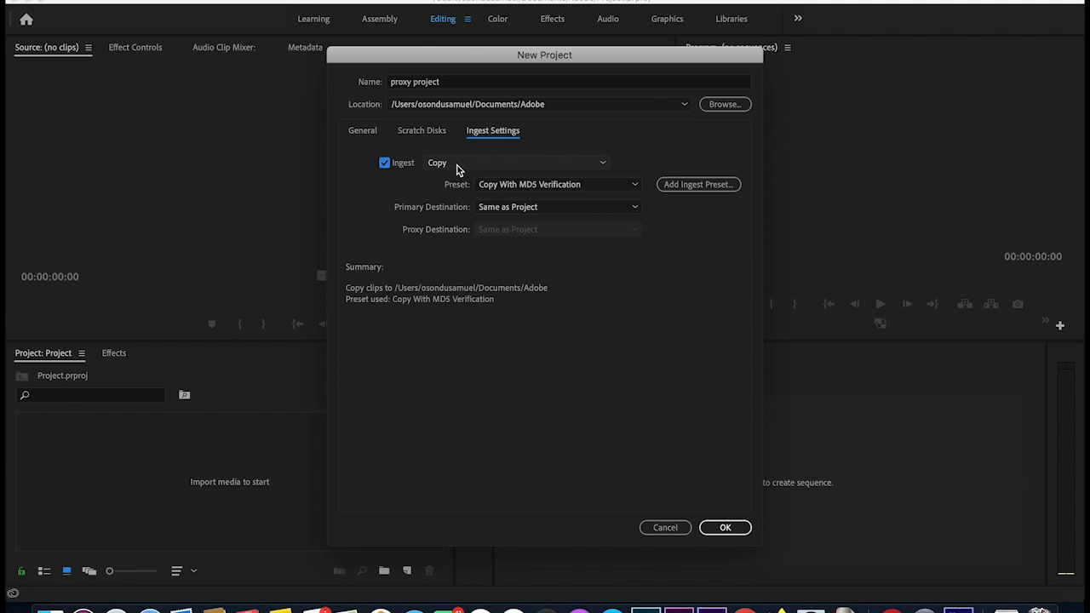
pyautogui.click(524, 165)
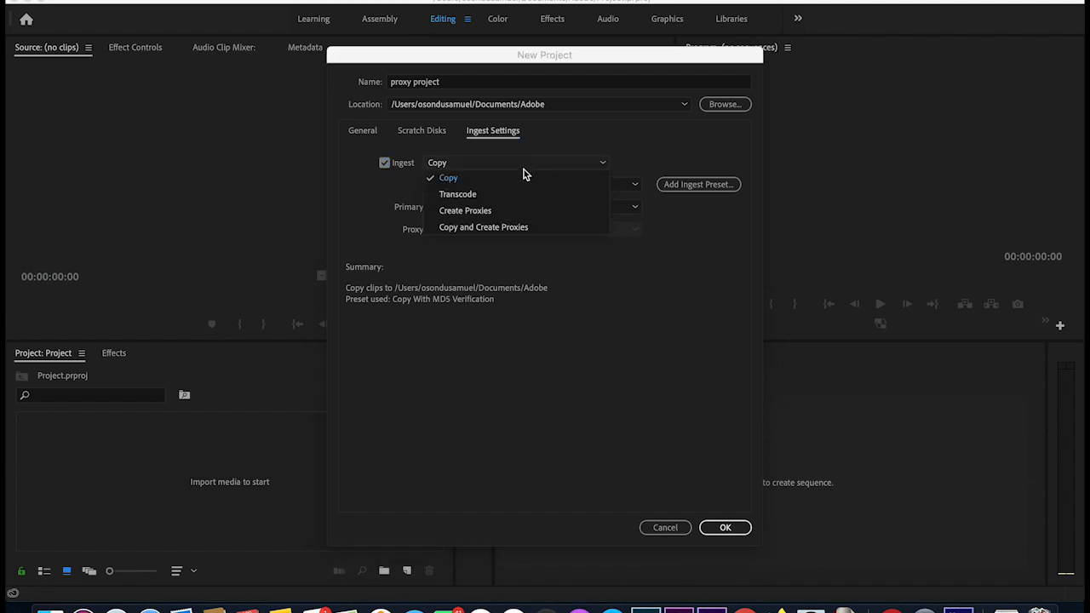
pyautogui.click(501, 213)
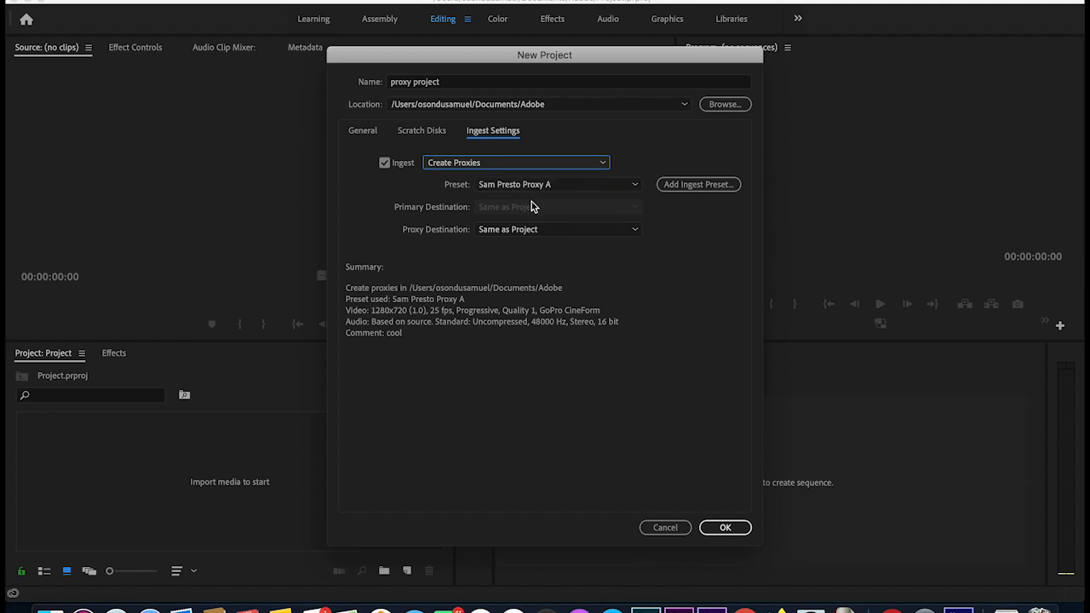
# - Check the proxy preset list and browse for a custom preset file, then cancel browsing
pyautogui.click(632, 186)
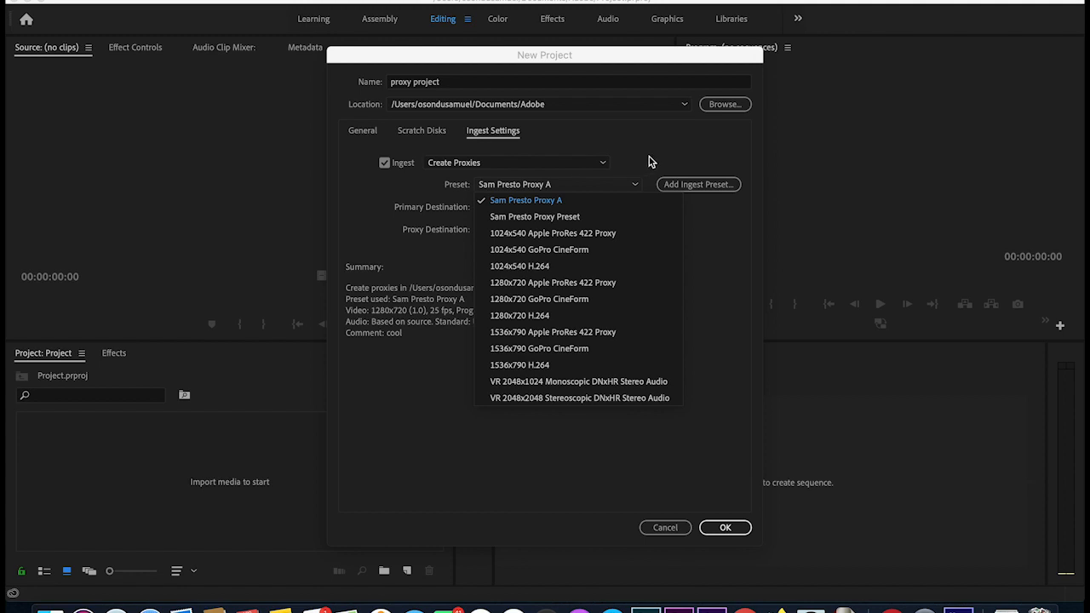
pyautogui.click(652, 162)
pyautogui.click(630, 187)
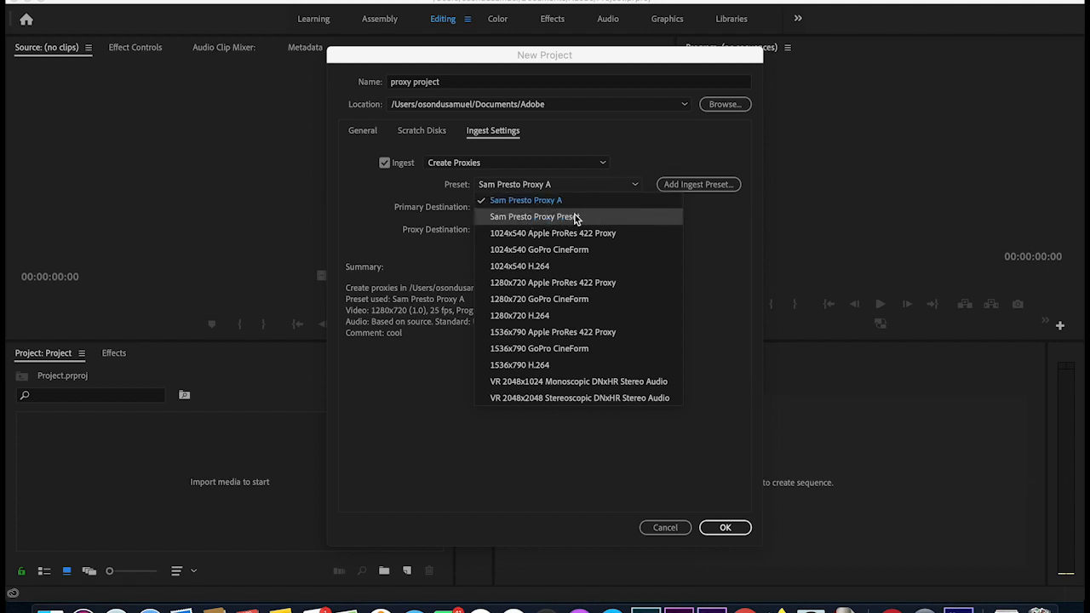
pyautogui.click(736, 234)
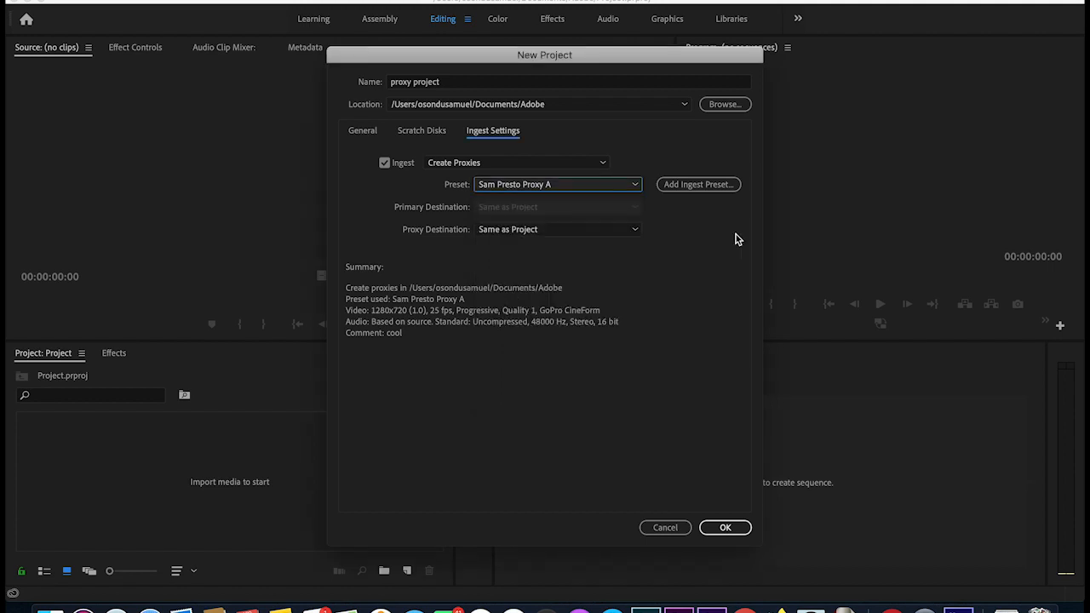
pyautogui.click(695, 187)
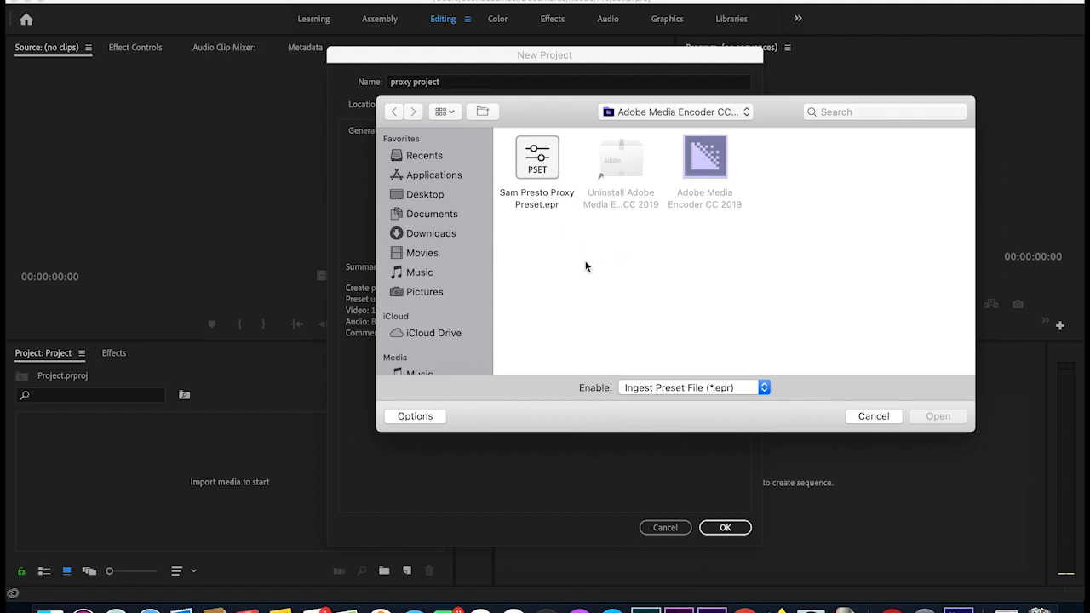
pyautogui.rightClick(530, 156)
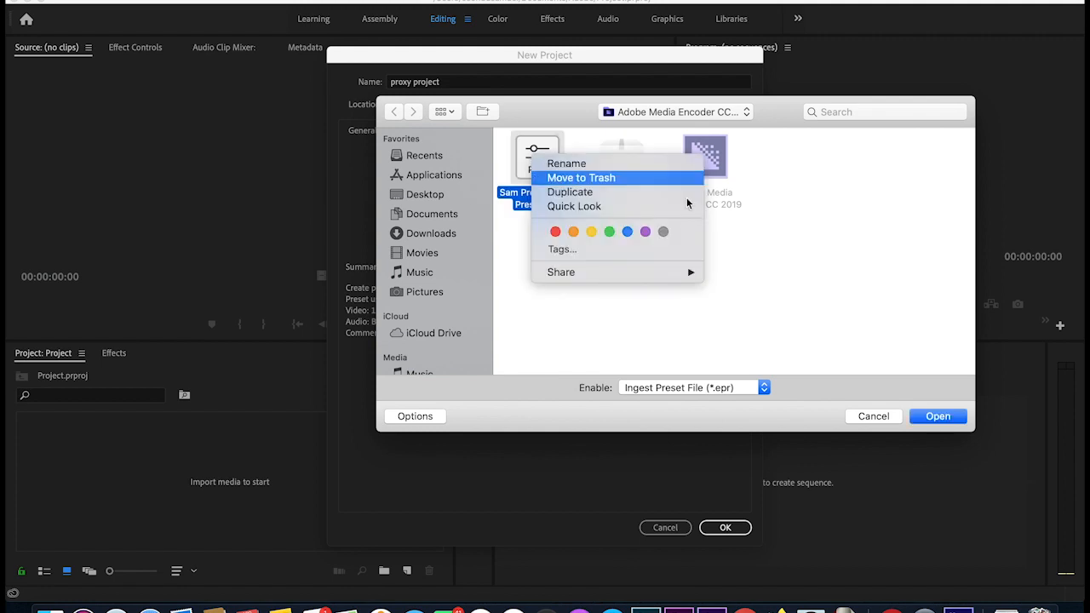
pyautogui.click(812, 280)
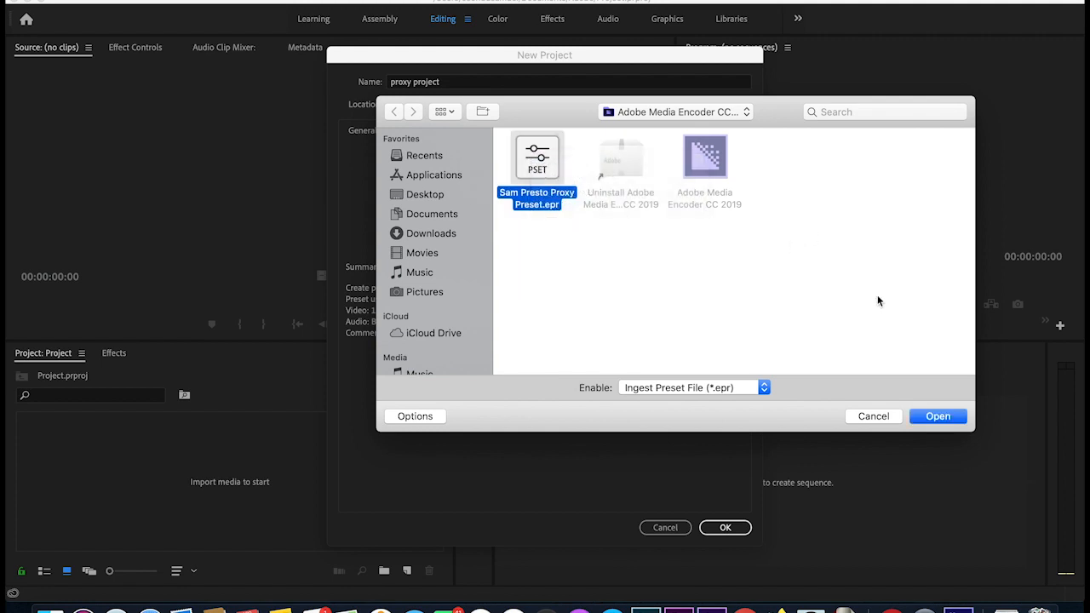
pyautogui.click(873, 416)
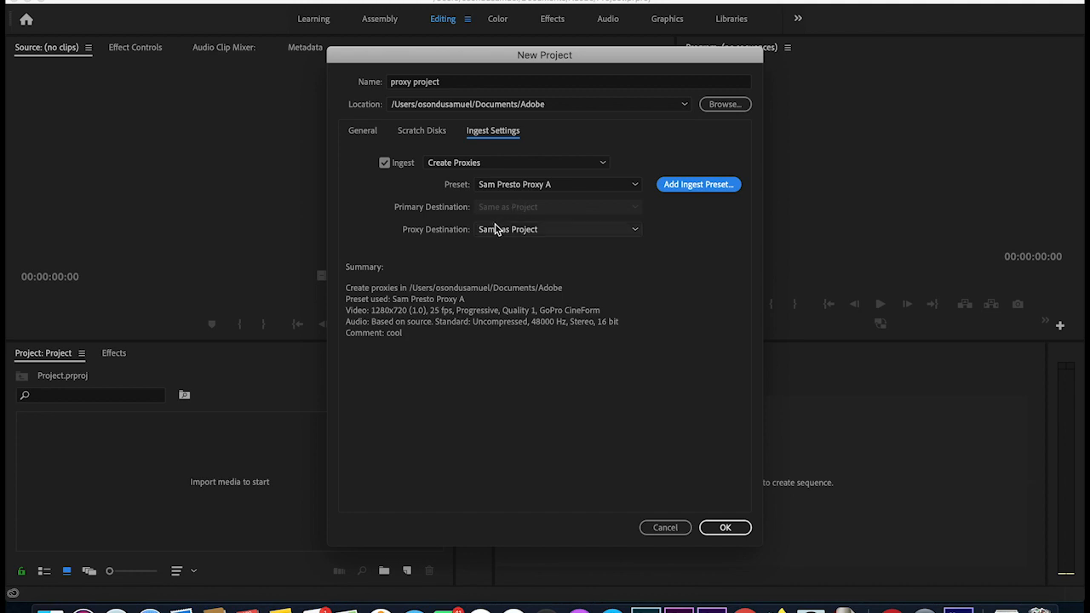
# - Choose Sam Presto Proxy Preset as the ingest preset and create the project
pyautogui.click(600, 185)
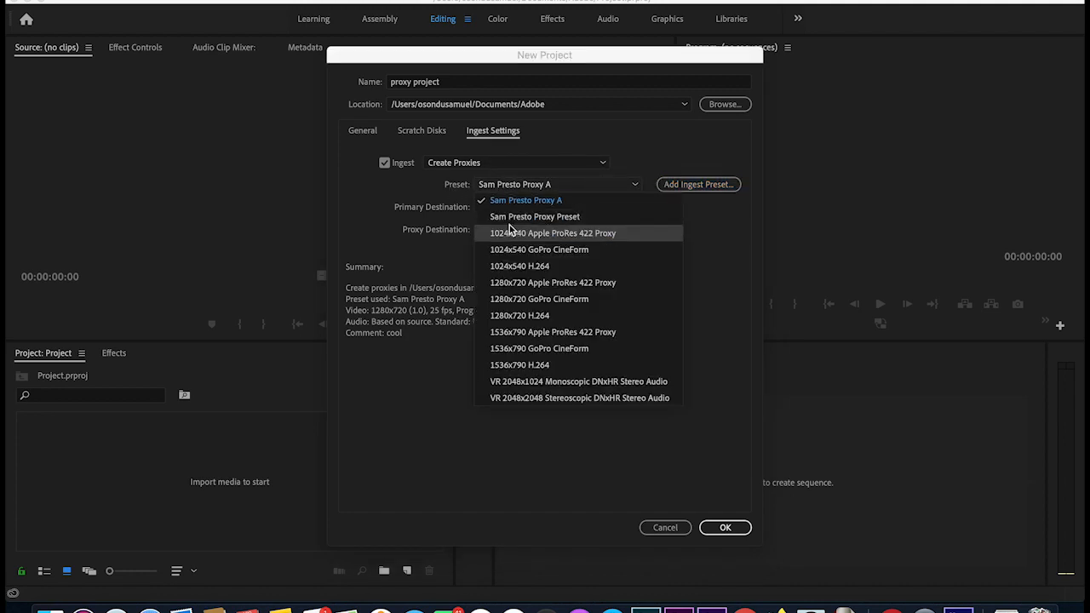
pyautogui.click(575, 223)
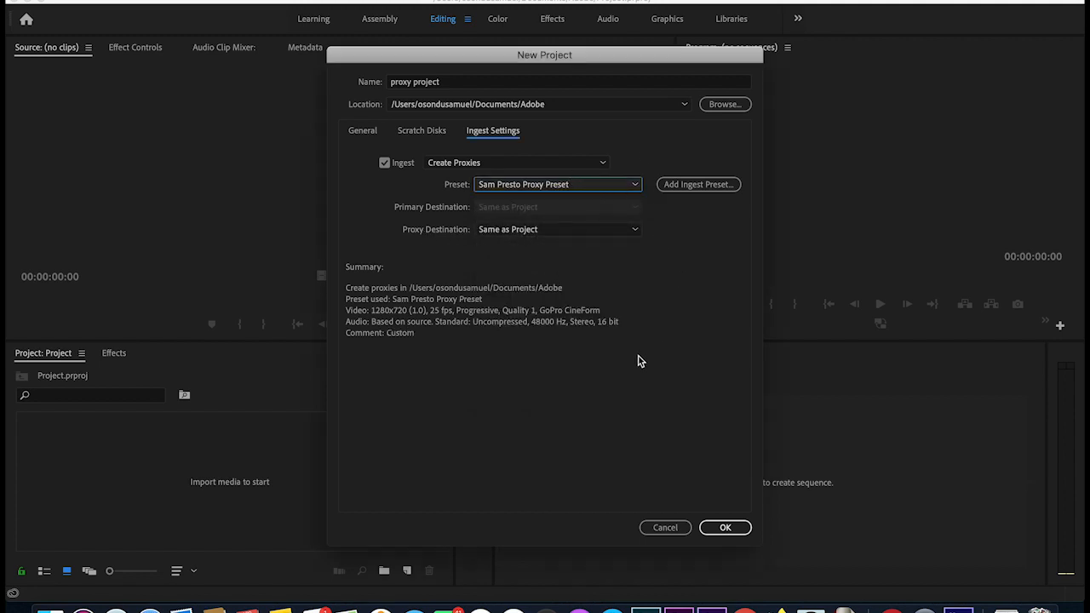
pyautogui.click(722, 528)
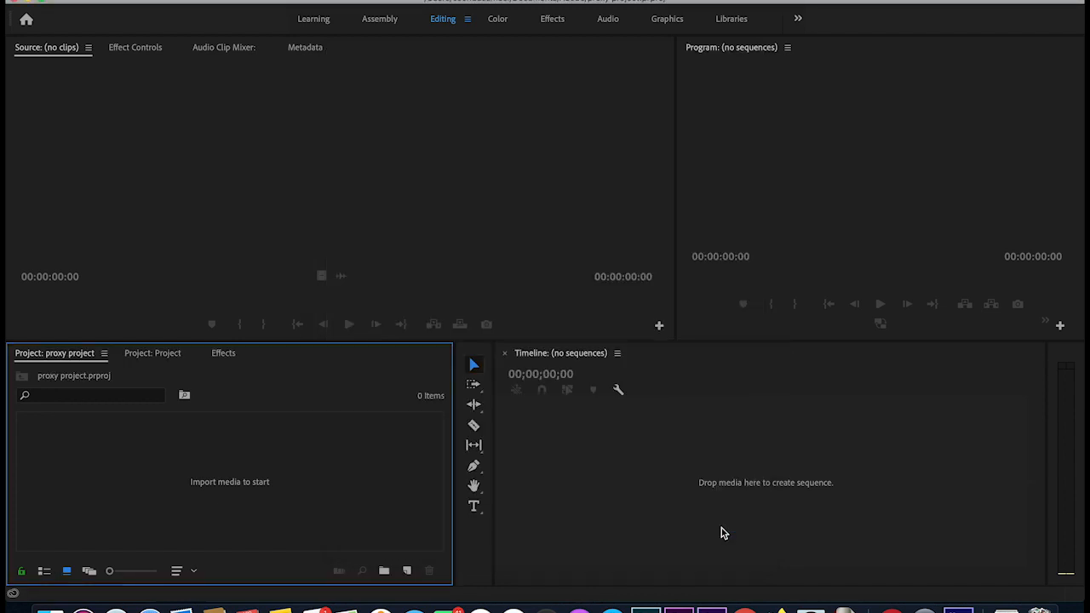
# - Bring up the footage folder in Finder and inspect its Proxies folder
pyautogui.click(49, 608)
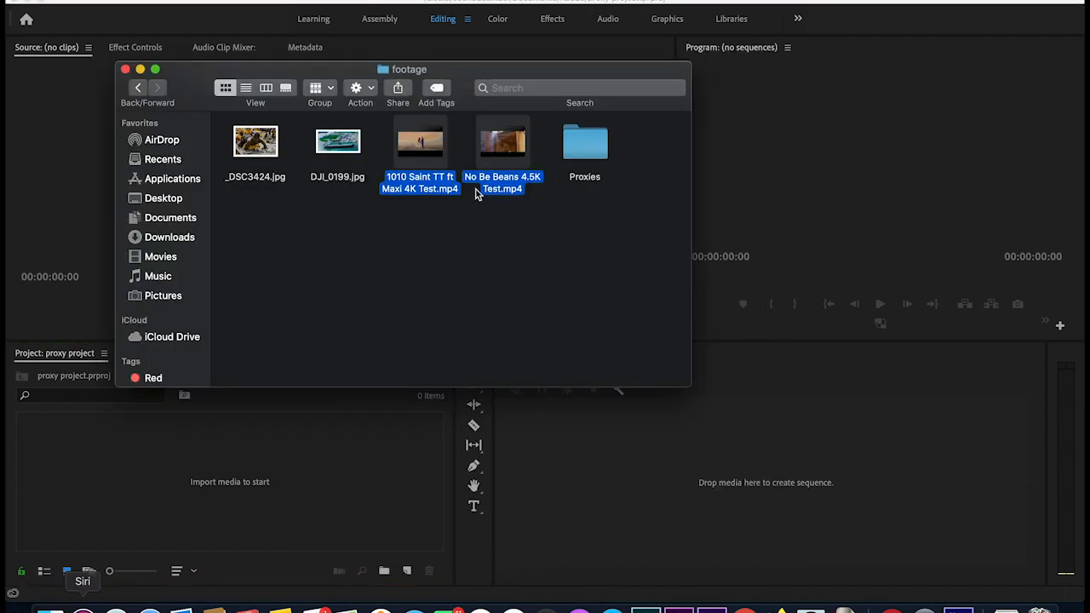
pyautogui.click(481, 256)
pyautogui.moveTo(462, 80); pyautogui.dragTo(749, 99)
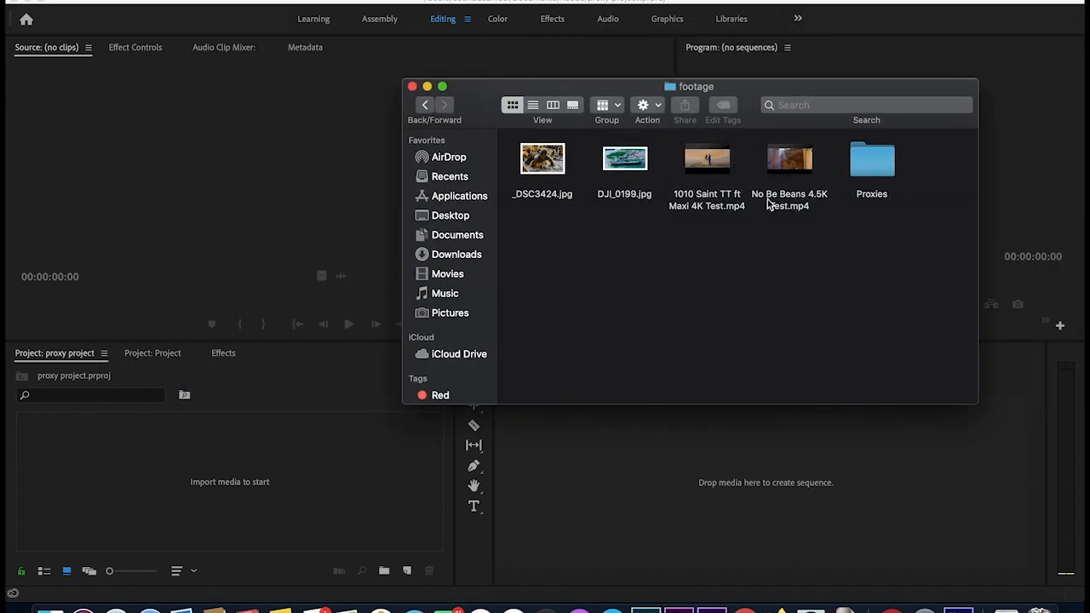
pyautogui.doubleClick(863, 162)
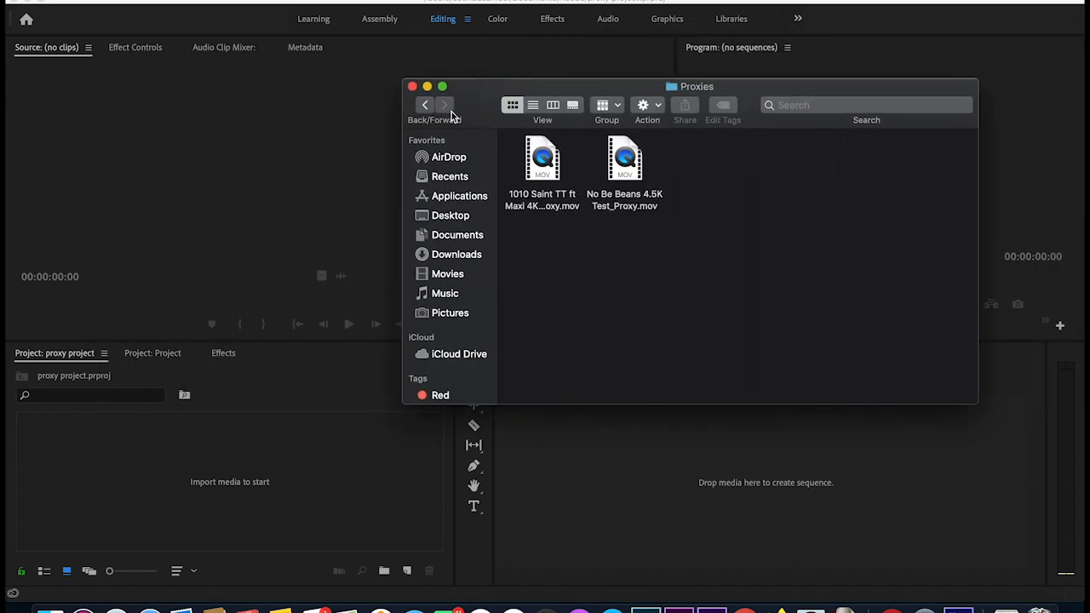
pyautogui.click(425, 105)
# - Move the old Proxies folder to the Trash and pick the 1010 Saint TT clip to import
pyautogui.rightClick(866, 161)
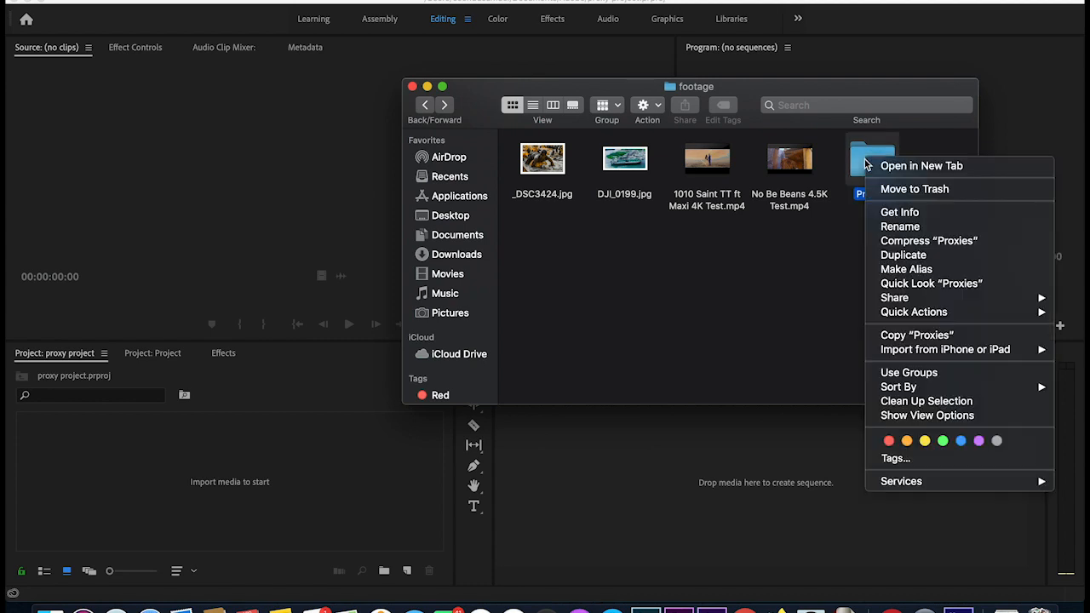
pyautogui.click(917, 191)
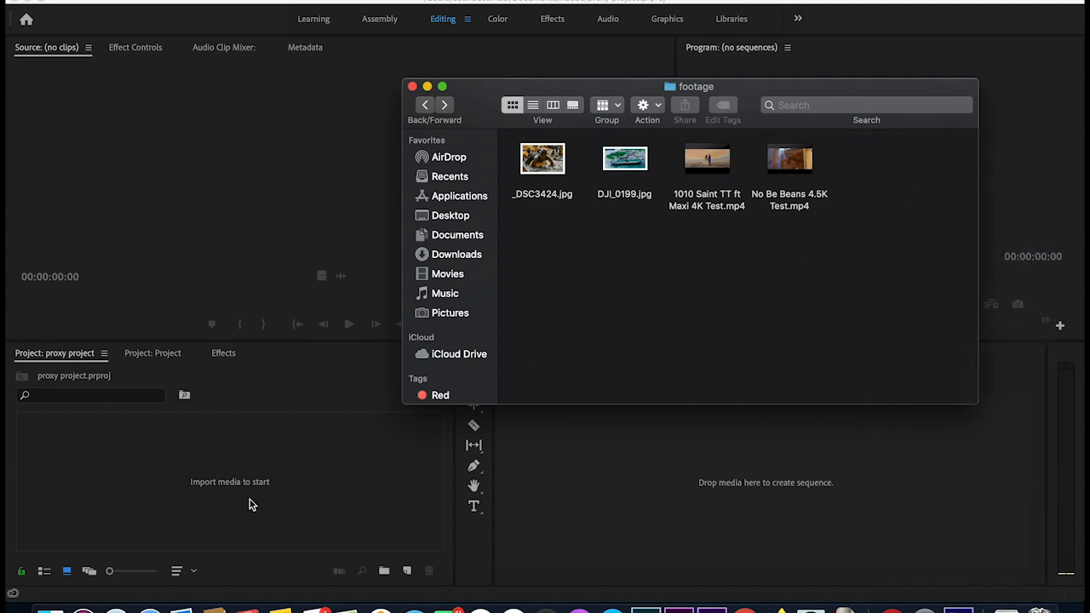
pyautogui.moveTo(852, 166); pyautogui.dragTo(193, 482)
pyautogui.click(728, 161)
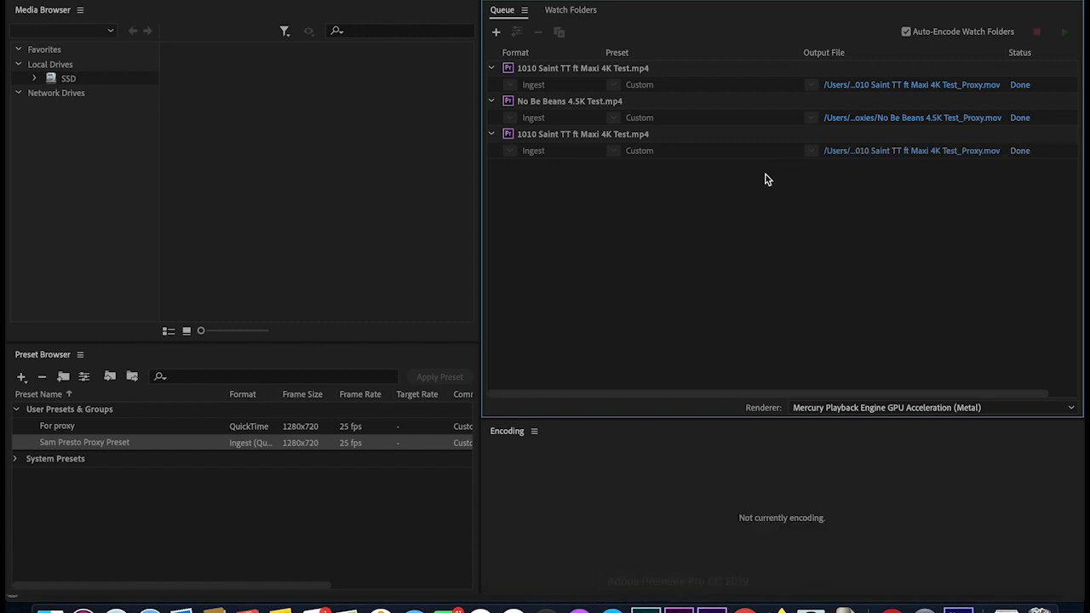
# - Create a sequence by dragging the imported 4K clip onto the empty Timeline
pyautogui.click(678, 609)
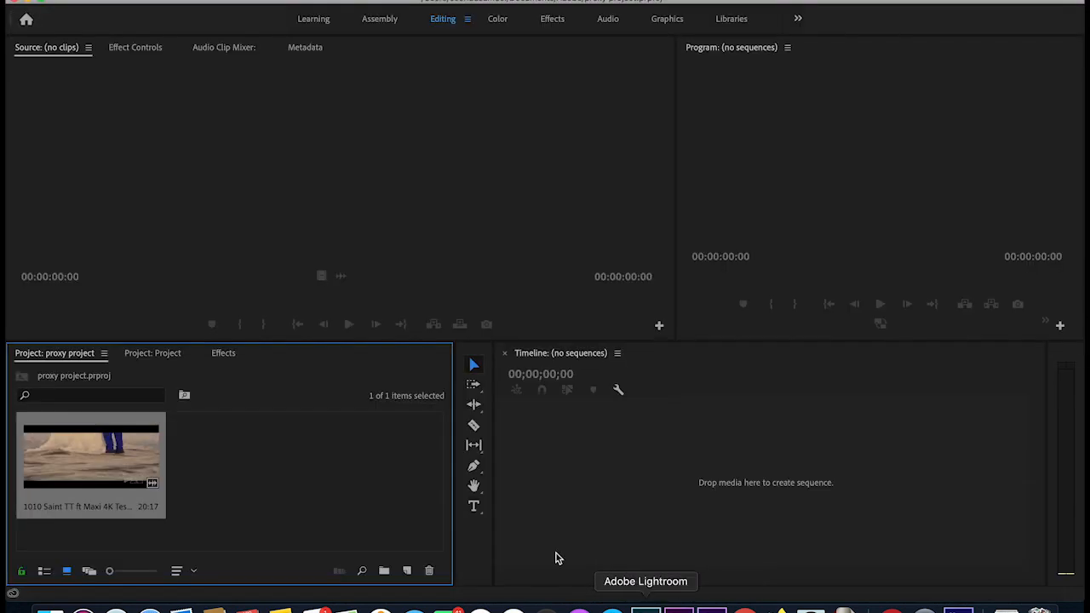
pyautogui.click(258, 483)
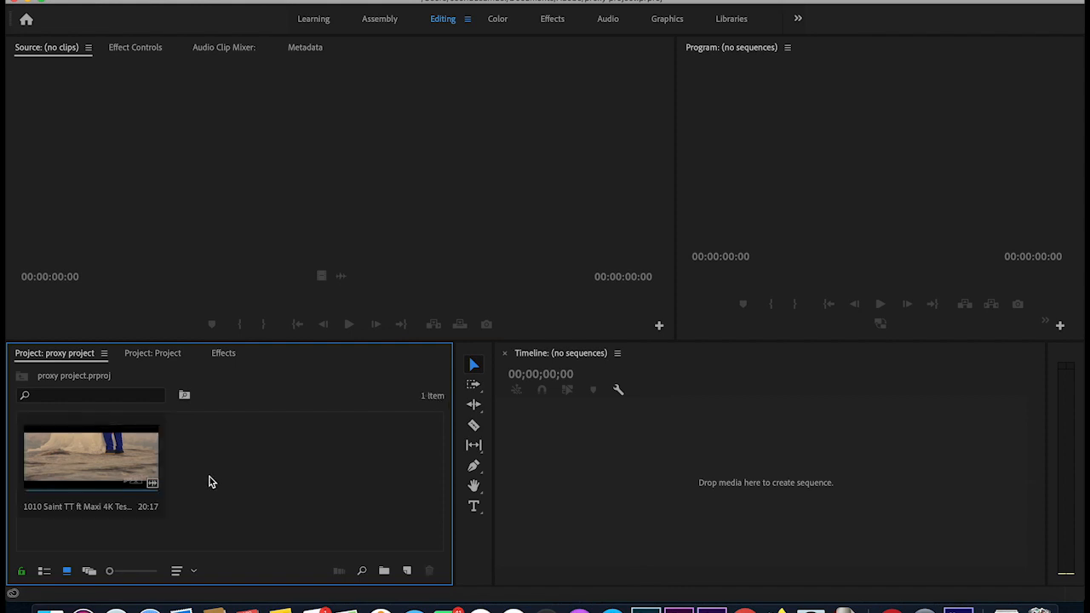
pyautogui.click(106, 459)
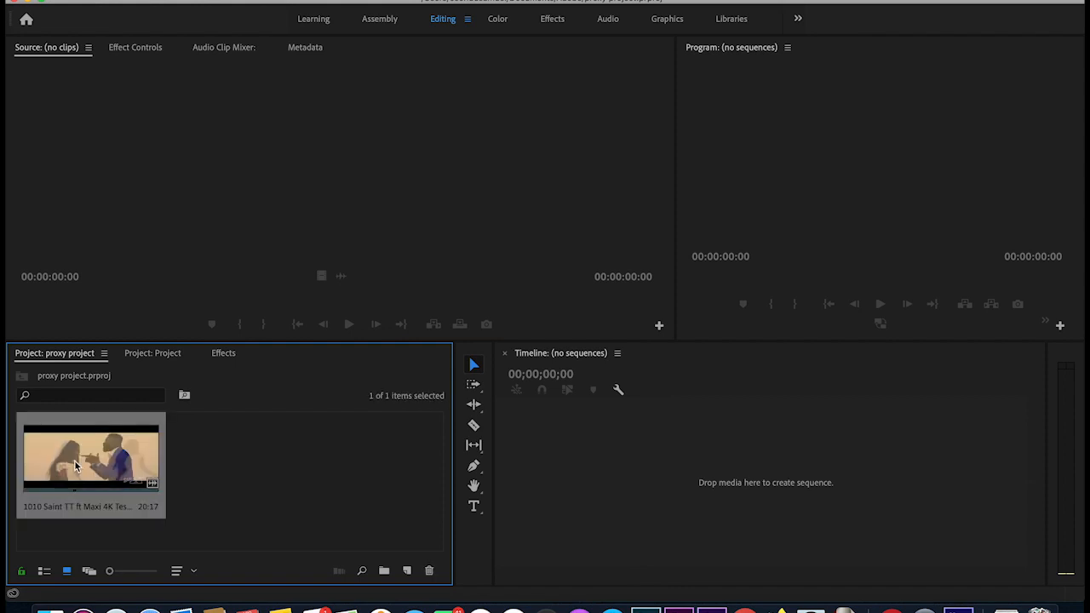
pyautogui.moveTo(248, 439); pyautogui.dragTo(572, 492)
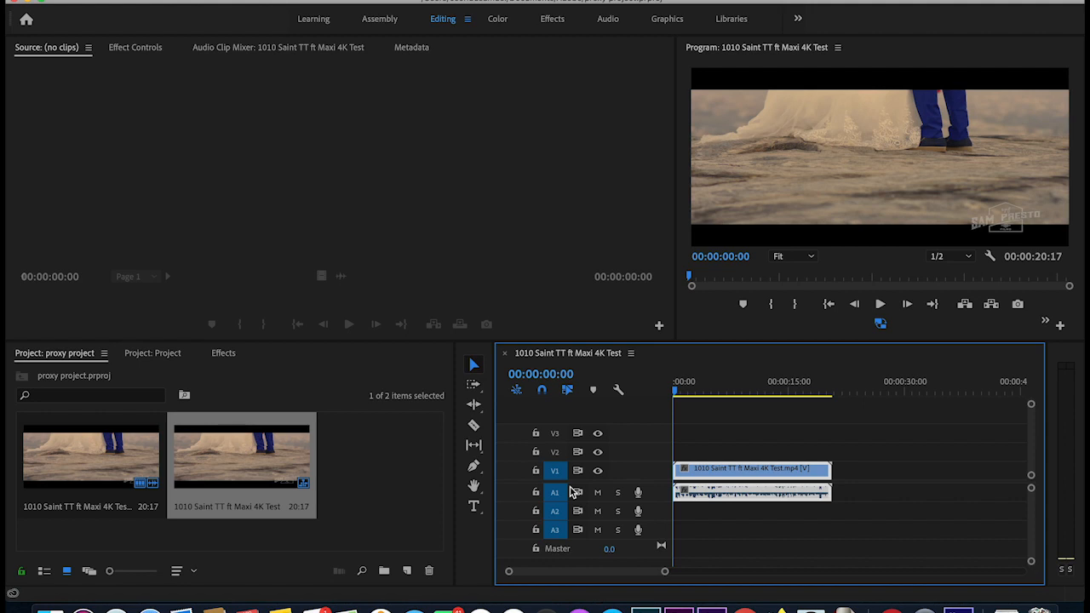
# - Scrub the sequence, then play it through the proxies and stop at 13:07
pyautogui.moveTo(680, 390); pyautogui.dragTo(718, 390)
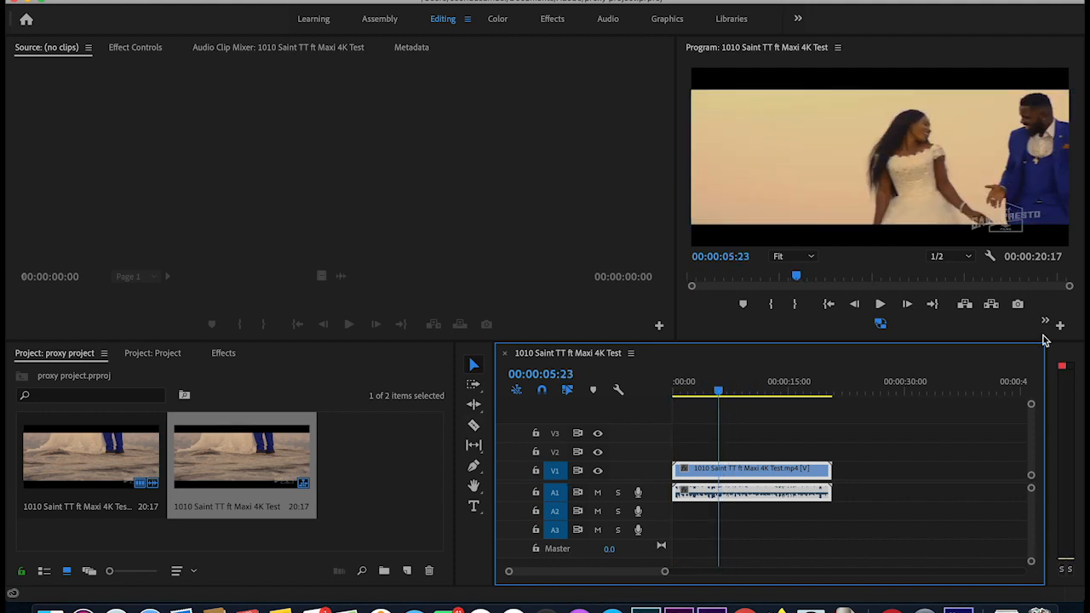
pyautogui.press('space')
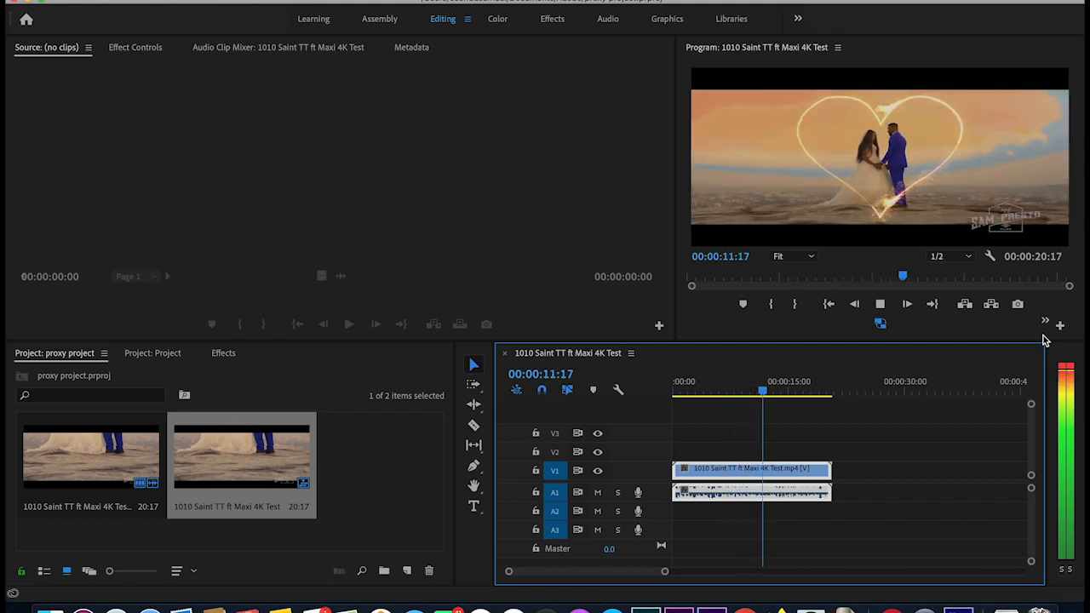
pyautogui.press('space')
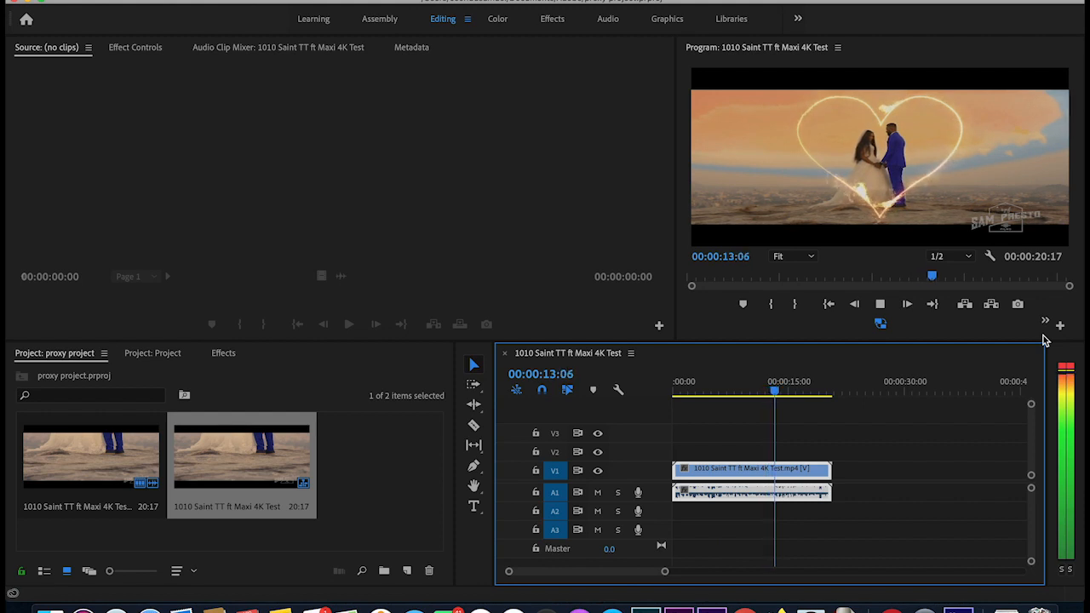
pyautogui.click(880, 325)
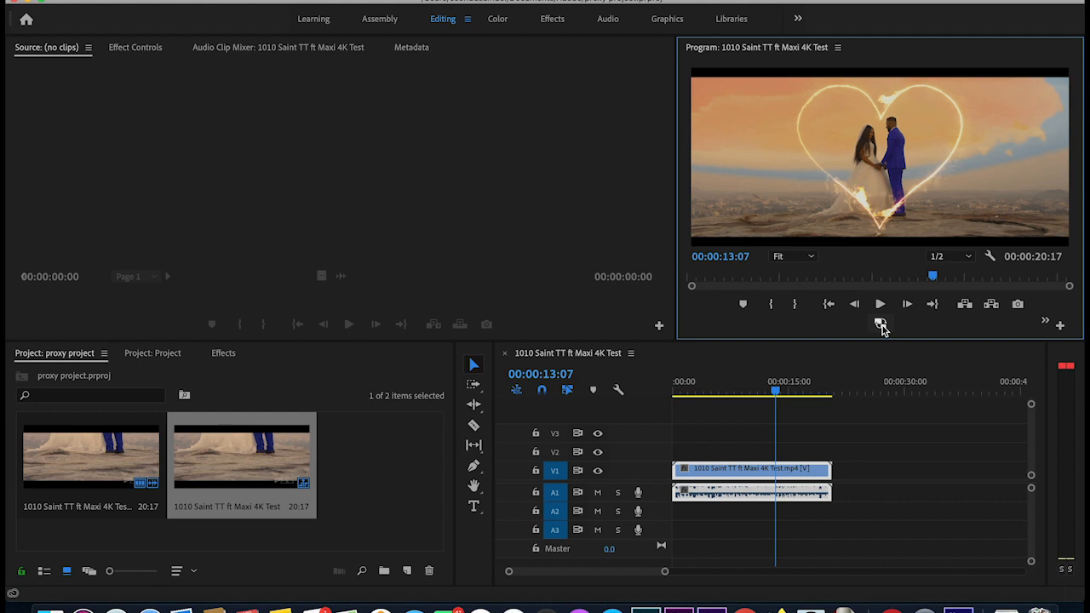
pyautogui.press('space')
pyautogui.press('space')
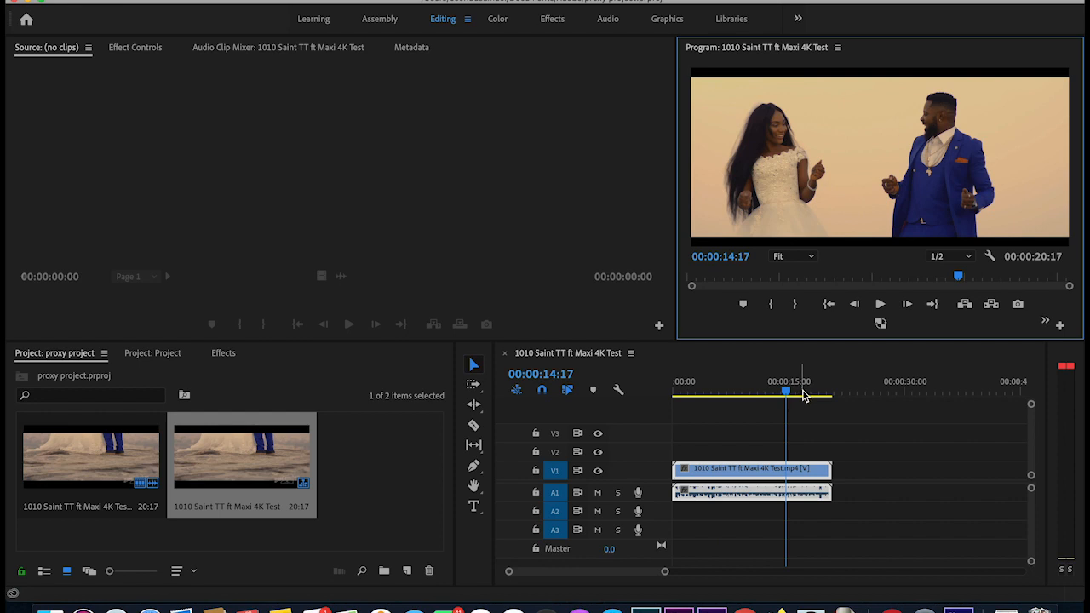
pyautogui.click(769, 390)
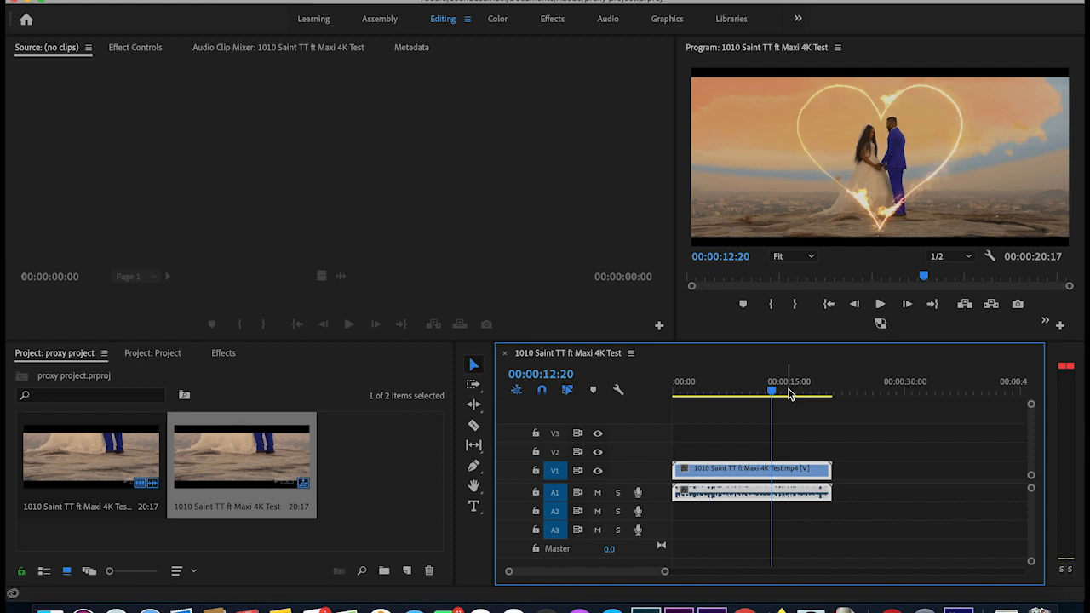
pyautogui.click(797, 392)
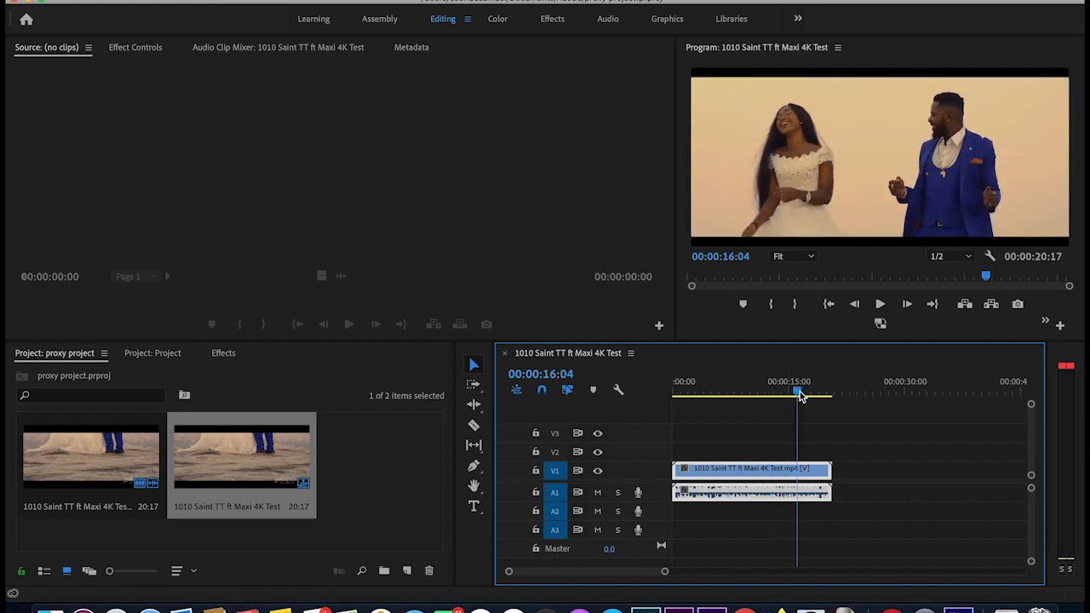
pyautogui.moveTo(800, 396); pyautogui.dragTo(778, 393)
pyautogui.click(880, 323)
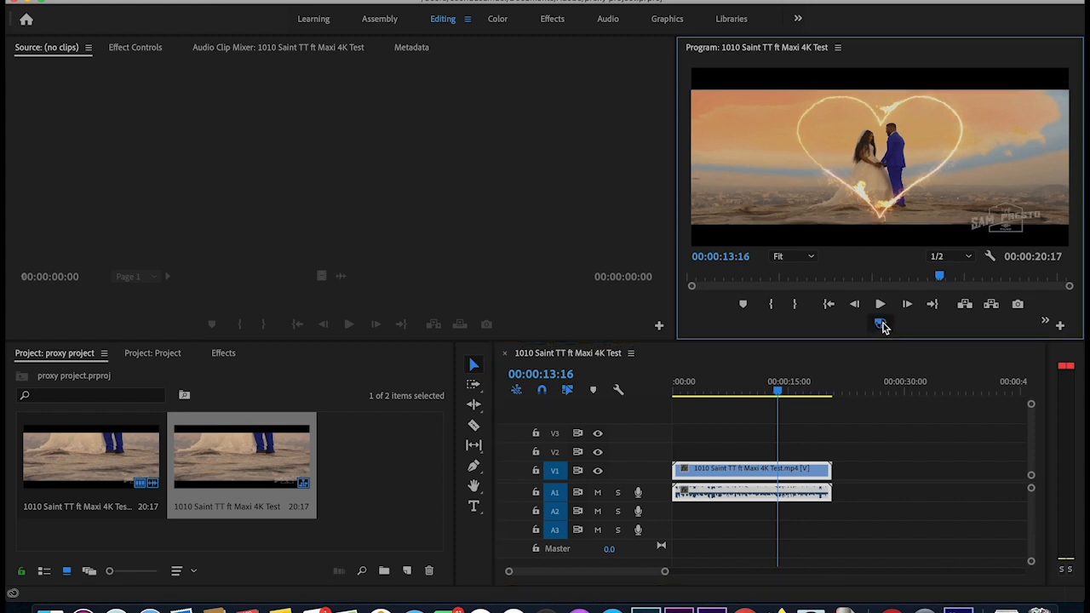